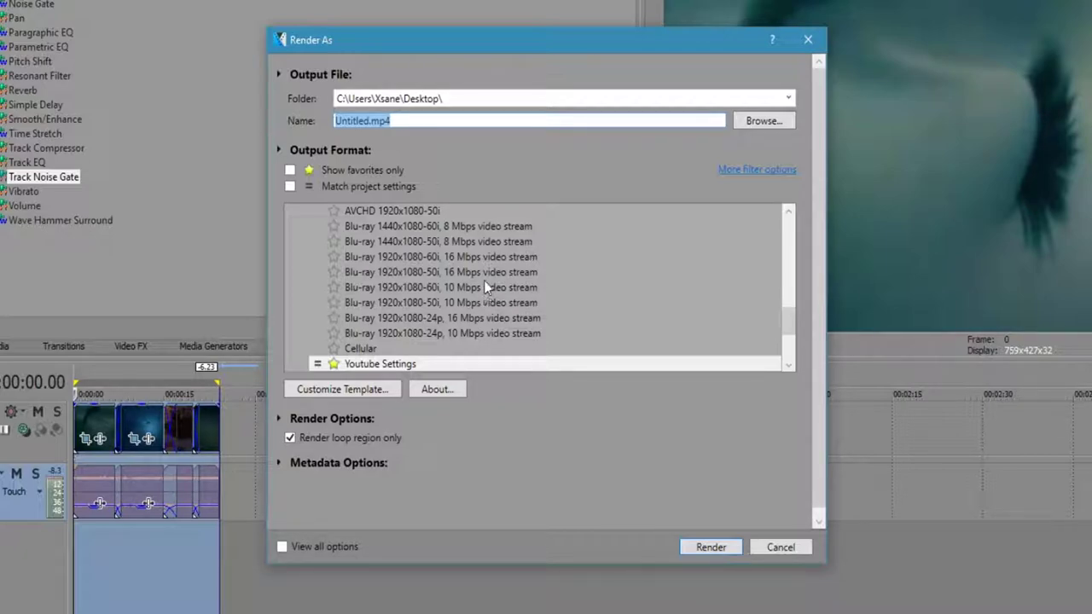
Step: Browse the Output Format list, then show only favourites: MP3 audio and Youtube Settings
{"action": "left_click", "coordinate": [788, 213]}
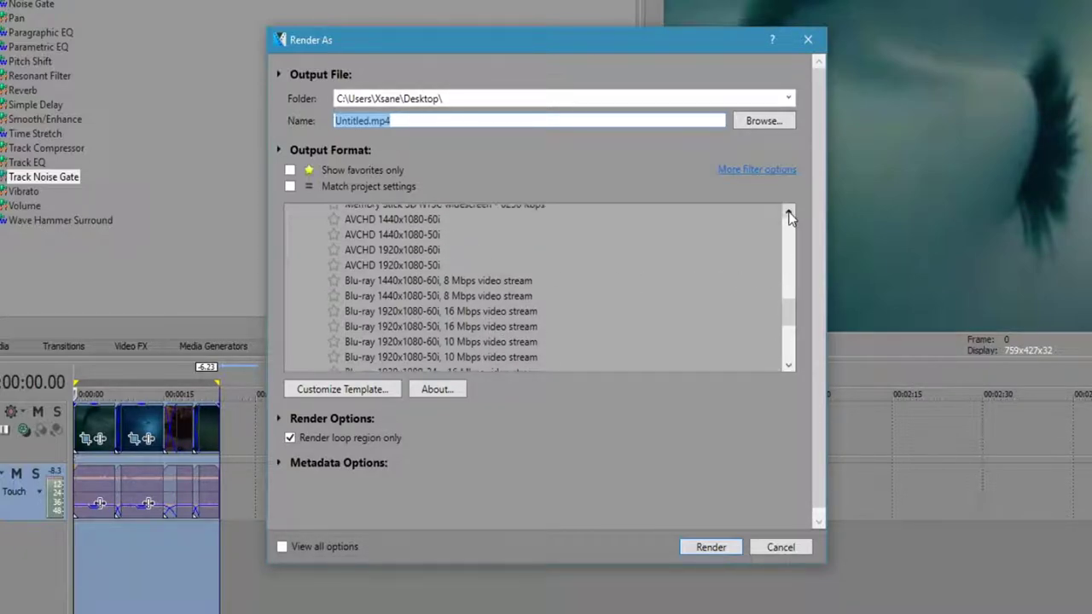
{"action": "scroll", "coordinate": [793, 289], "scroll_direction": "up", "scroll_amount": 3}
{"action": "left_click_drag", "start_coordinate": [794, 295], "coordinate": [797, 251]}
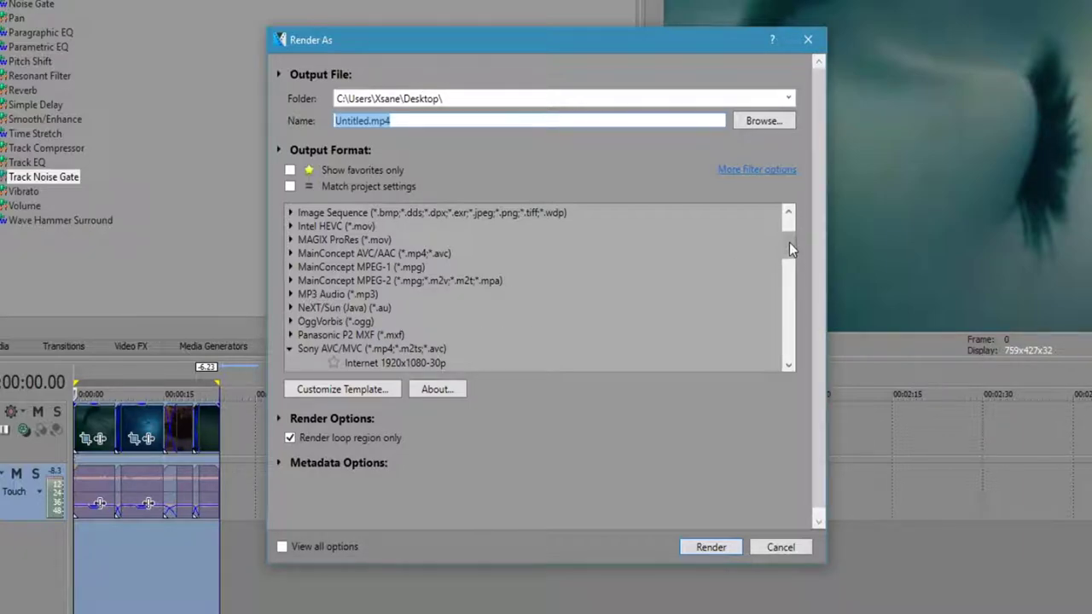
{"action": "scroll", "coordinate": [790, 242], "scroll_direction": "up", "scroll_amount": 2}
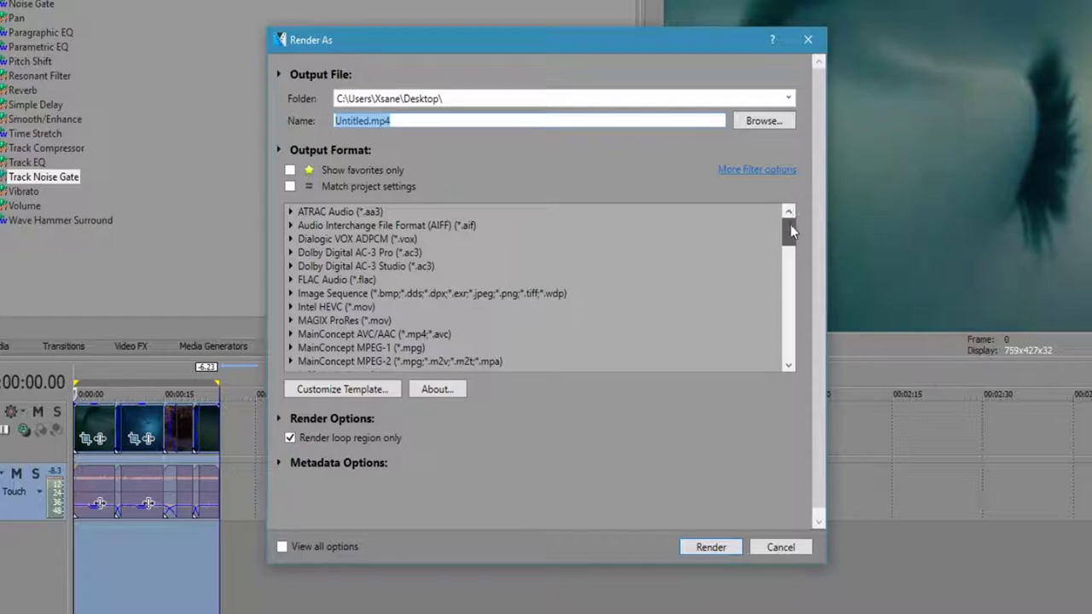
{"action": "left_click_drag", "start_coordinate": [790, 225], "coordinate": [387, 308]}
{"action": "scroll", "coordinate": [508, 319], "scroll_direction": "down", "scroll_amount": 1}
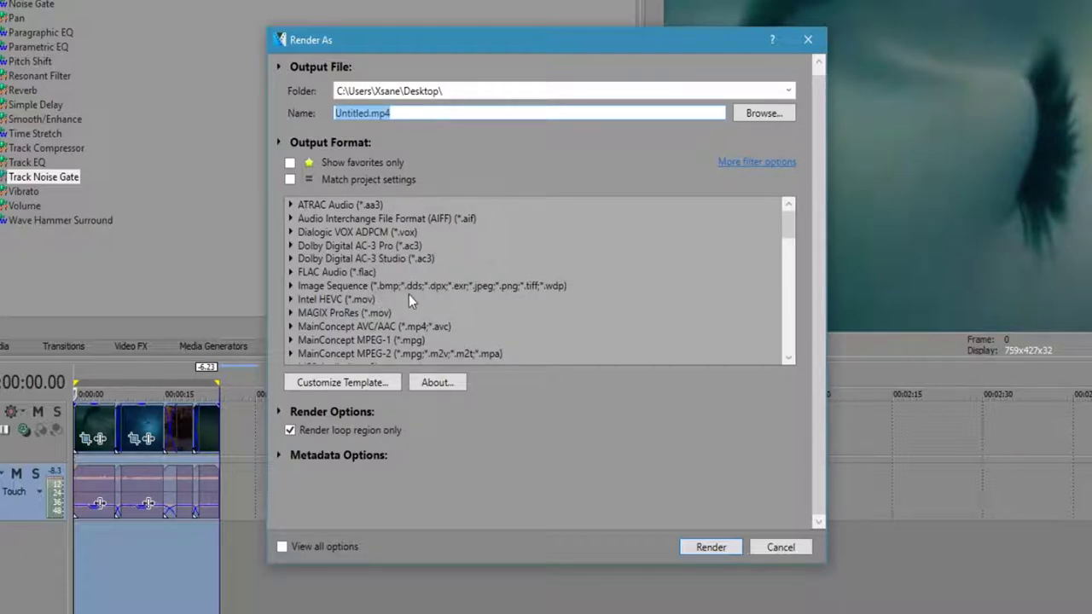
{"action": "left_click_drag", "start_coordinate": [791, 225], "coordinate": [796, 361]}
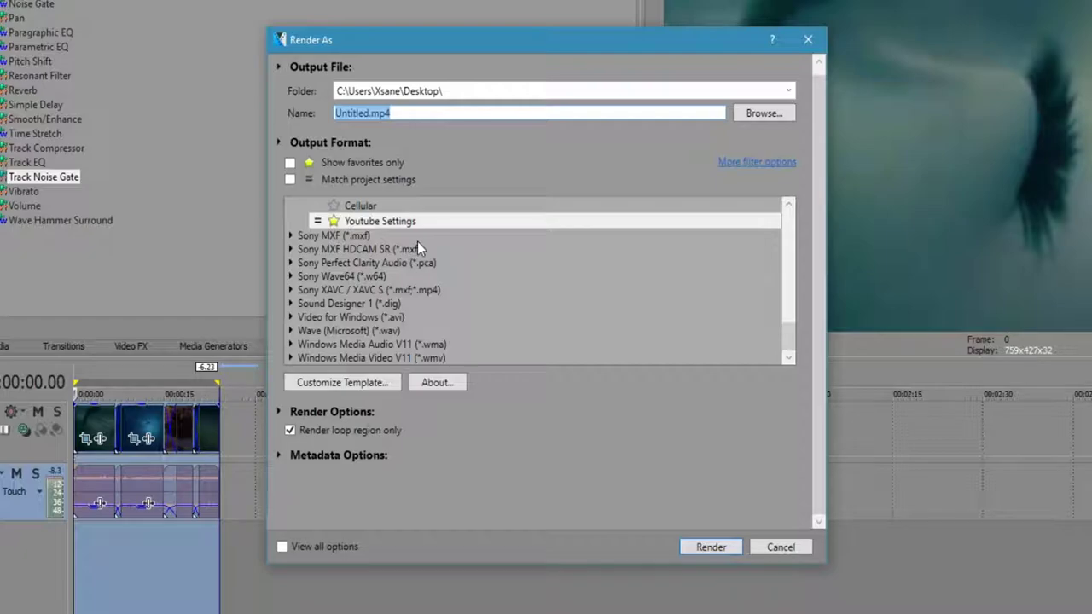
{"action": "scroll", "coordinate": [418, 241], "scroll_direction": "up", "scroll_amount": 1}
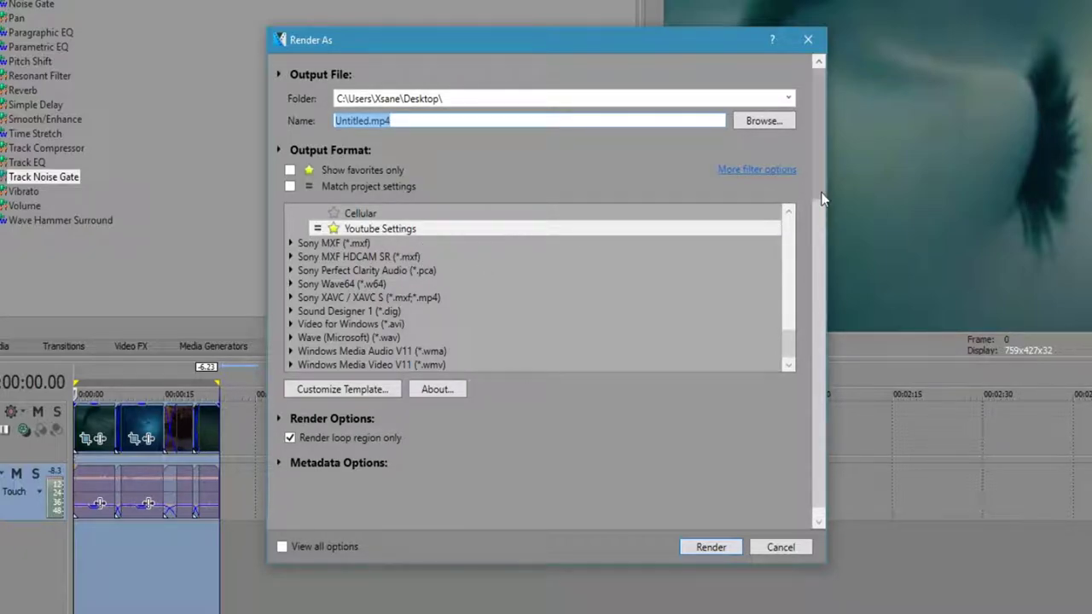
{"action": "left_click", "coordinate": [790, 236]}
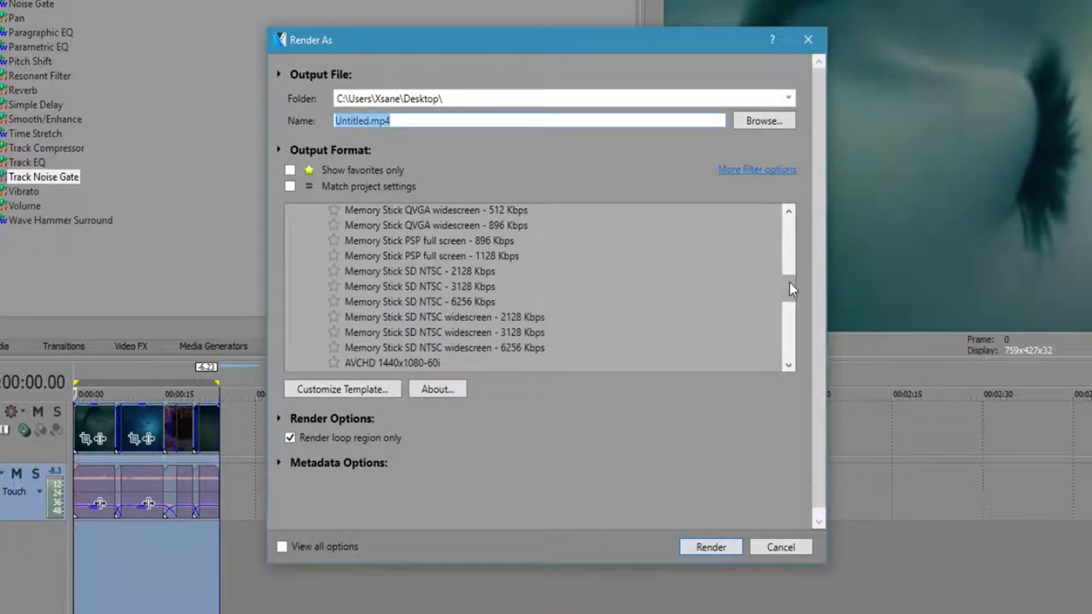
{"action": "left_click_drag", "start_coordinate": [789, 288], "coordinate": [788, 322]}
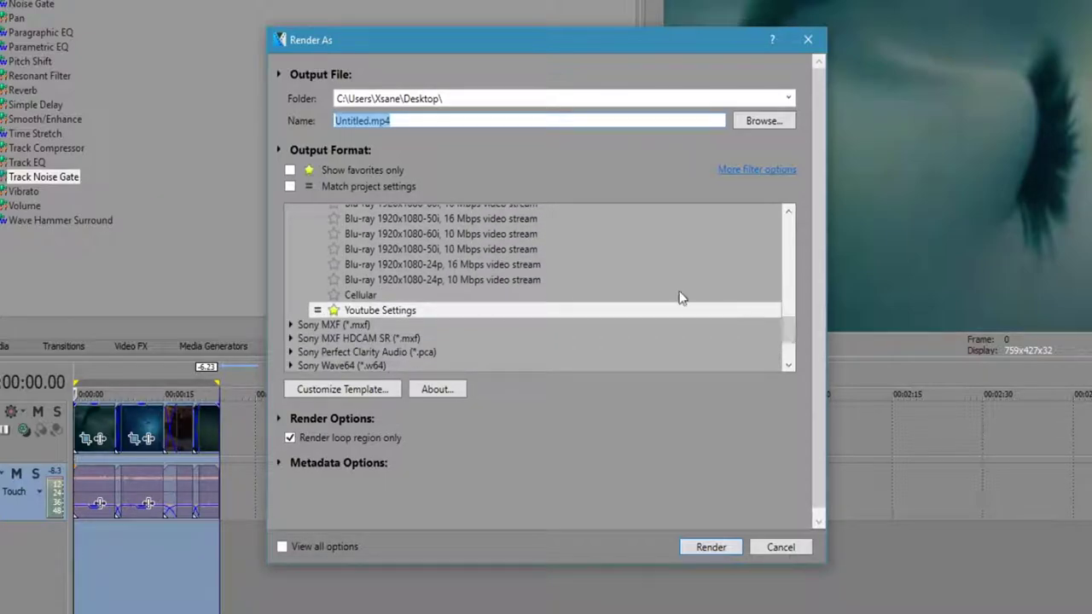
{"action": "left_click", "coordinate": [290, 170]}
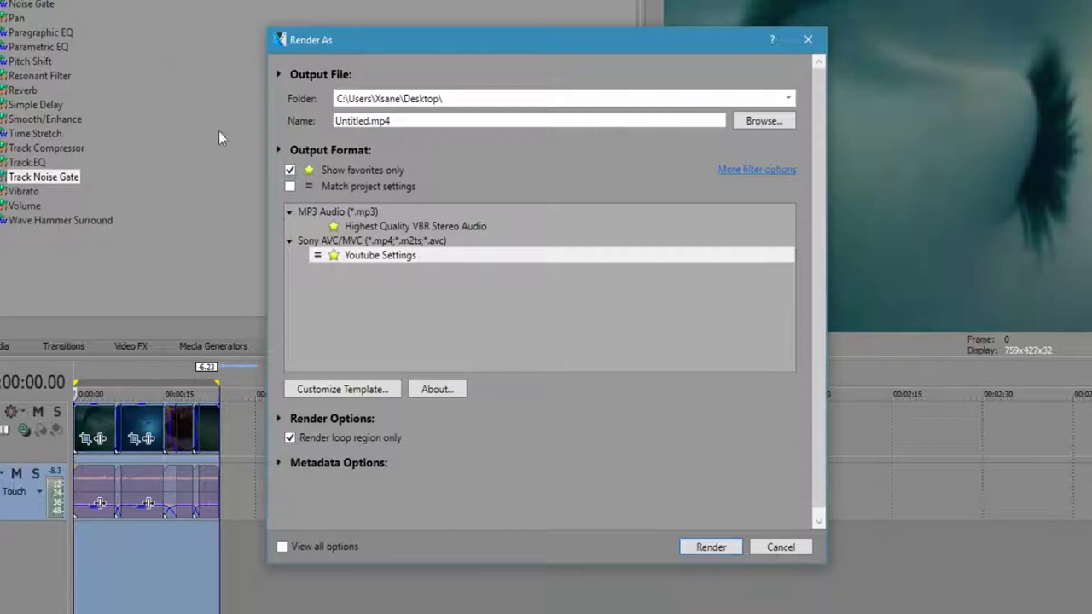
{"action": "left_click", "coordinate": [290, 170]}
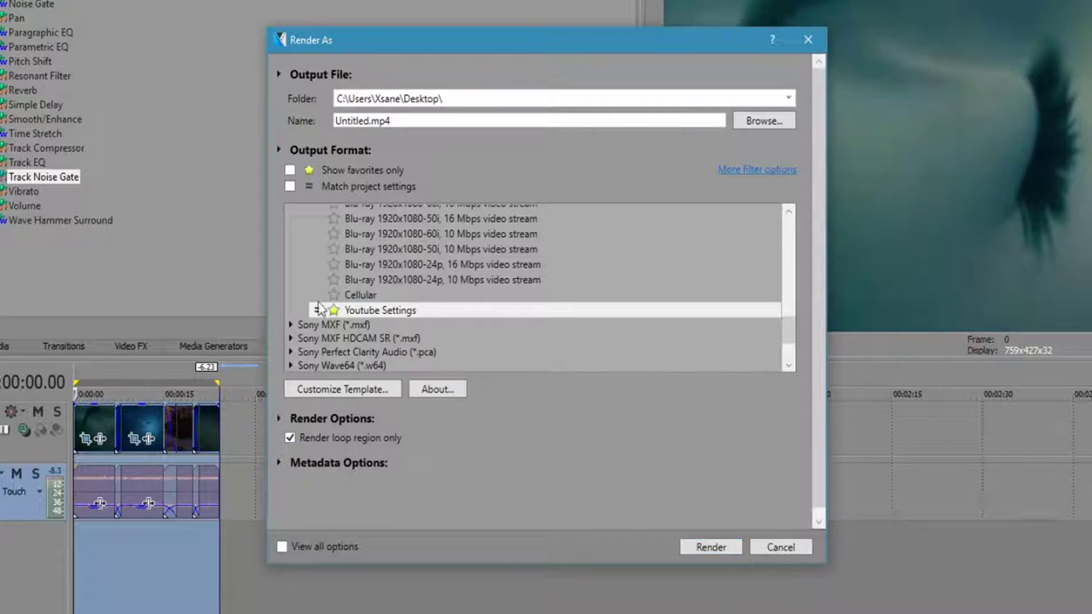
{"action": "left_click", "coordinate": [764, 172]}
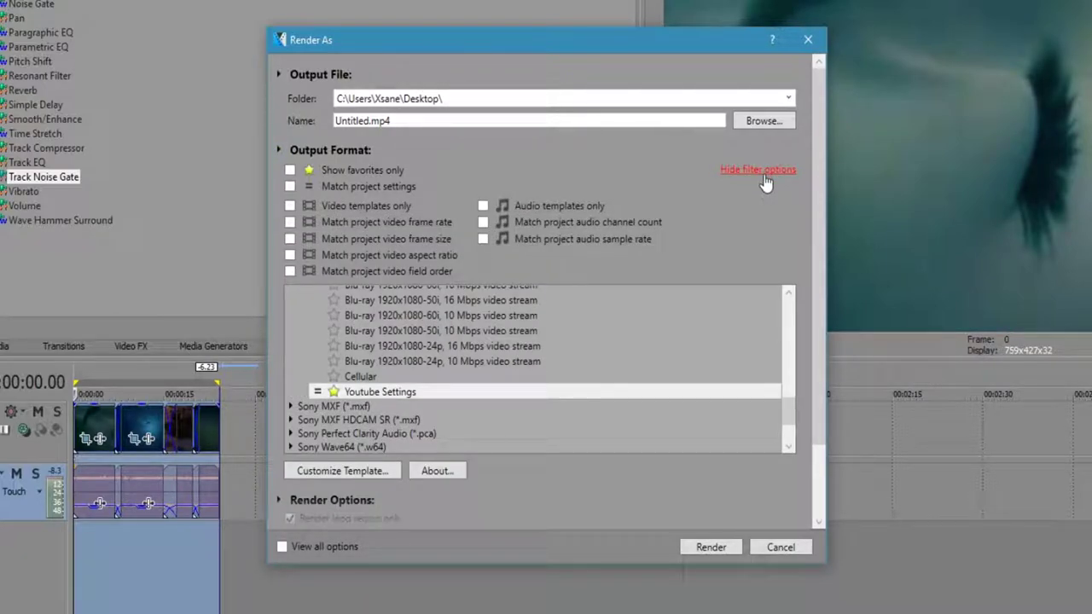
{"action": "left_click", "coordinate": [759, 172]}
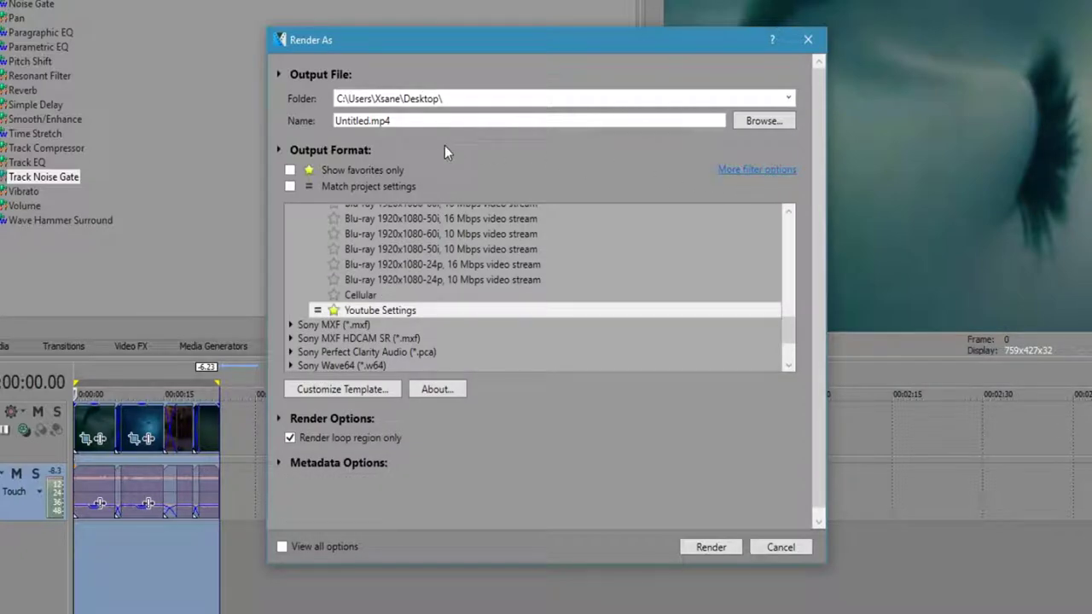
{"action": "left_click", "coordinate": [296, 185]}
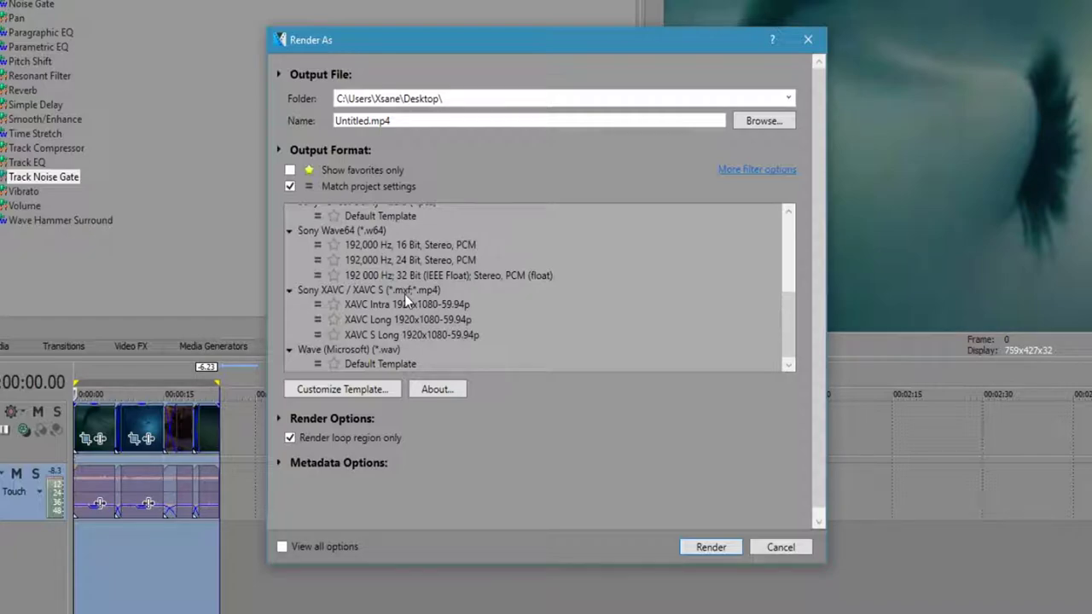
{"action": "left_click_drag", "start_coordinate": [788, 312], "coordinate": [786, 271]}
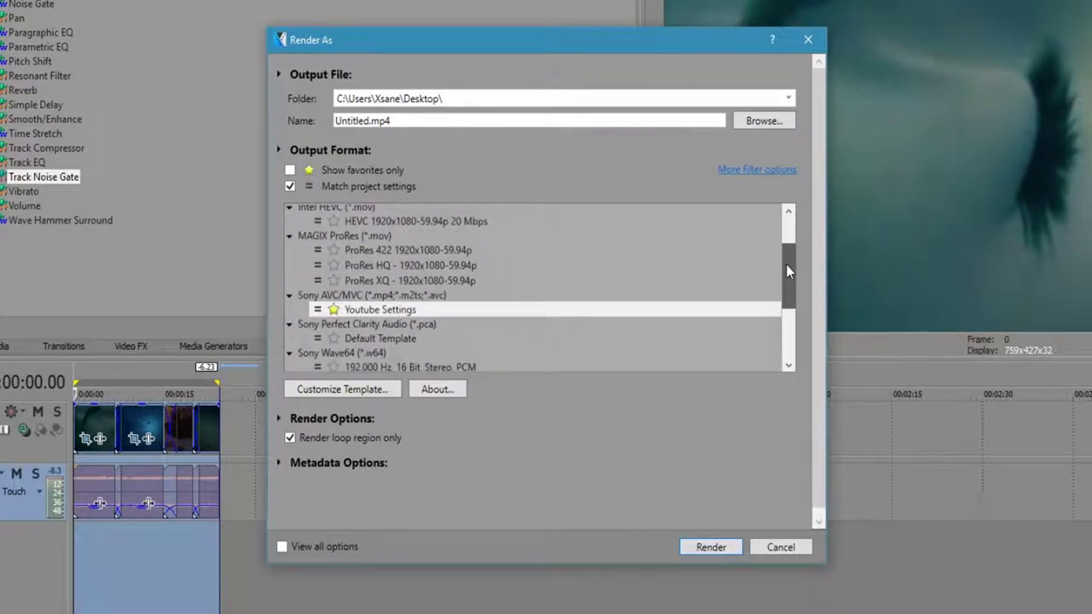
{"action": "left_click", "coordinate": [290, 171]}
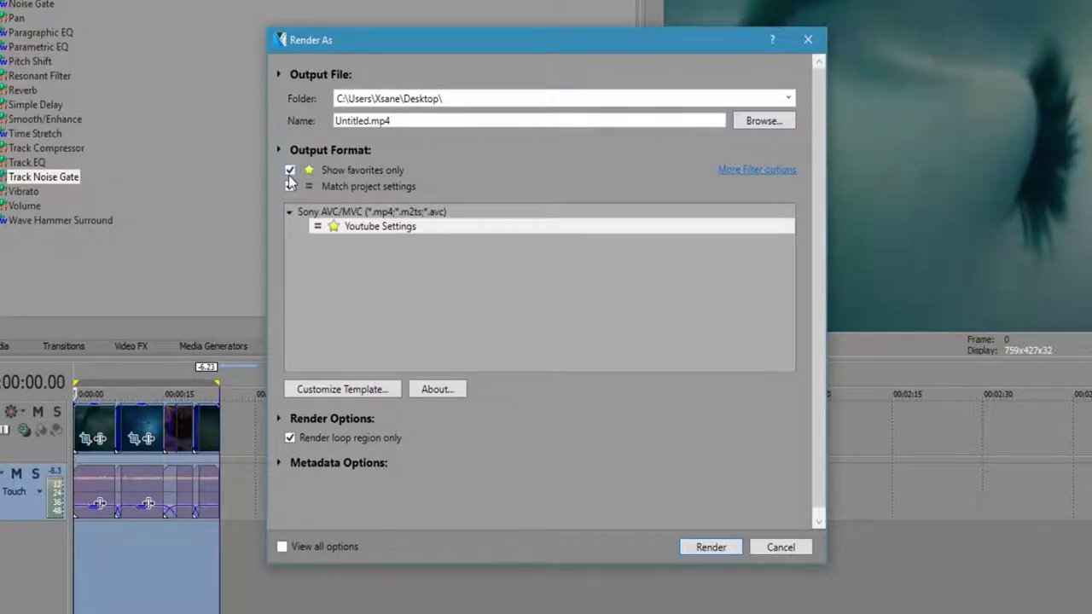
{"action": "left_click", "coordinate": [291, 187]}
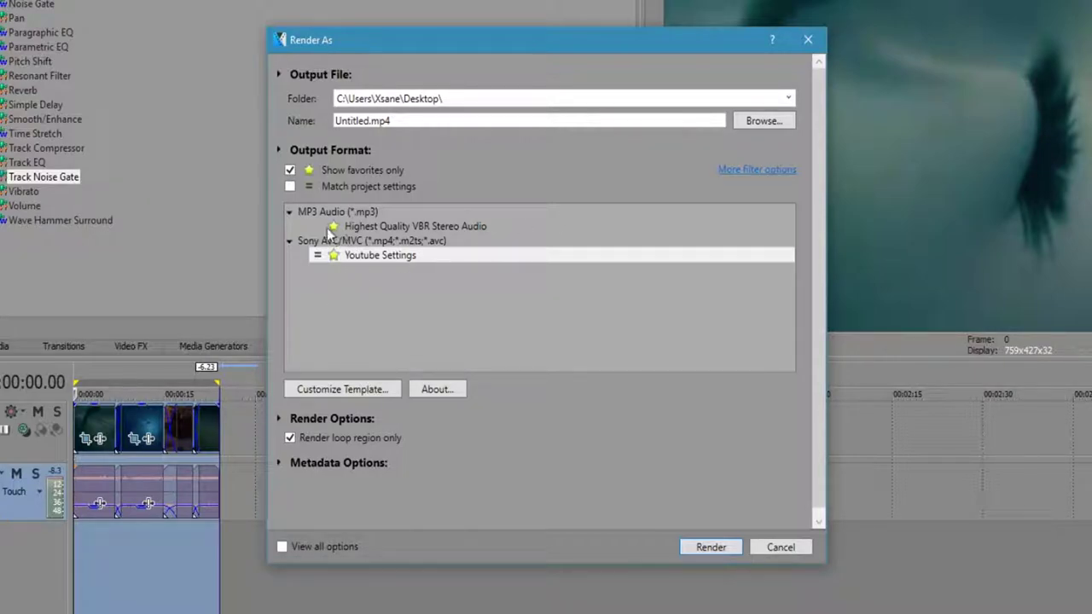
Step: Show all render templates again and open the Youtube Settings template for customising
{"action": "left_click", "coordinate": [290, 170]}
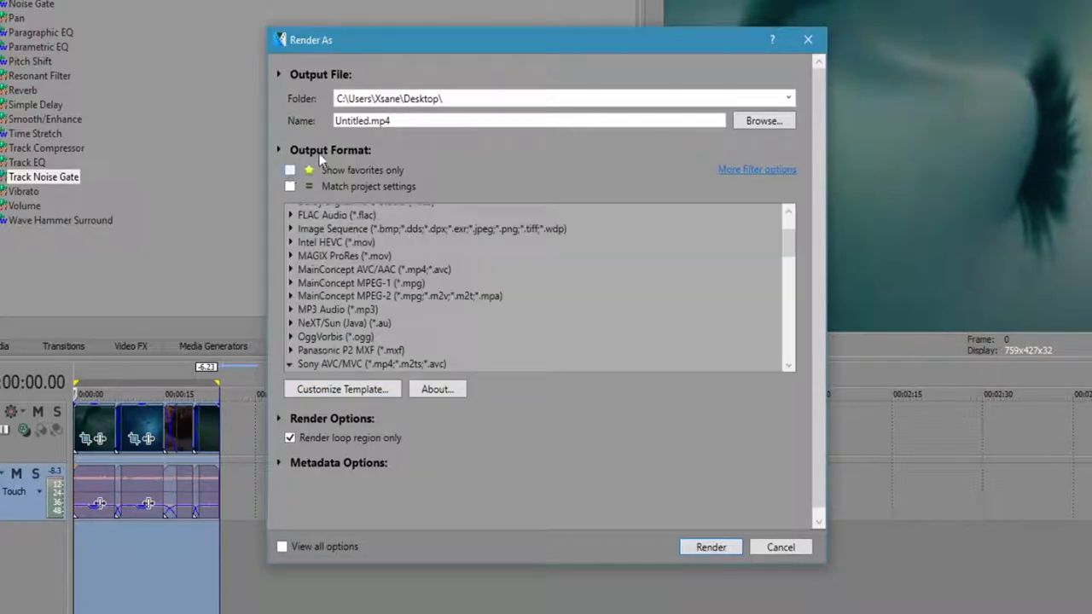
{"action": "scroll", "coordinate": [380, 269], "scroll_direction": "down", "scroll_amount": 1}
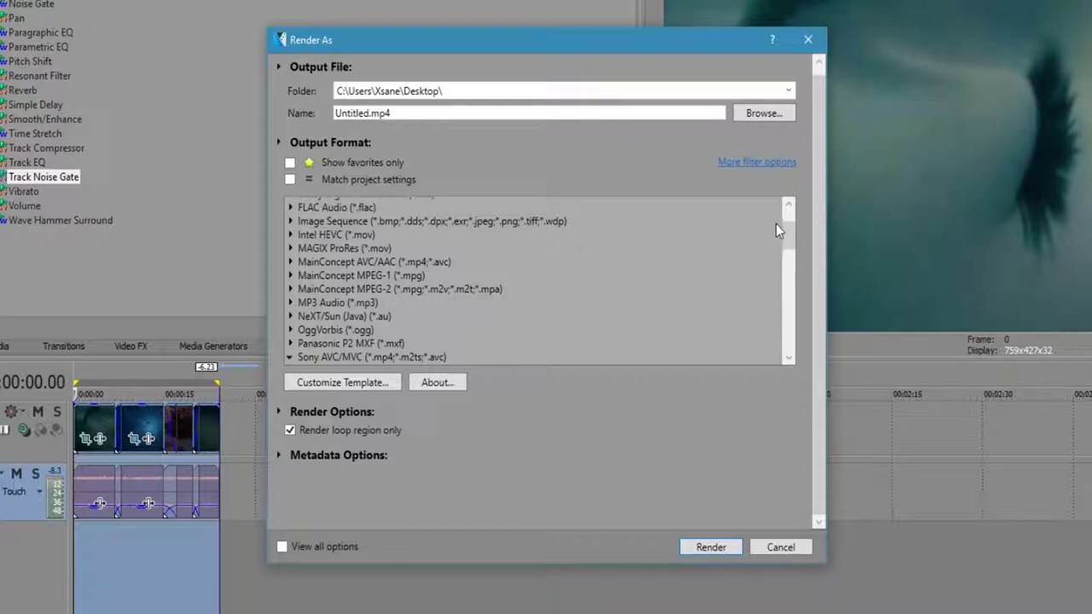
{"action": "left_click_drag", "start_coordinate": [775, 224], "coordinate": [773, 260]}
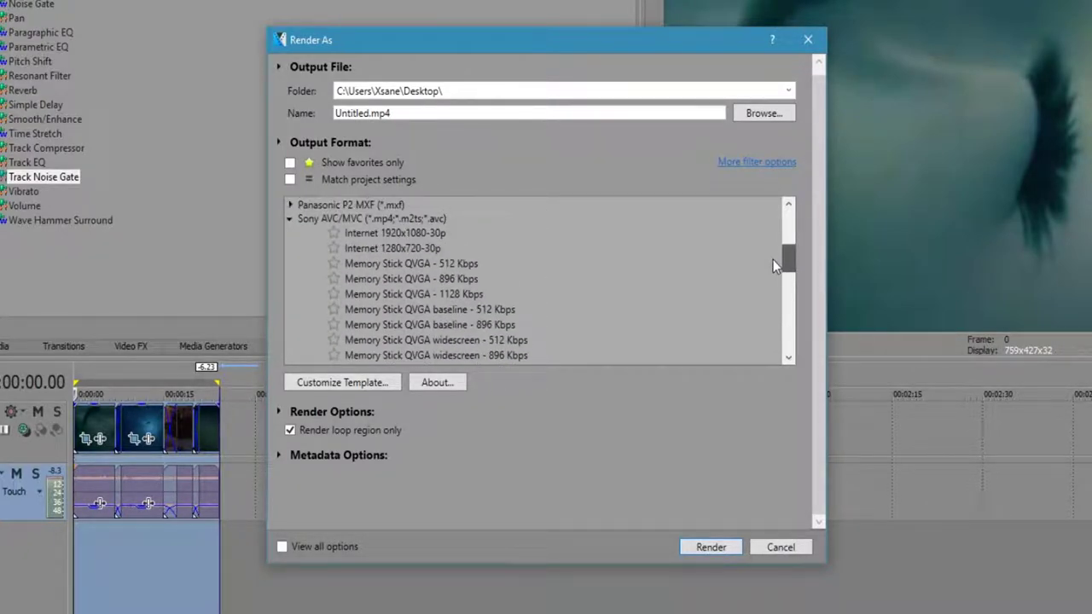
{"action": "left_click", "coordinate": [389, 233]}
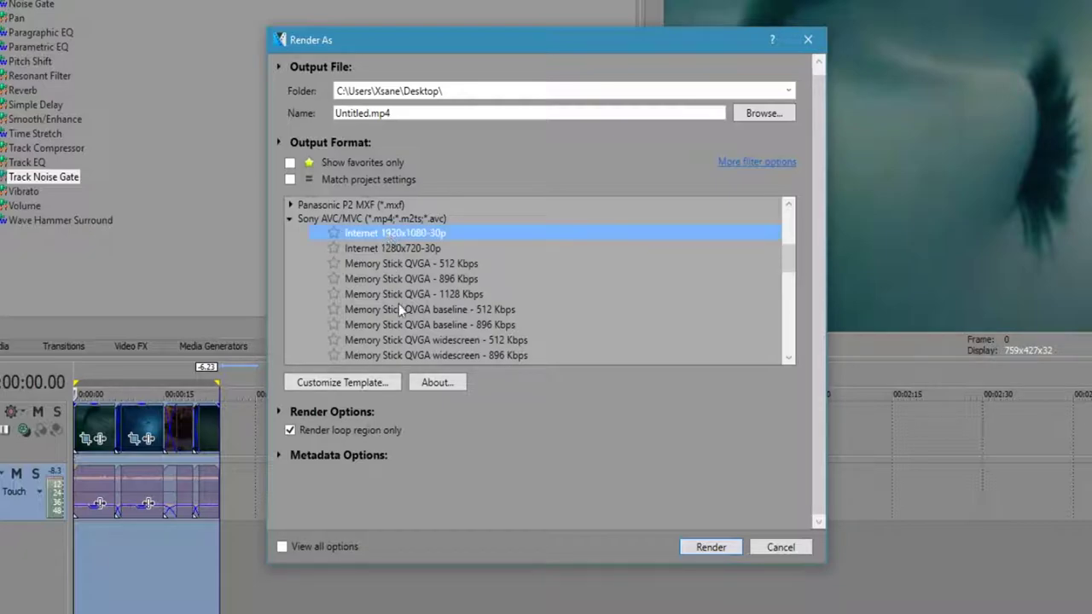
{"action": "scroll", "coordinate": [555, 299], "scroll_direction": "down", "scroll_amount": 10}
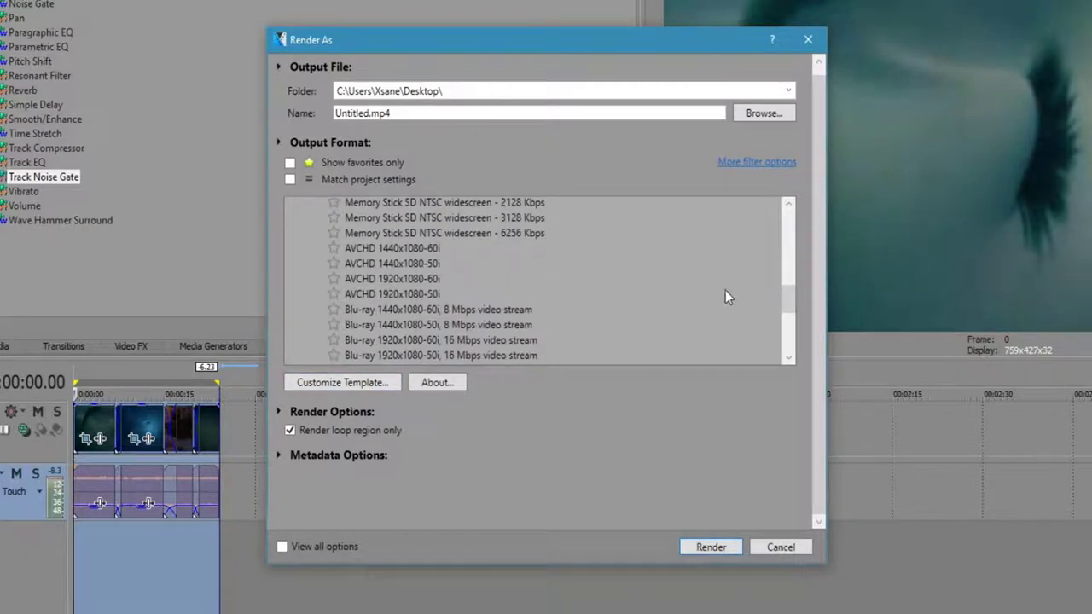
{"action": "left_click", "coordinate": [369, 220]}
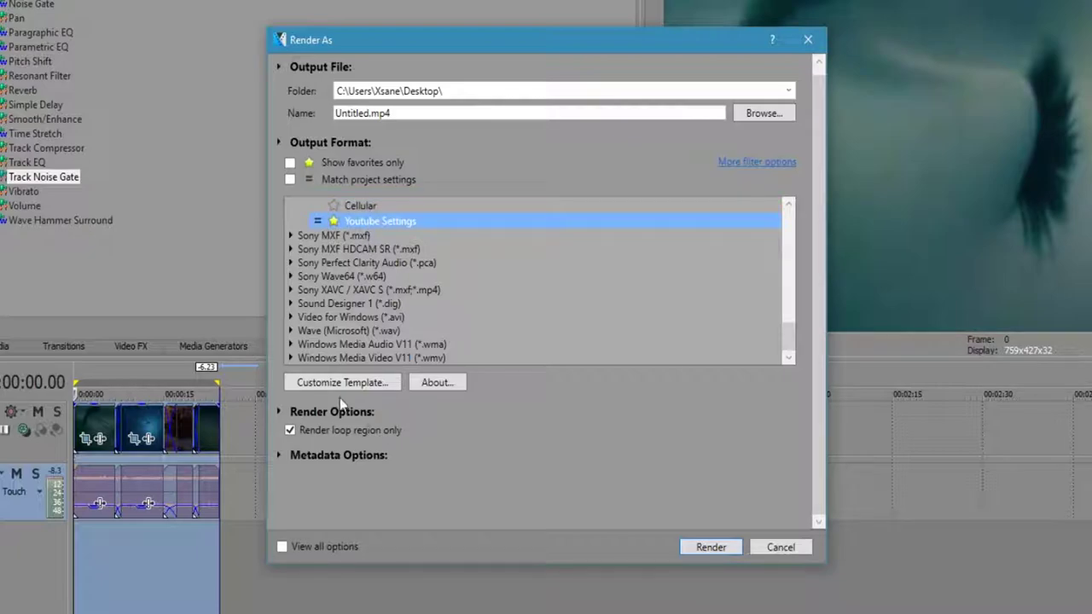
{"action": "left_click", "coordinate": [307, 382]}
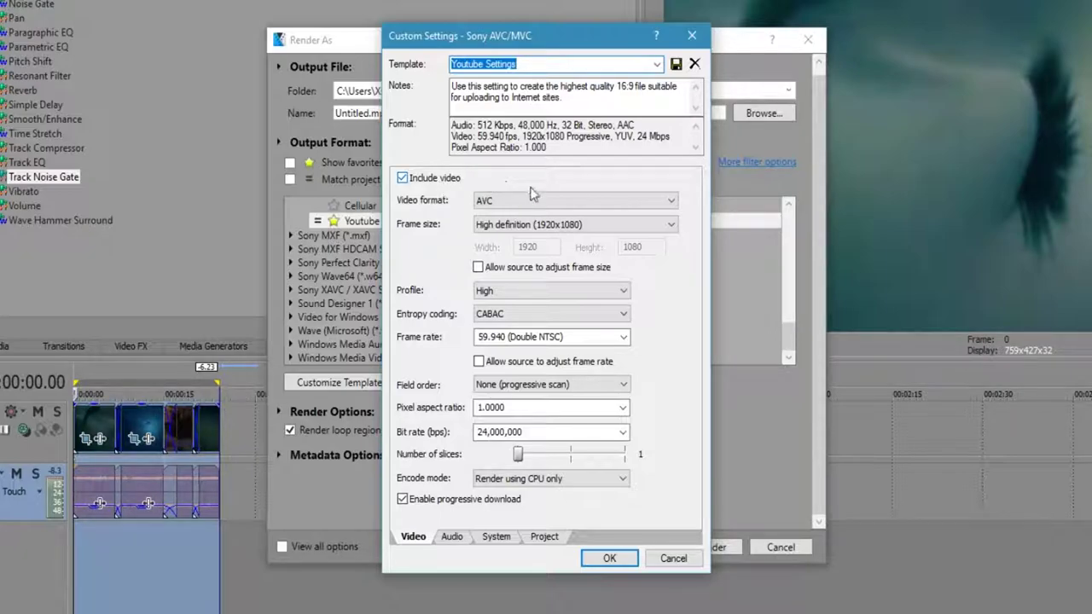
Step: Review the video options, keeping video included, AVC format and 1920x1080 frame size
{"action": "left_click", "coordinate": [403, 177]}
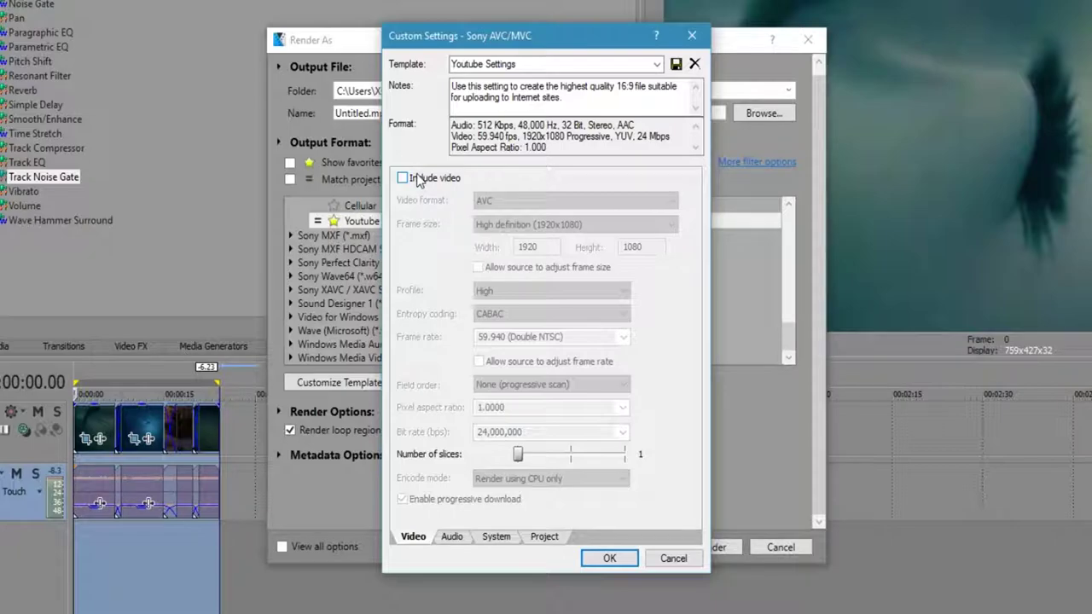
{"action": "left_click", "coordinate": [418, 178]}
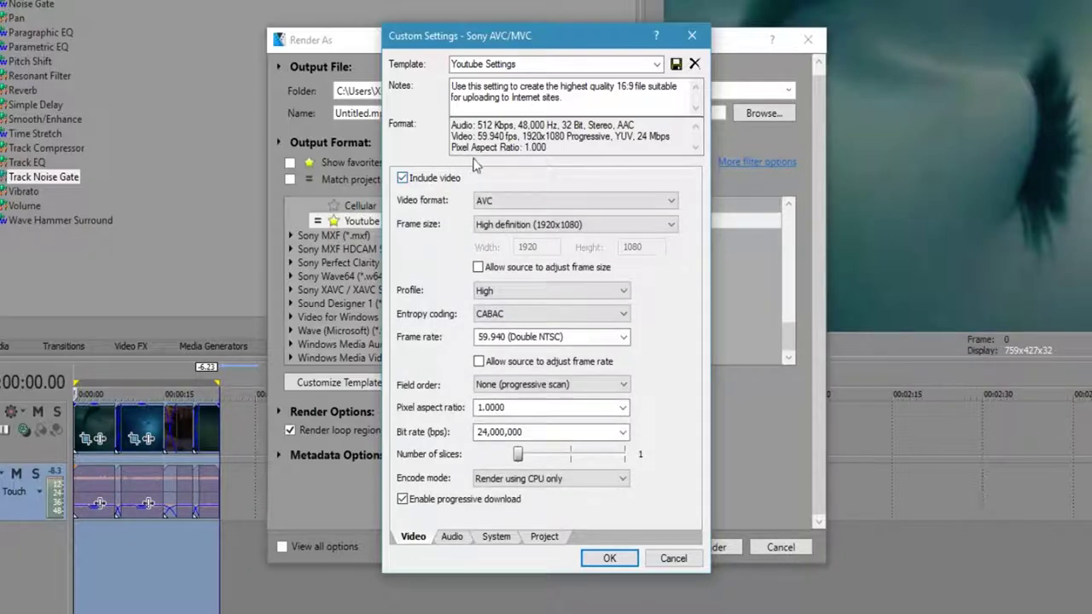
{"action": "left_click", "coordinate": [497, 202]}
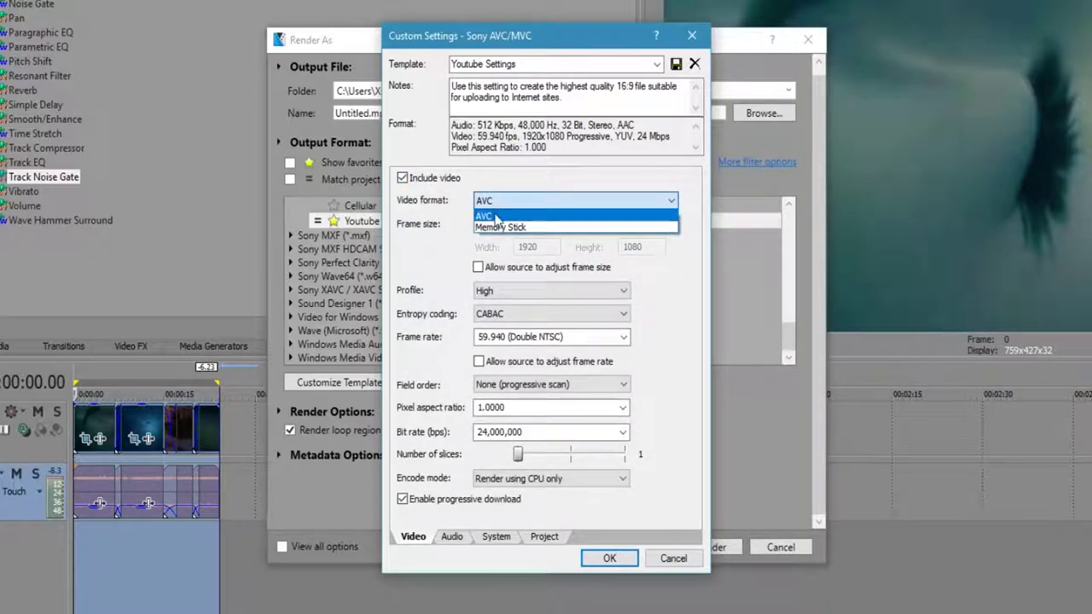
{"action": "left_click", "coordinate": [483, 216]}
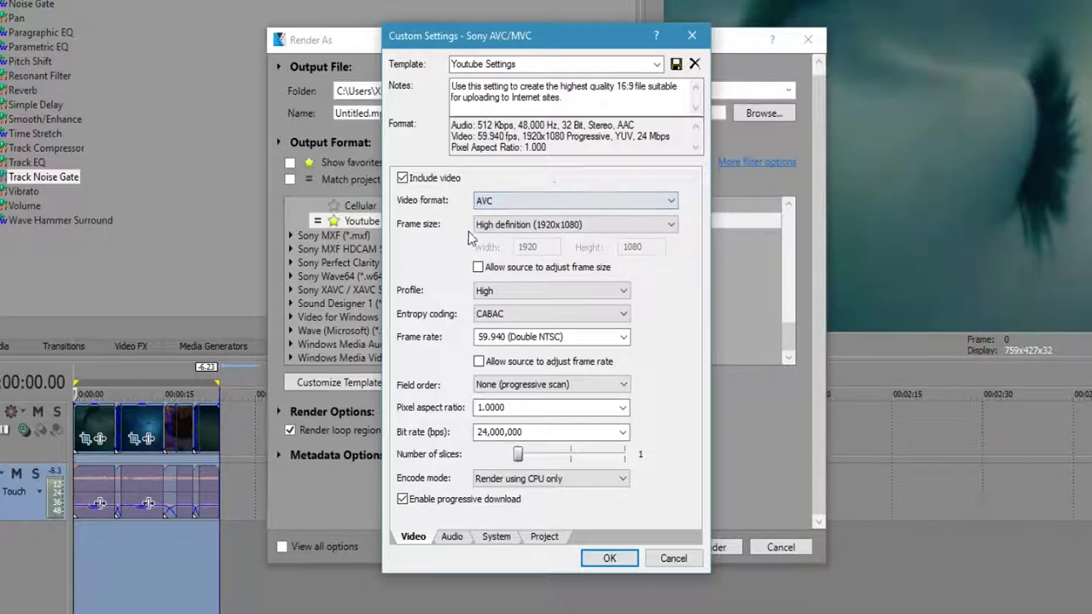
{"action": "left_click", "coordinate": [521, 226]}
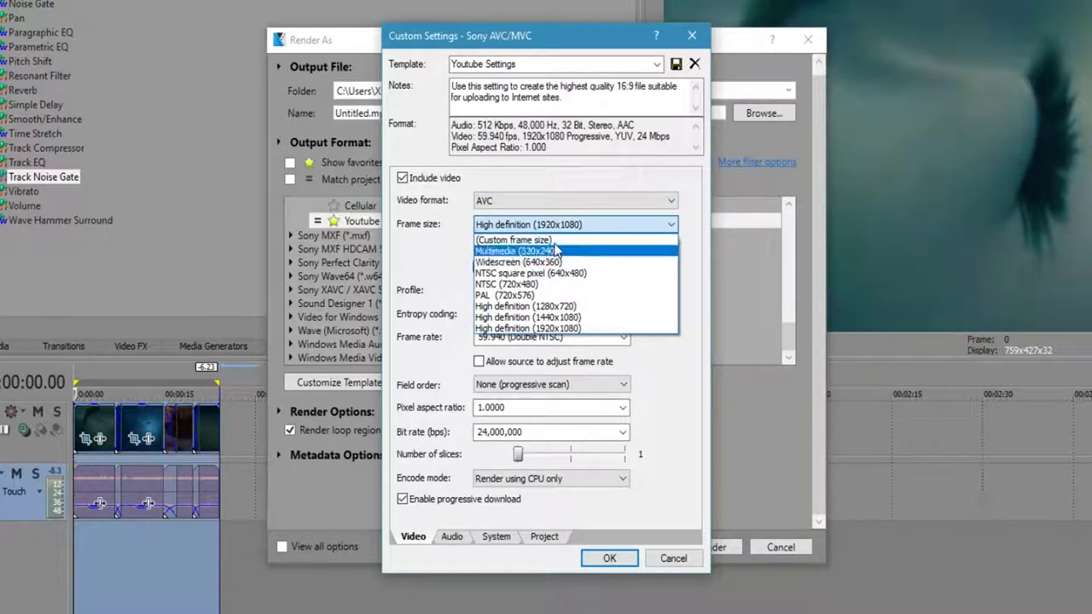
{"action": "left_click", "coordinate": [555, 225]}
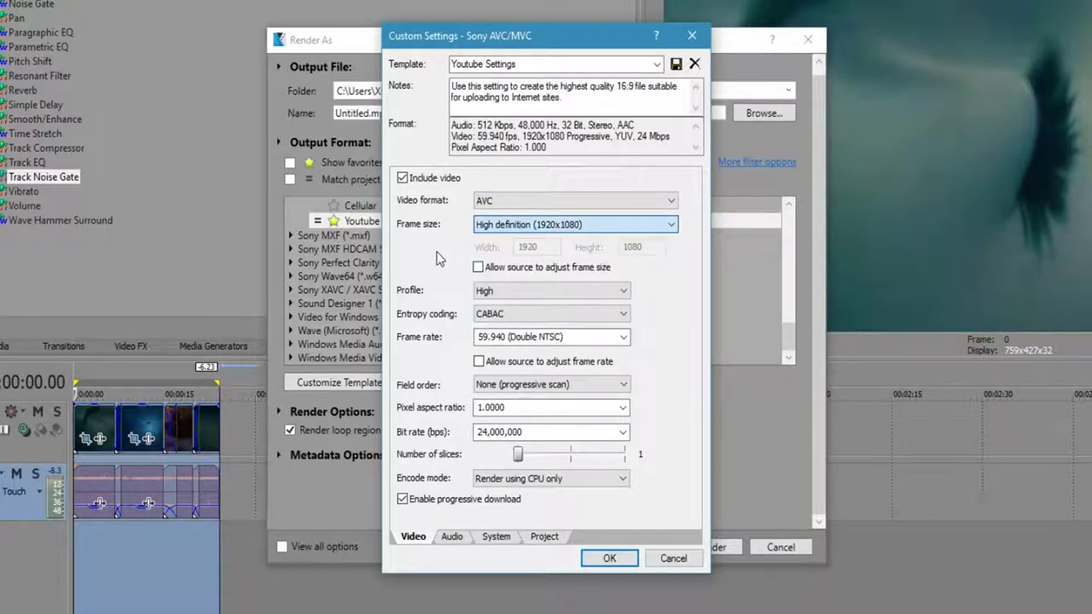
{"action": "left_click", "coordinate": [493, 226]}
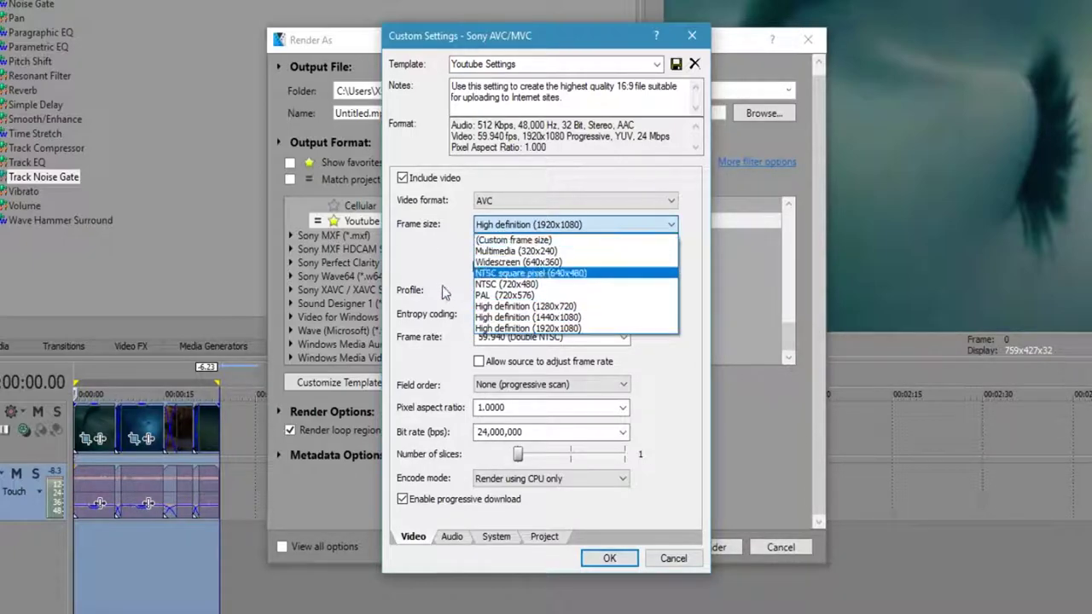
{"action": "key", "text": "Escape"}
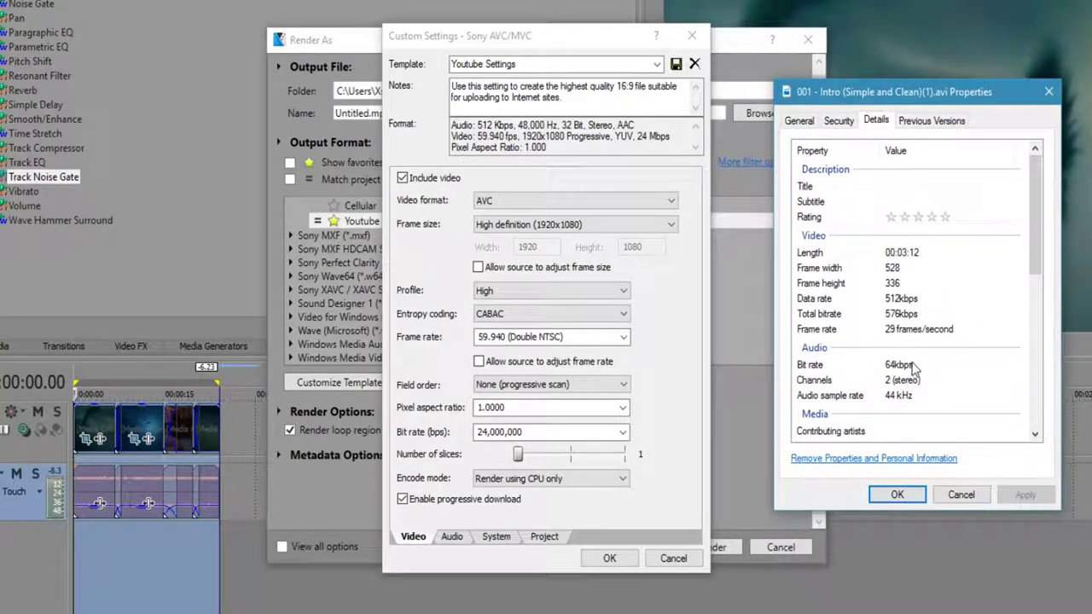
{"action": "left_click", "coordinate": [908, 284]}
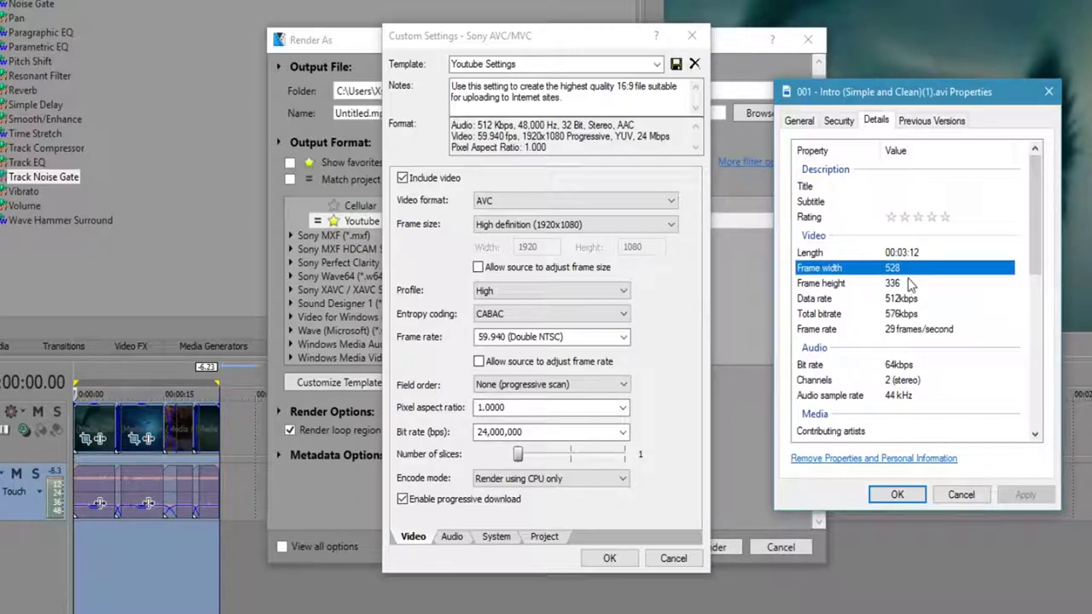
{"action": "left_click", "coordinate": [960, 494]}
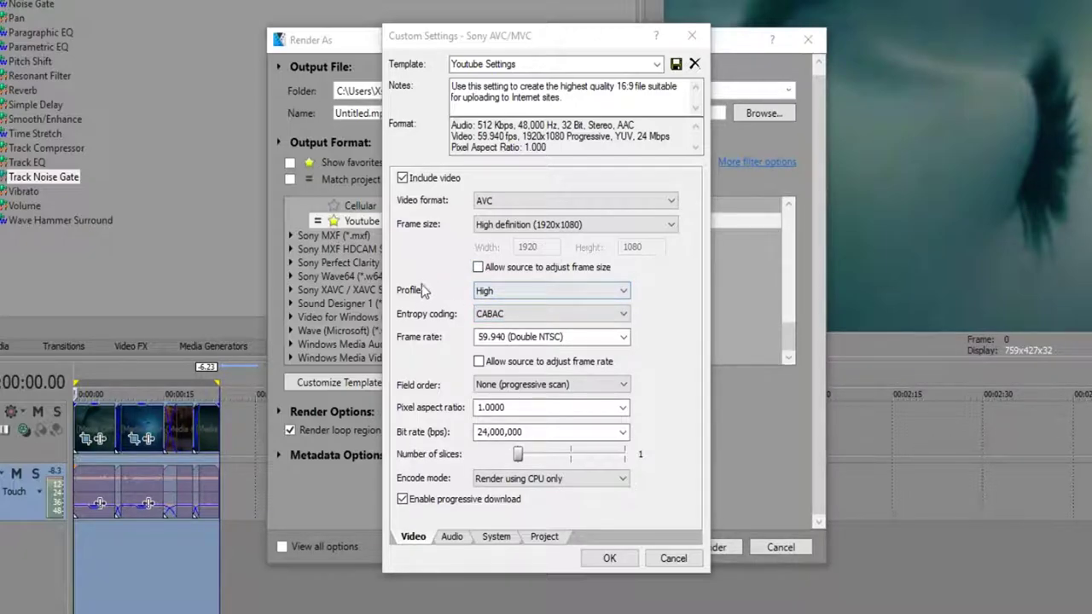
{"action": "left_click", "coordinate": [510, 294]}
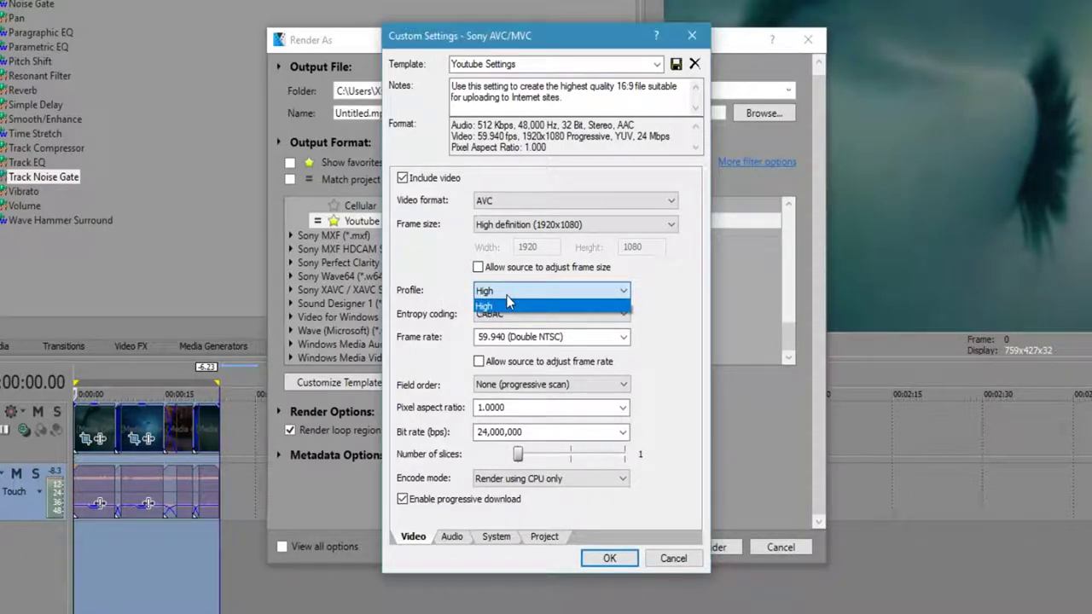
{"action": "left_click", "coordinate": [507, 306]}
{"action": "left_click", "coordinate": [504, 314]}
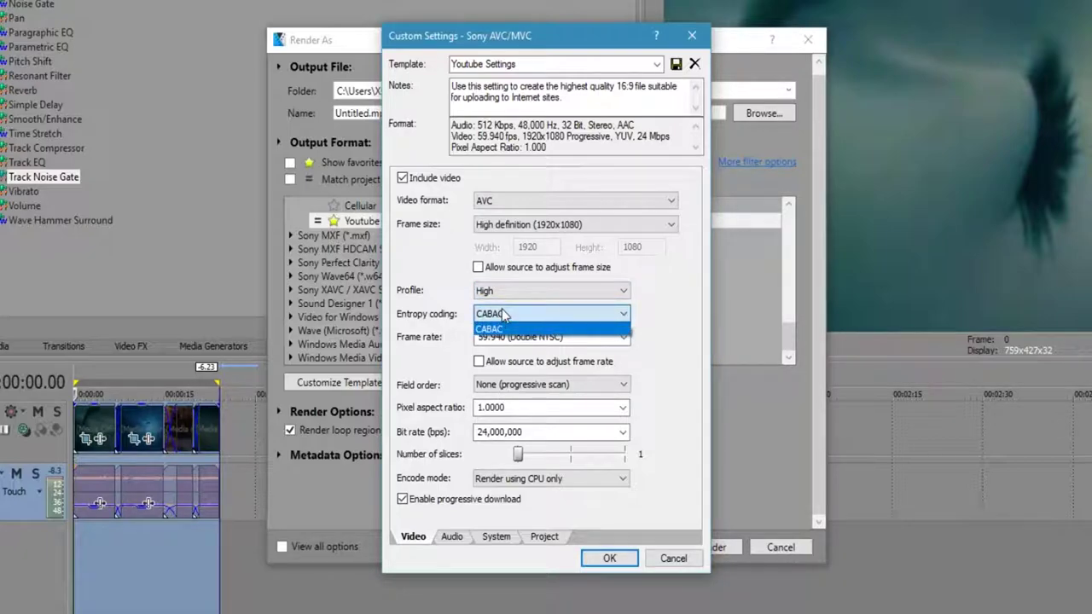
{"action": "left_click", "coordinate": [417, 313]}
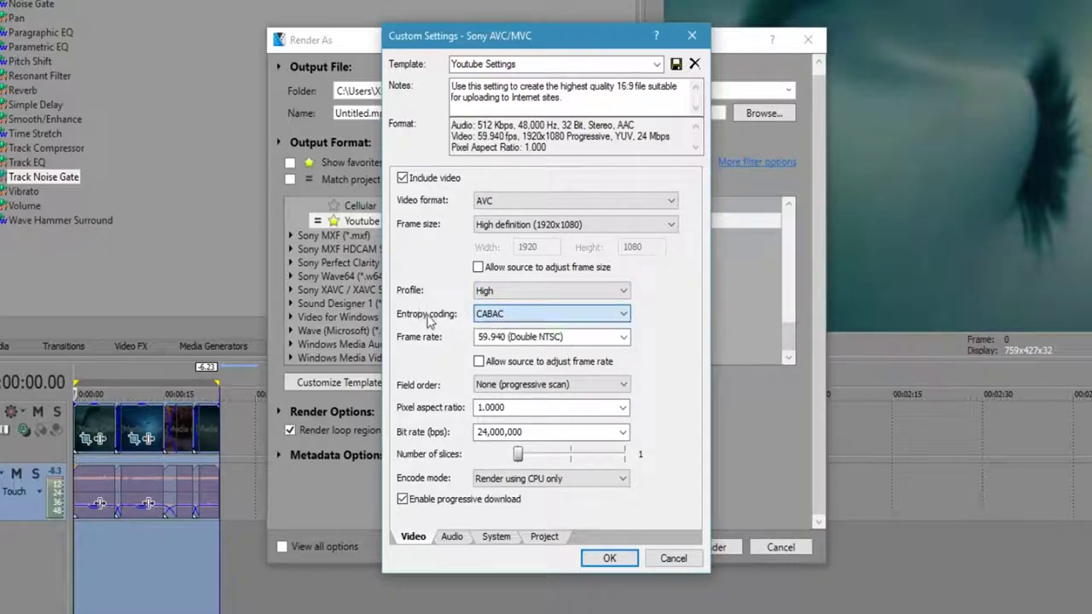
{"action": "left_click", "coordinate": [510, 337]}
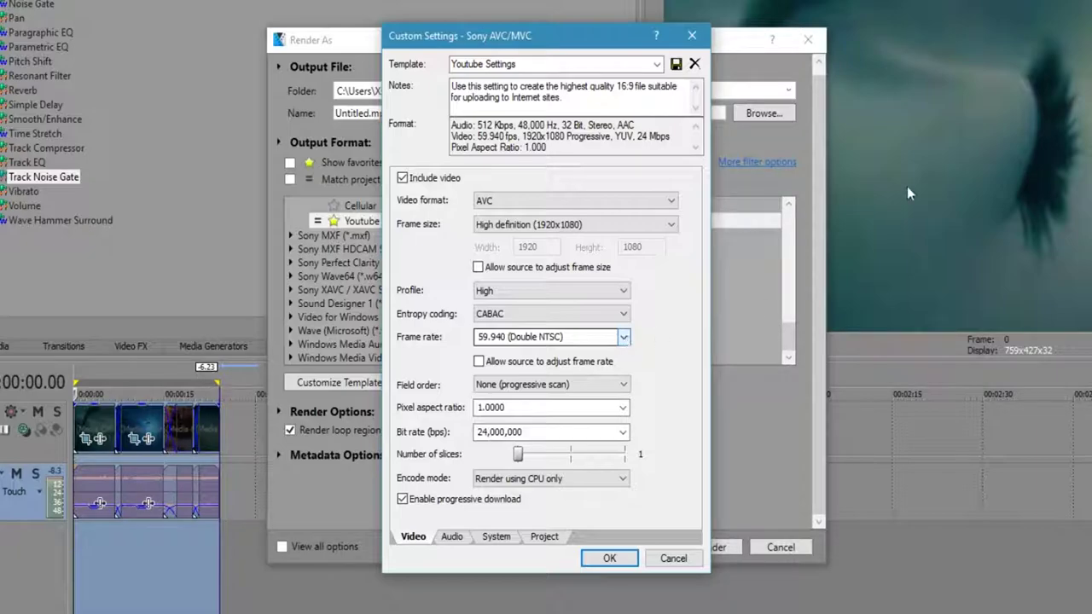
{"action": "left_click", "coordinate": [626, 338]}
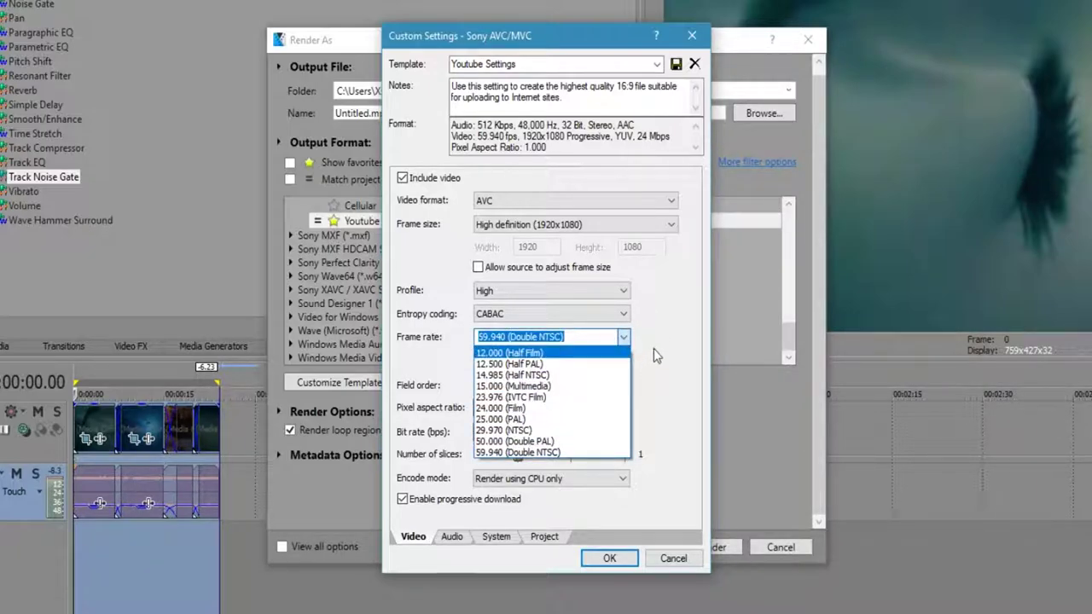
{"action": "left_click", "coordinate": [655, 355]}
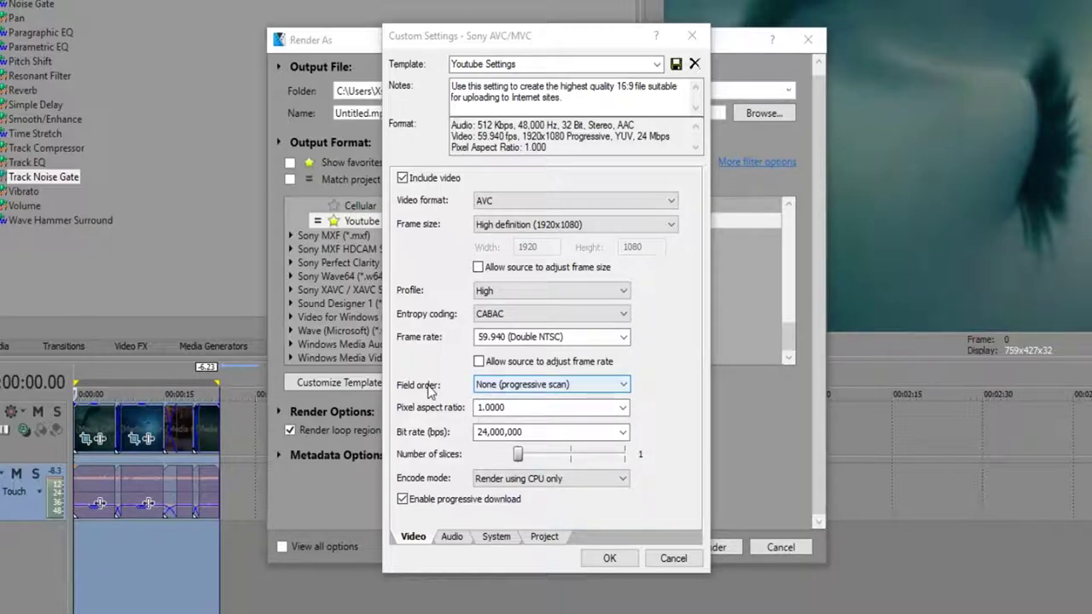
{"action": "left_click", "coordinate": [507, 384]}
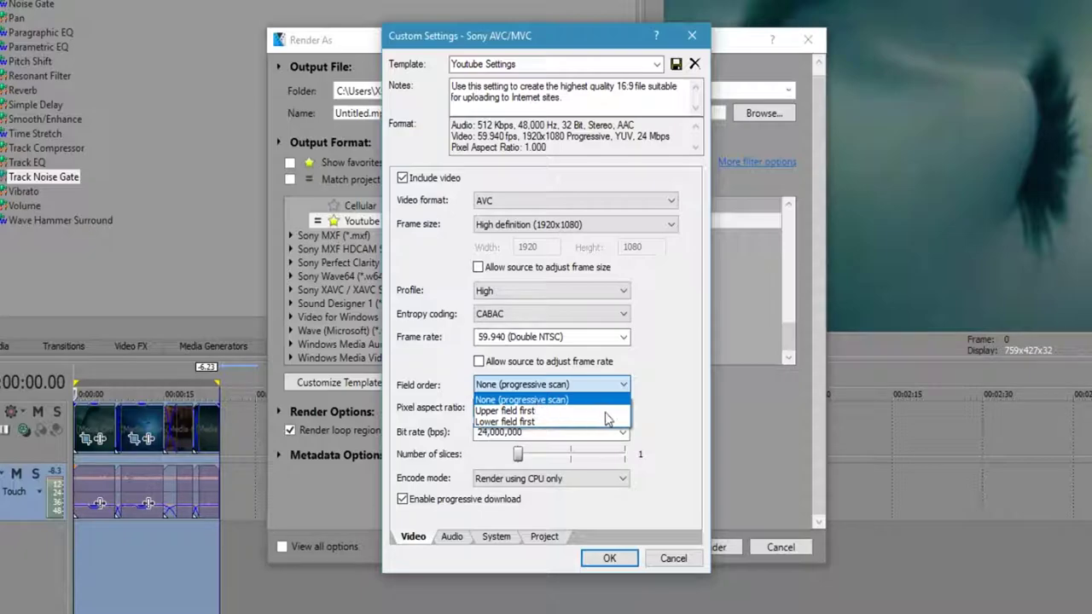
{"action": "left_click", "coordinate": [662, 393]}
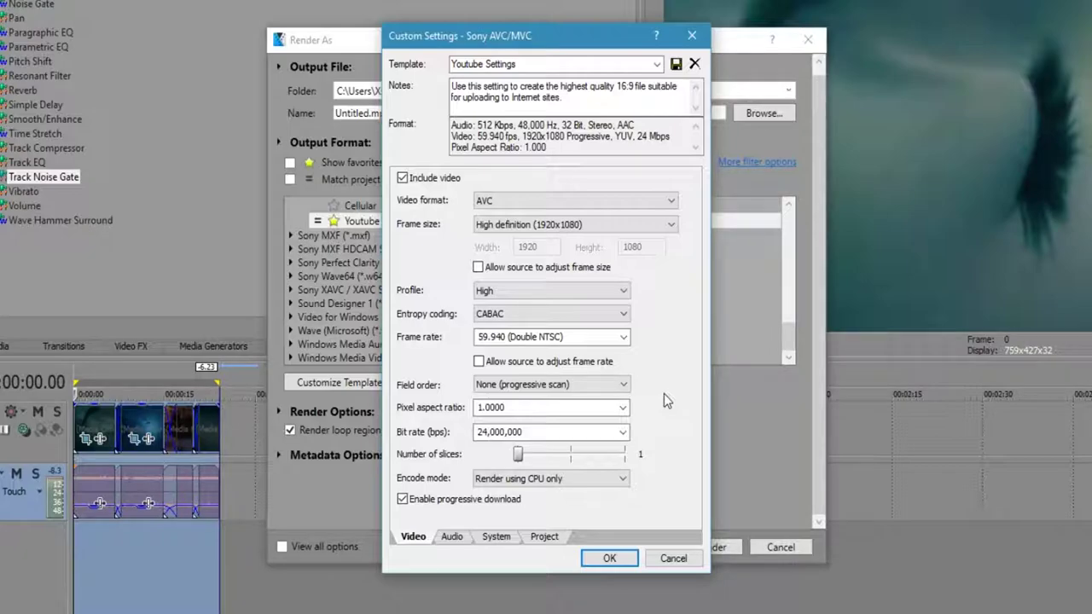
{"action": "left_click", "coordinate": [579, 478]}
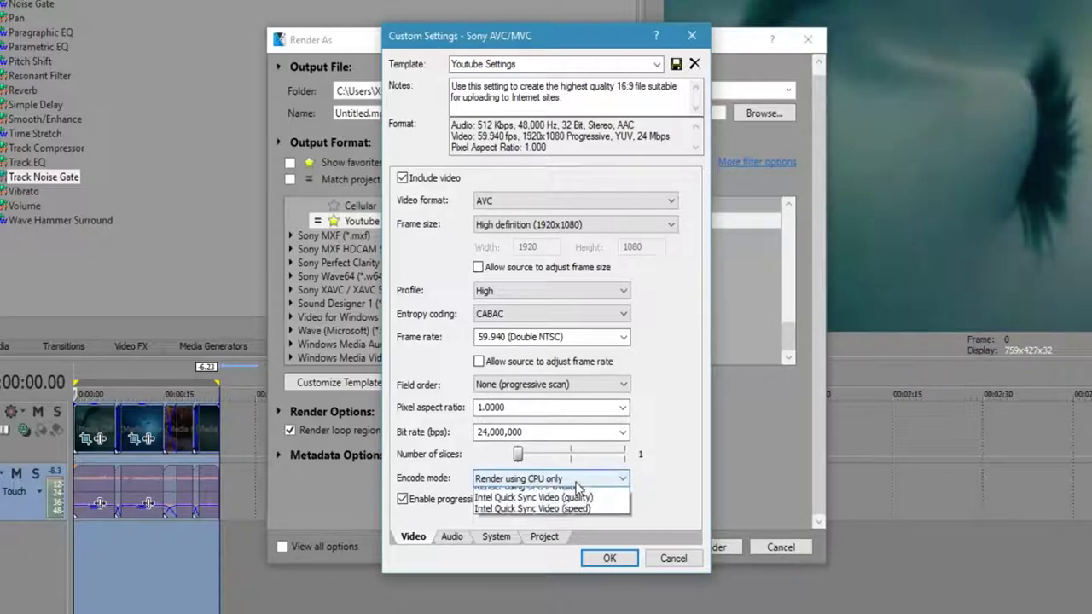
{"action": "left_click", "coordinate": [578, 481]}
{"action": "left_click", "coordinate": [579, 481]}
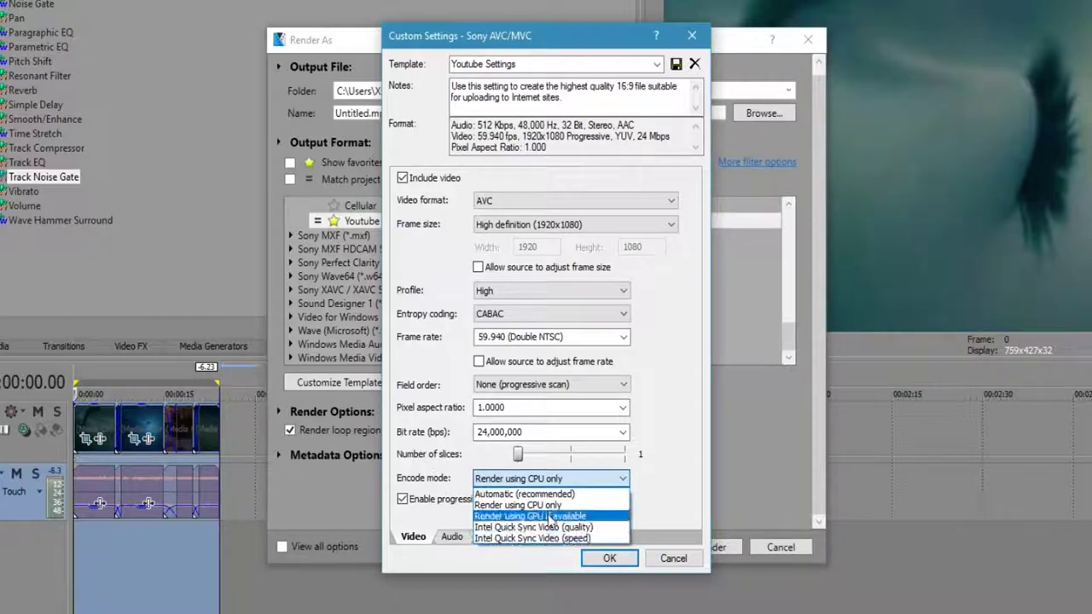
Step: Run Check GPU in System settings (No GPU available) and keep Encode mode on CPU only
{"action": "left_click", "coordinate": [424, 460]}
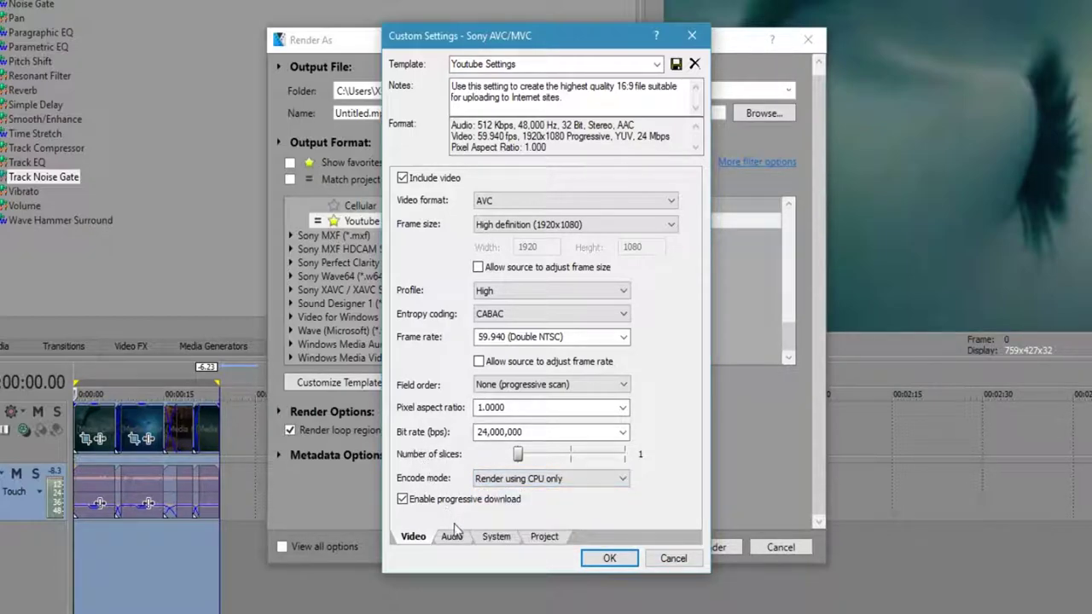
{"action": "left_click", "coordinate": [496, 537]}
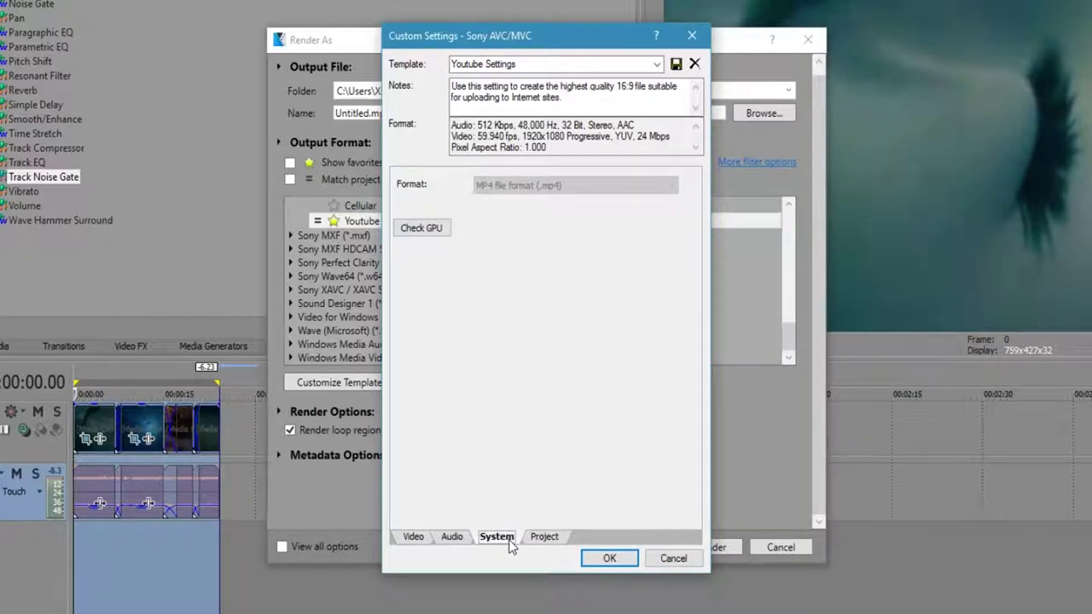
{"action": "left_click", "coordinate": [421, 230]}
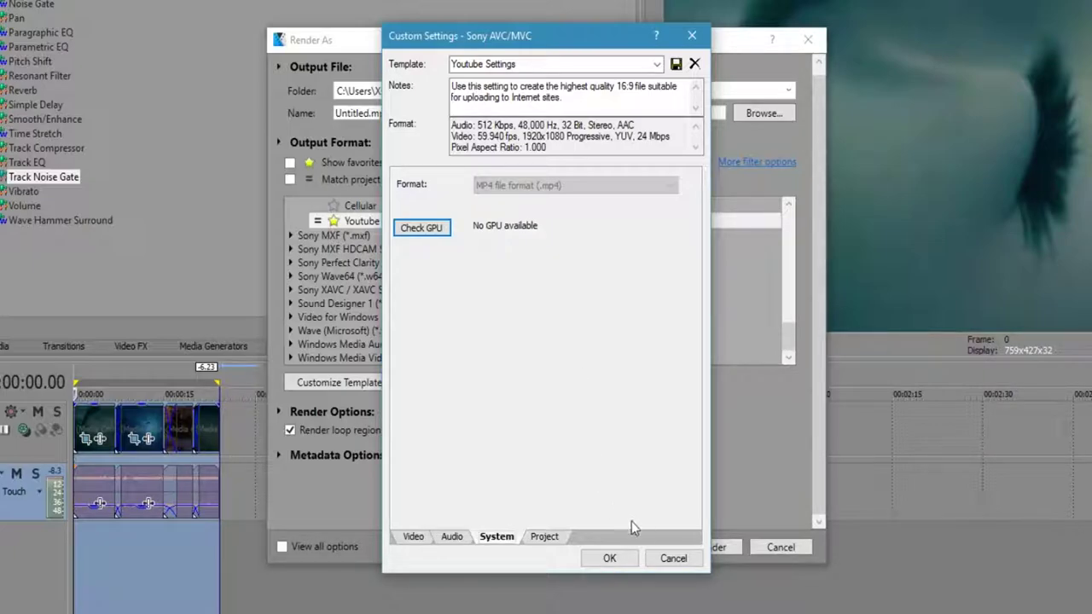
{"action": "left_click", "coordinate": [413, 536]}
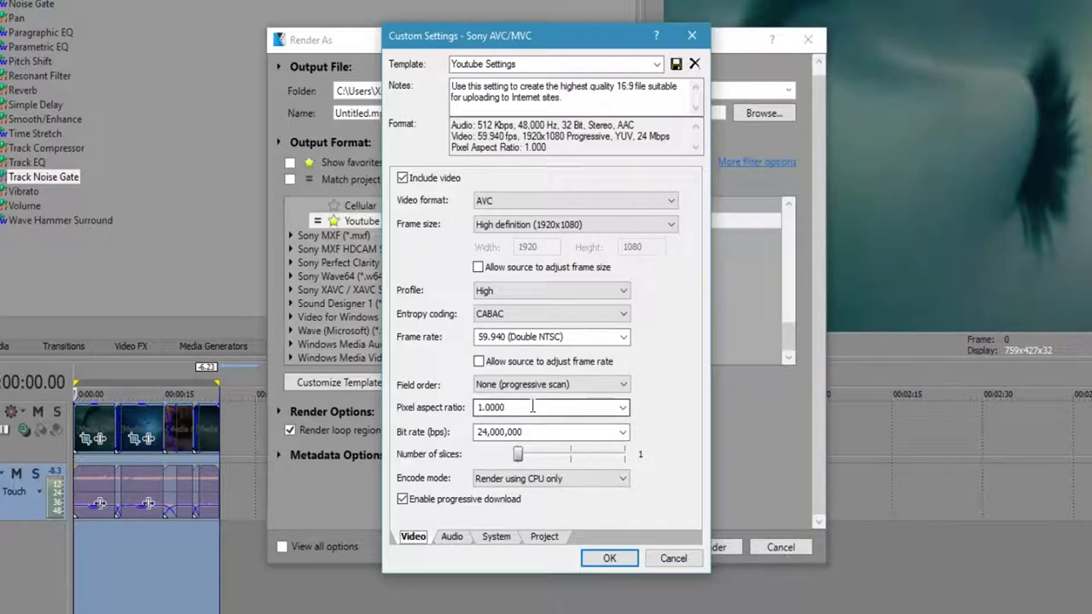
{"action": "left_click", "coordinate": [514, 483]}
{"action": "left_click", "coordinate": [514, 483]}
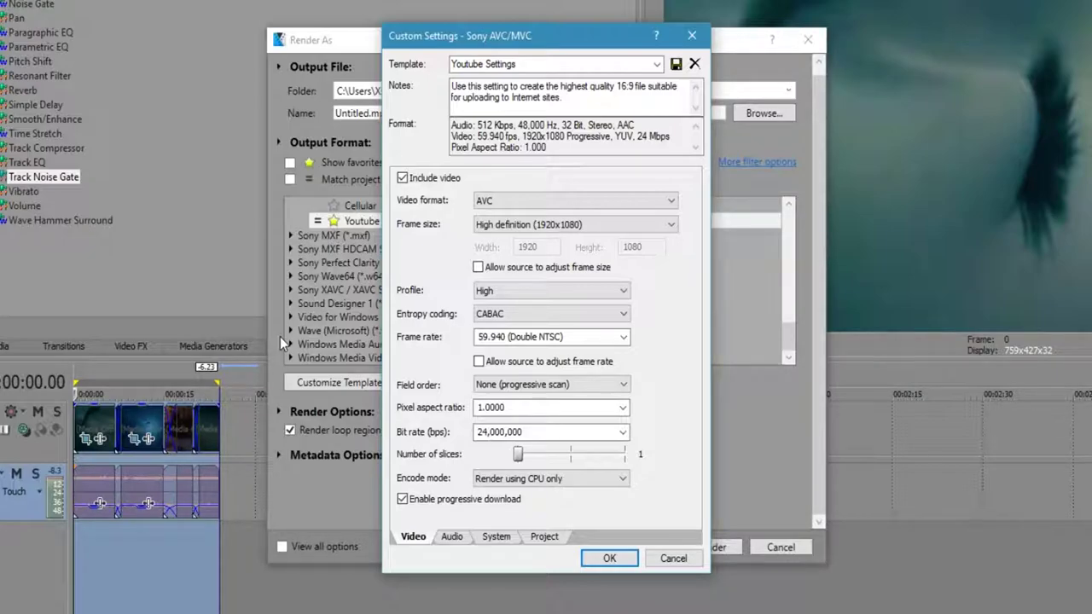
{"action": "left_click", "coordinate": [463, 539]}
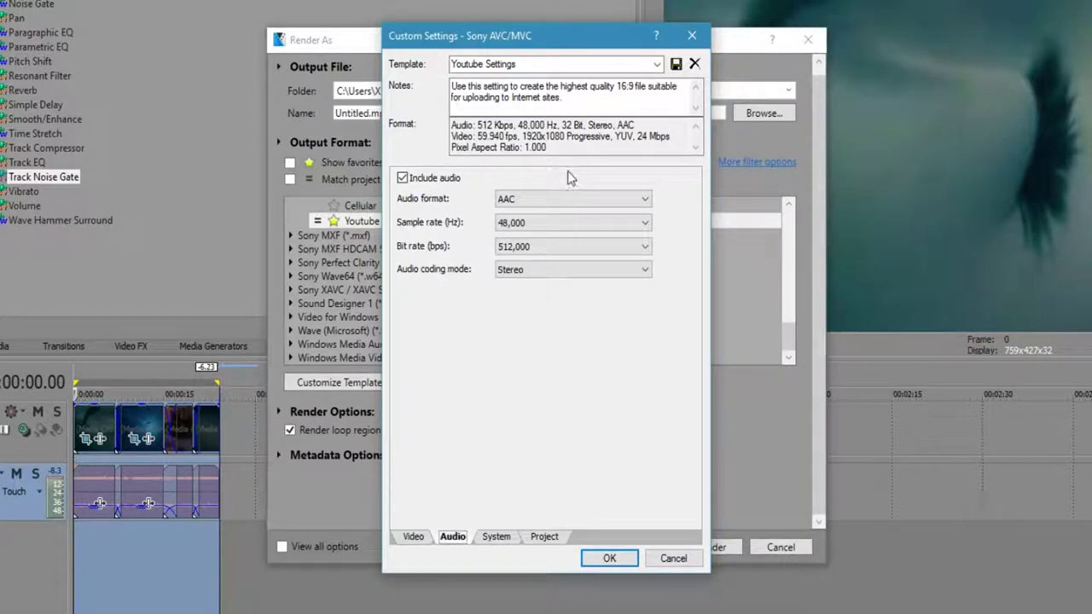
Step: Confirm the audio as AAC, 48,000 Hz, 512,000 bps and Stereo coding mode
{"action": "left_click", "coordinate": [550, 199]}
{"action": "left_click", "coordinate": [549, 200]}
{"action": "left_click", "coordinate": [515, 222]}
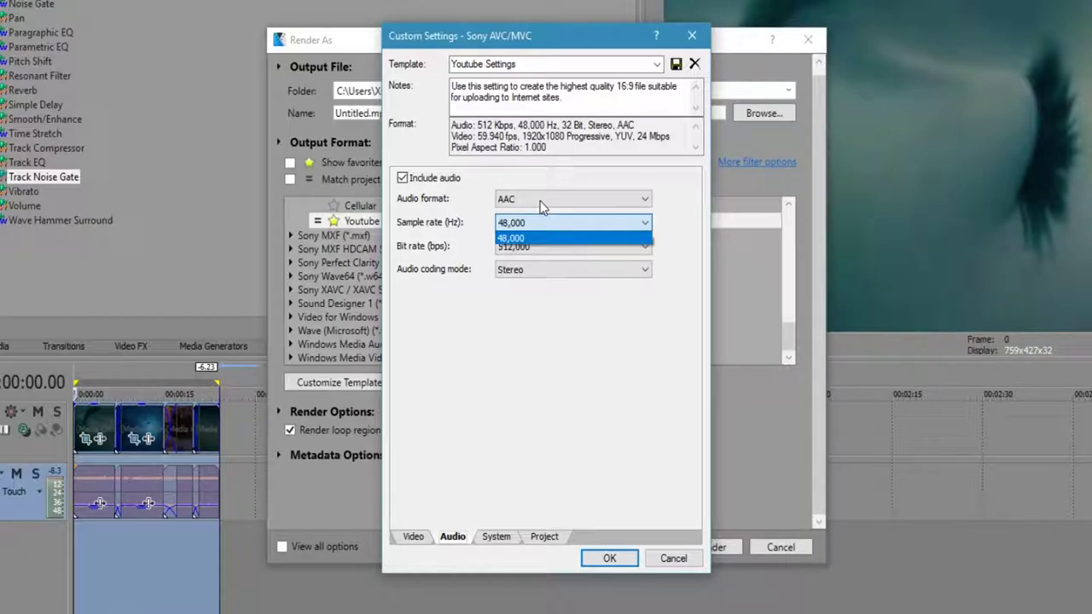
{"action": "left_click", "coordinate": [512, 238]}
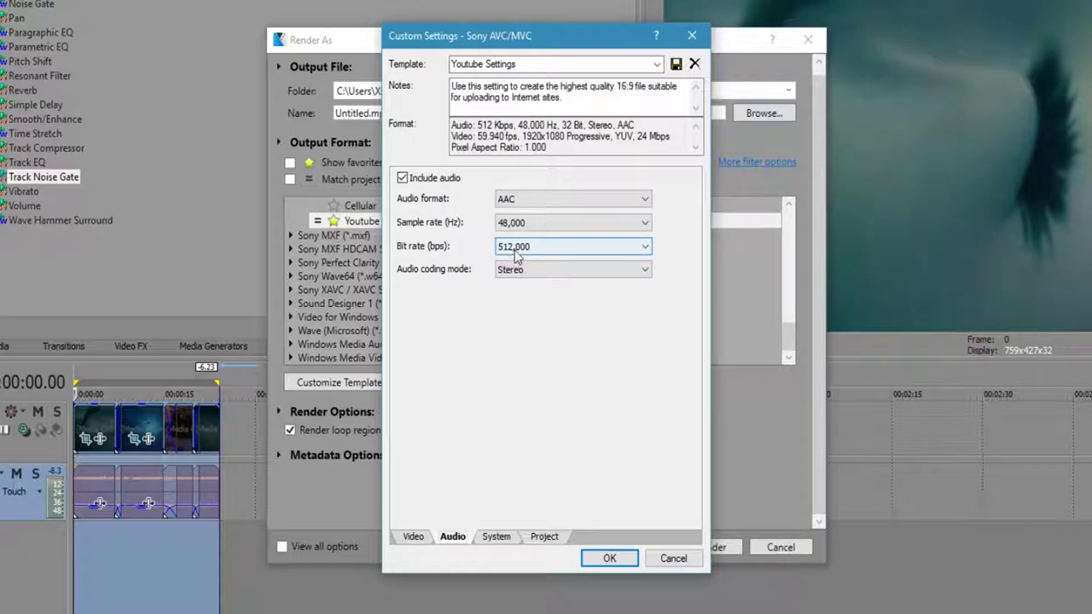
{"action": "left_click", "coordinate": [517, 249]}
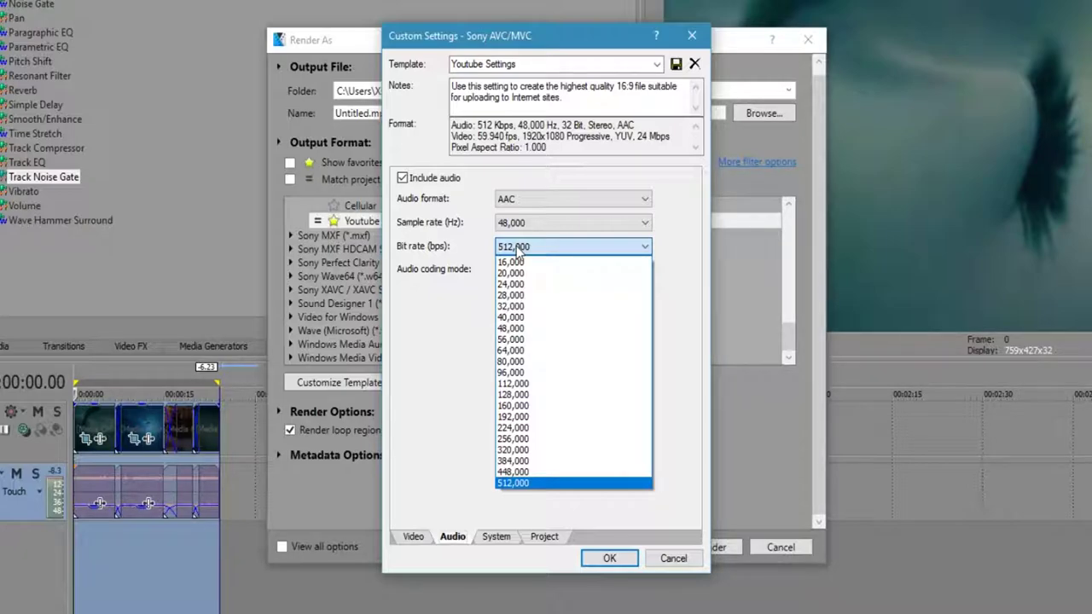
{"action": "left_click", "coordinate": [438, 270]}
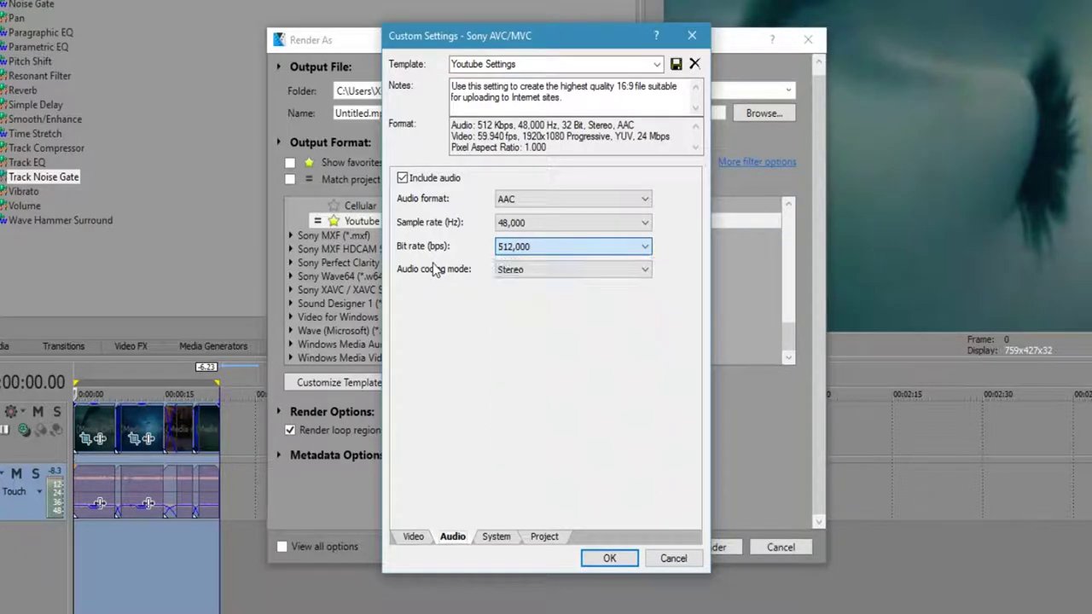
{"action": "left_click", "coordinate": [555, 270]}
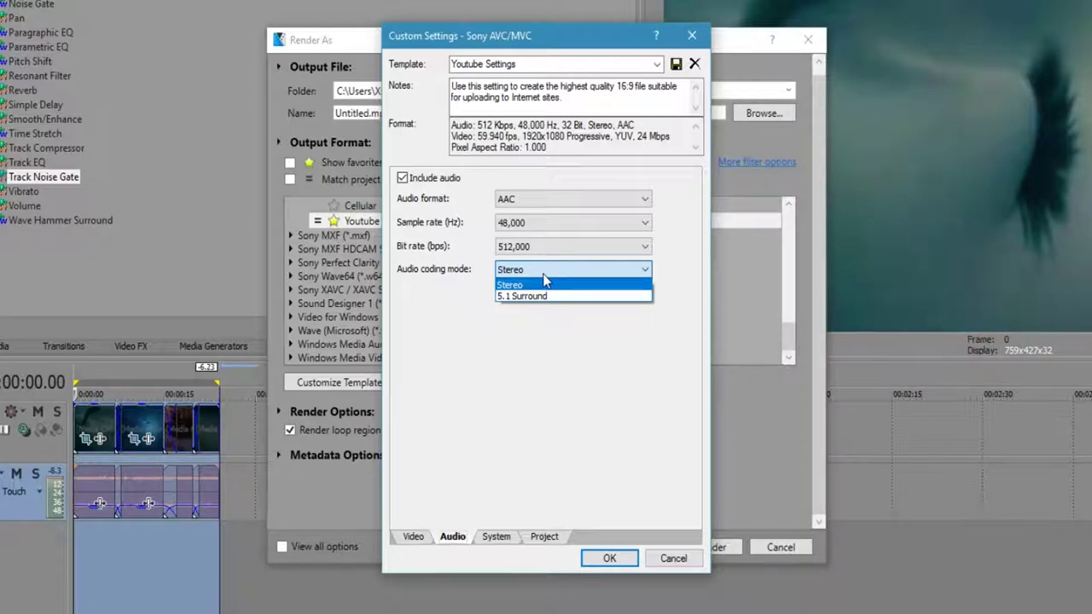
{"action": "left_click", "coordinate": [577, 258]}
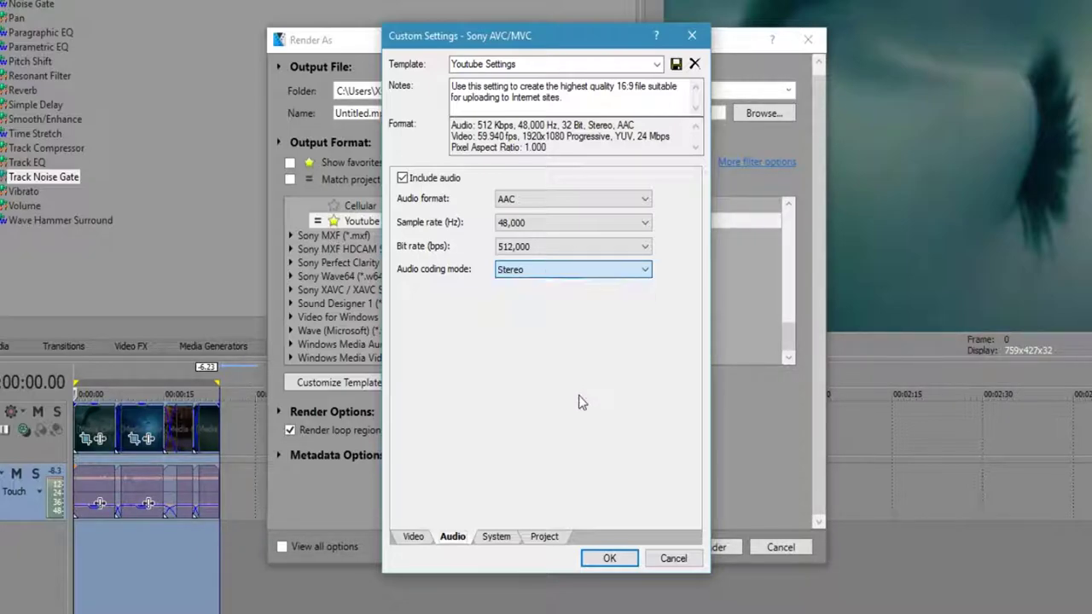
{"action": "left_click", "coordinate": [540, 538]}
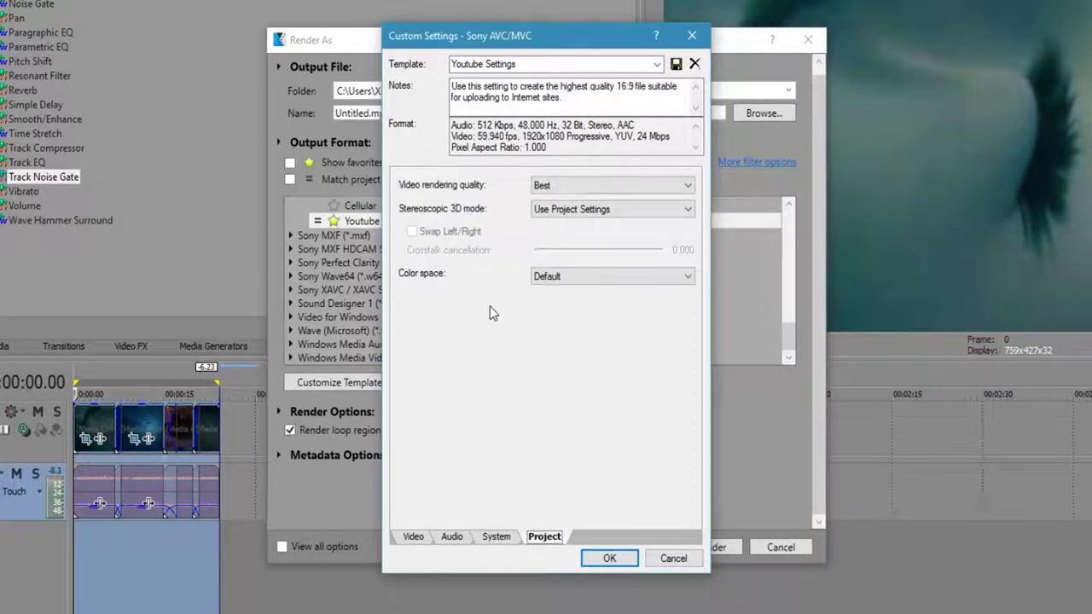
{"action": "left_click", "coordinate": [497, 538]}
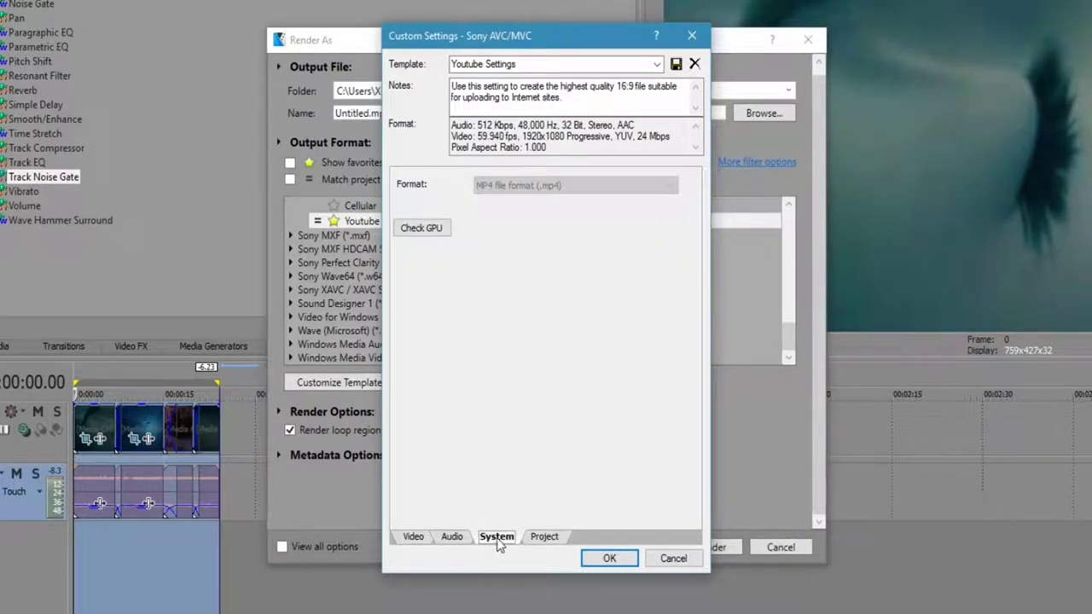
{"action": "left_click", "coordinate": [544, 537]}
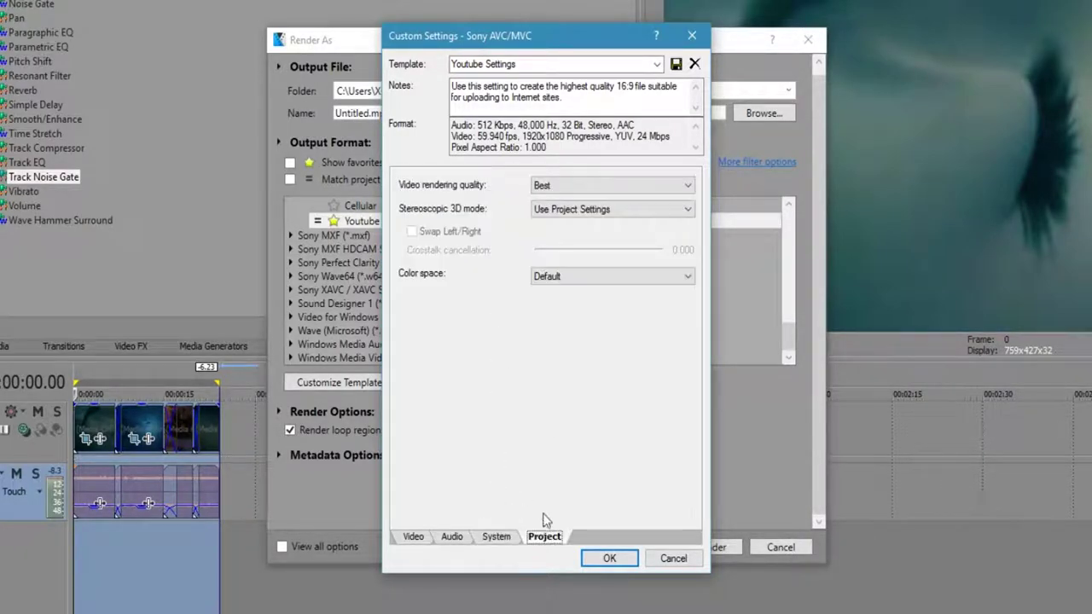
{"action": "left_click", "coordinate": [542, 189]}
{"action": "left_click", "coordinate": [545, 191]}
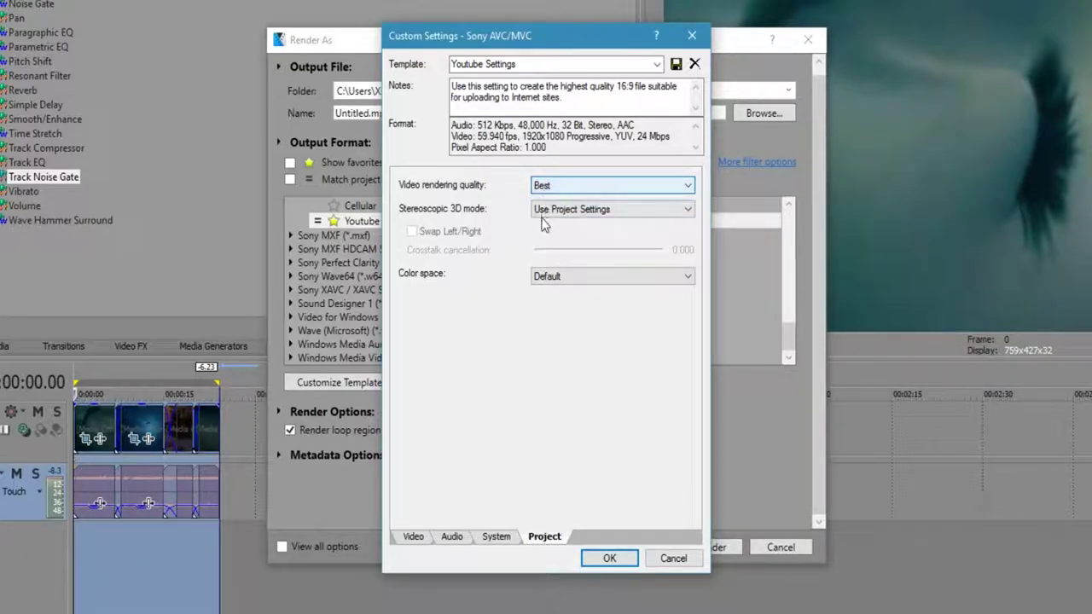
{"action": "left_click", "coordinate": [552, 211]}
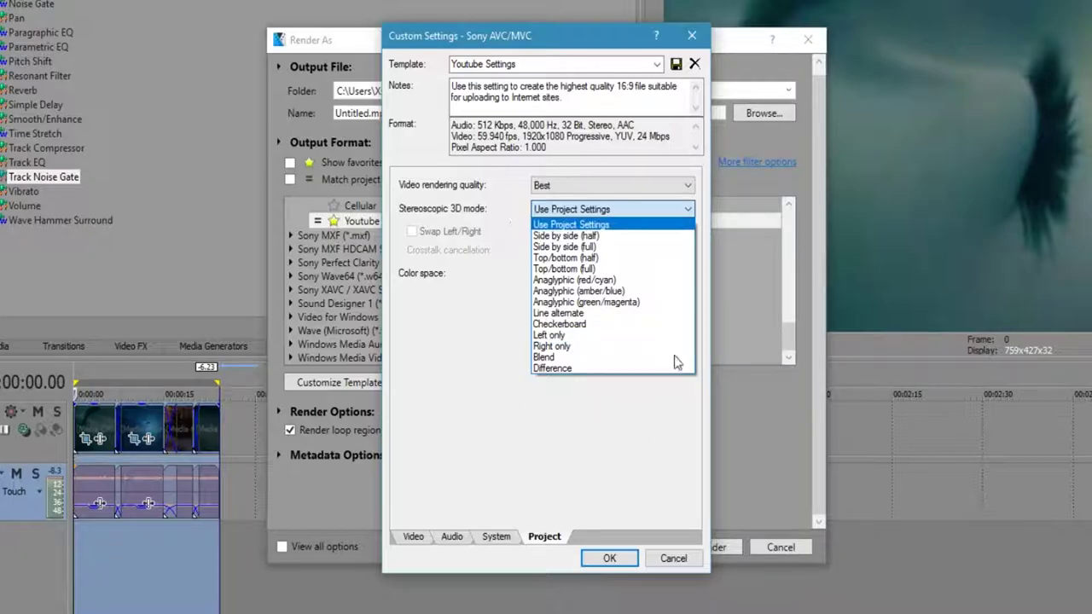
{"action": "key", "text": "Down"}
{"action": "key", "text": "Down"}
{"action": "key", "text": "Down"}
{"action": "key", "text": "Down"}
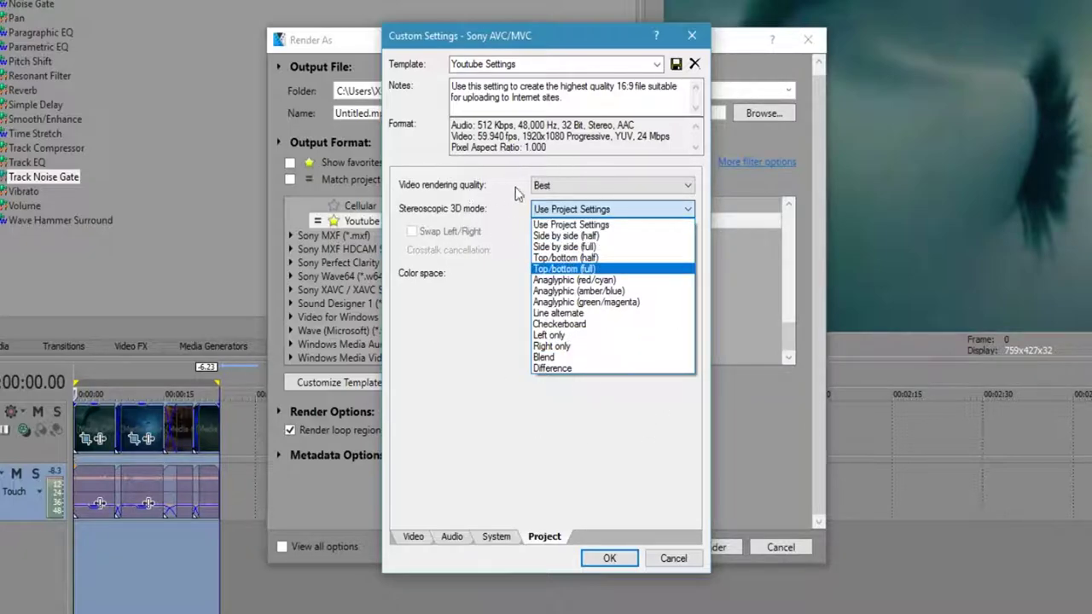
{"action": "left_click", "coordinate": [464, 251]}
{"action": "left_click", "coordinate": [579, 278]}
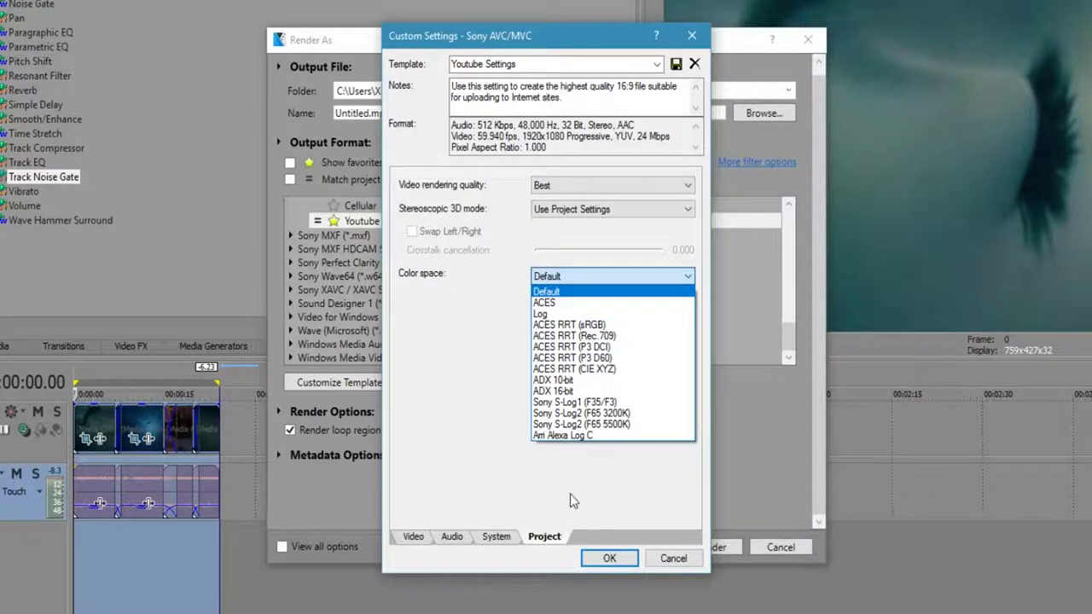
{"action": "left_click", "coordinate": [570, 495]}
{"action": "left_click", "coordinate": [532, 66]}
{"action": "left_click", "coordinate": [532, 66]}
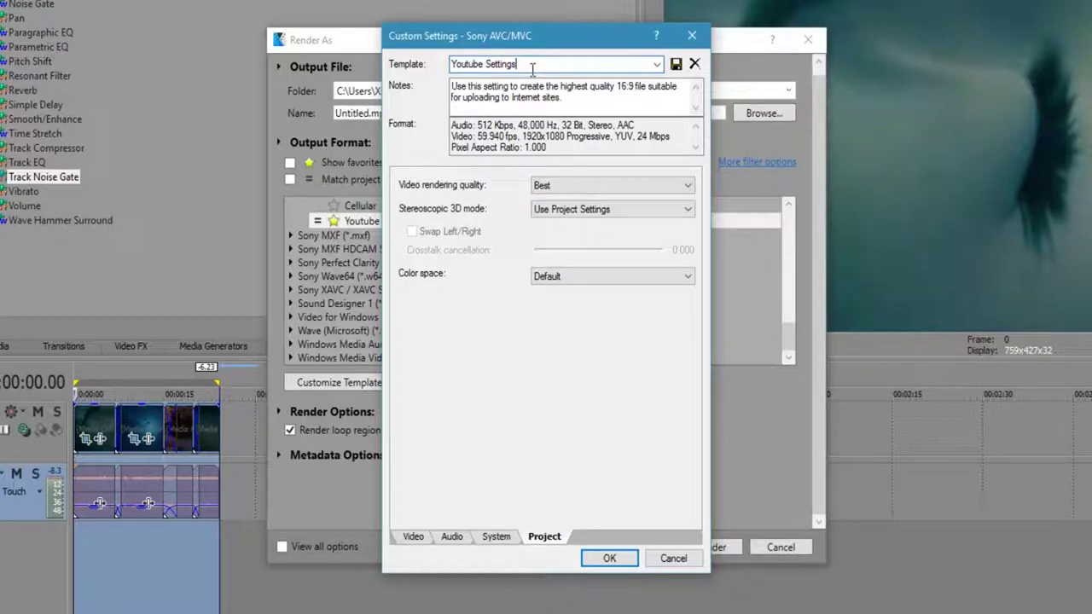
{"action": "type", "text": "321412312312"}
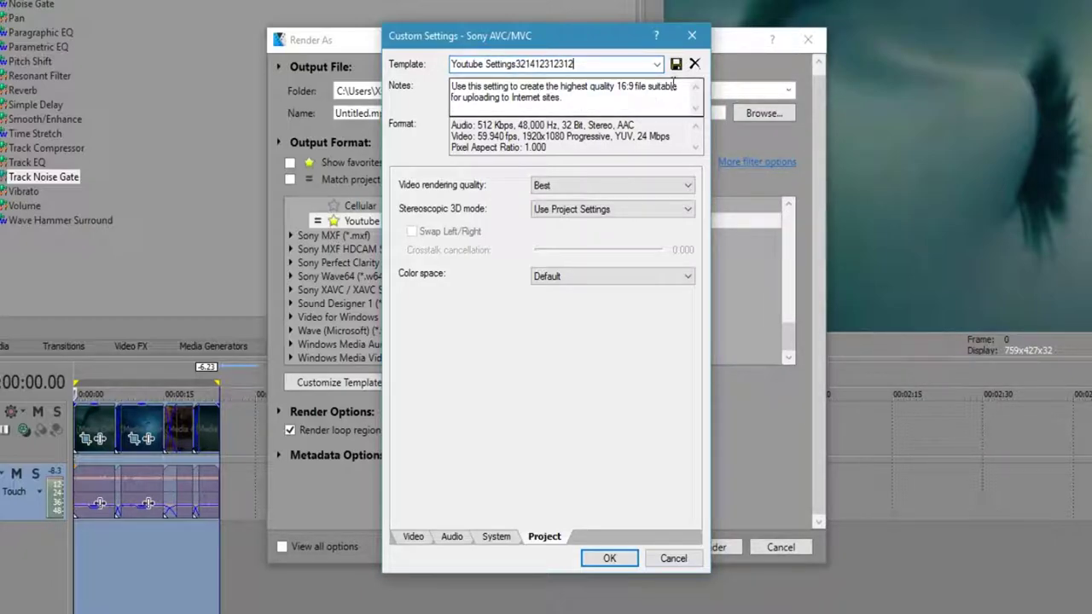
{"action": "left_click", "coordinate": [673, 559]}
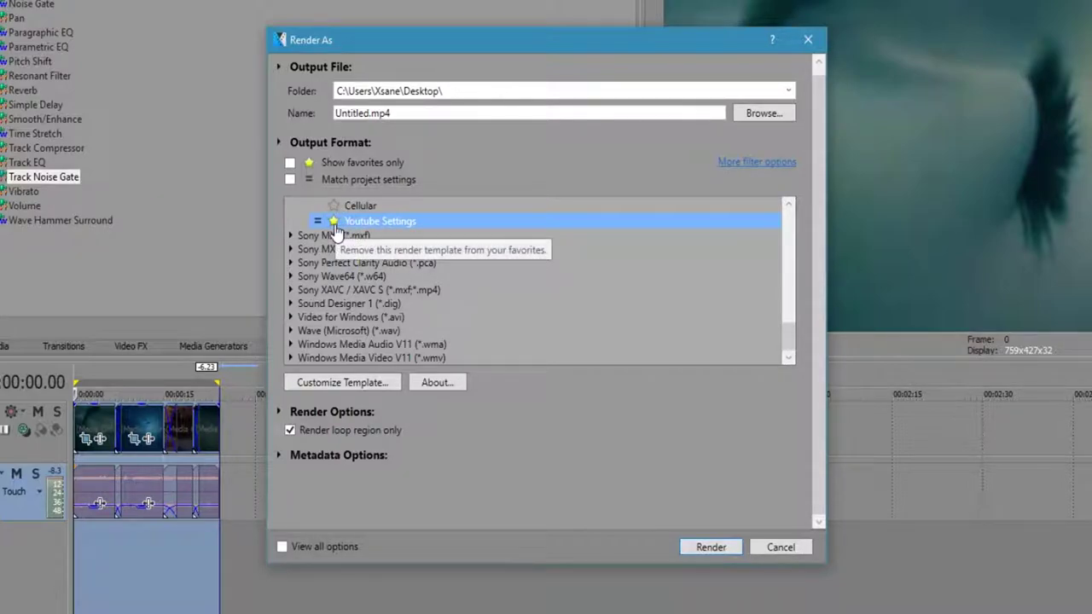
Step: Render a second MP4 named 'fuc' with the favourite Youtube Settings template, then open Project Properties
{"action": "left_click", "coordinate": [290, 163]}
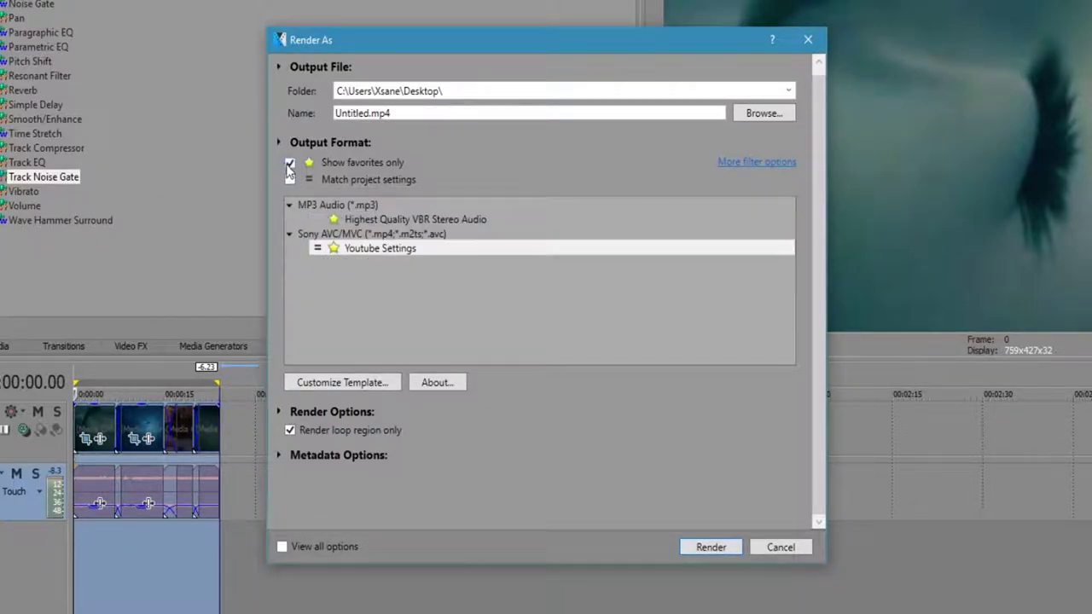
{"action": "left_click", "coordinate": [357, 249]}
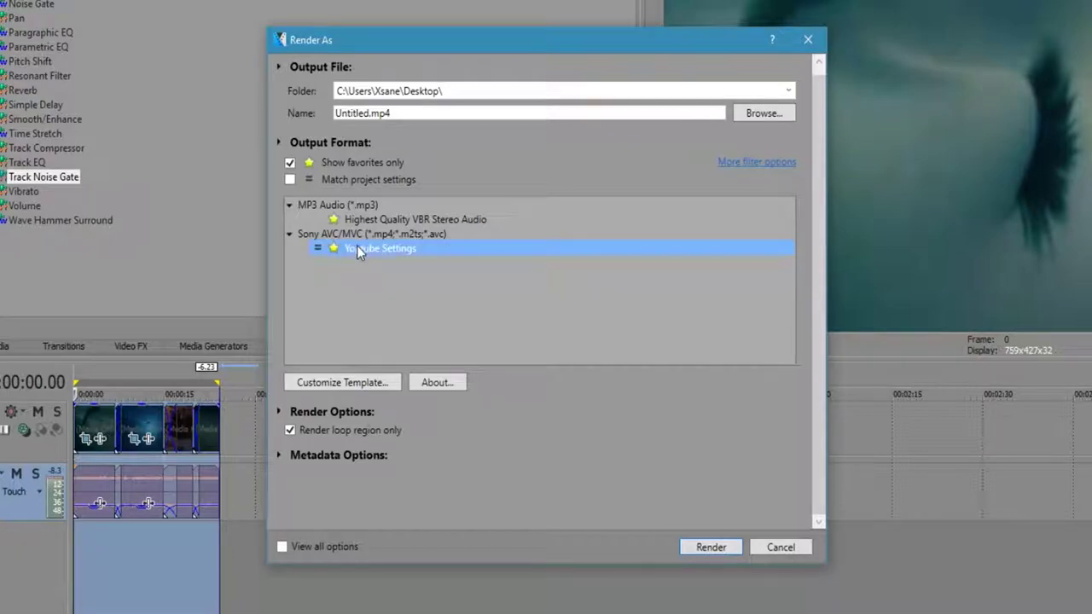
{"action": "left_click", "coordinate": [466, 112]}
{"action": "double_click", "coordinate": [465, 113]}
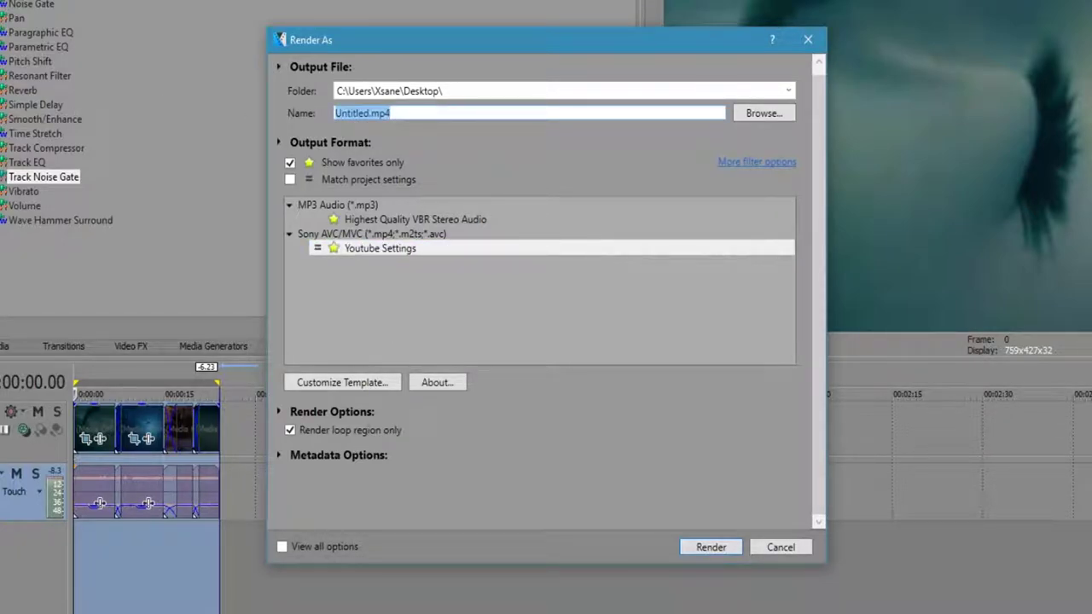
{"action": "type", "text": "fuc"}
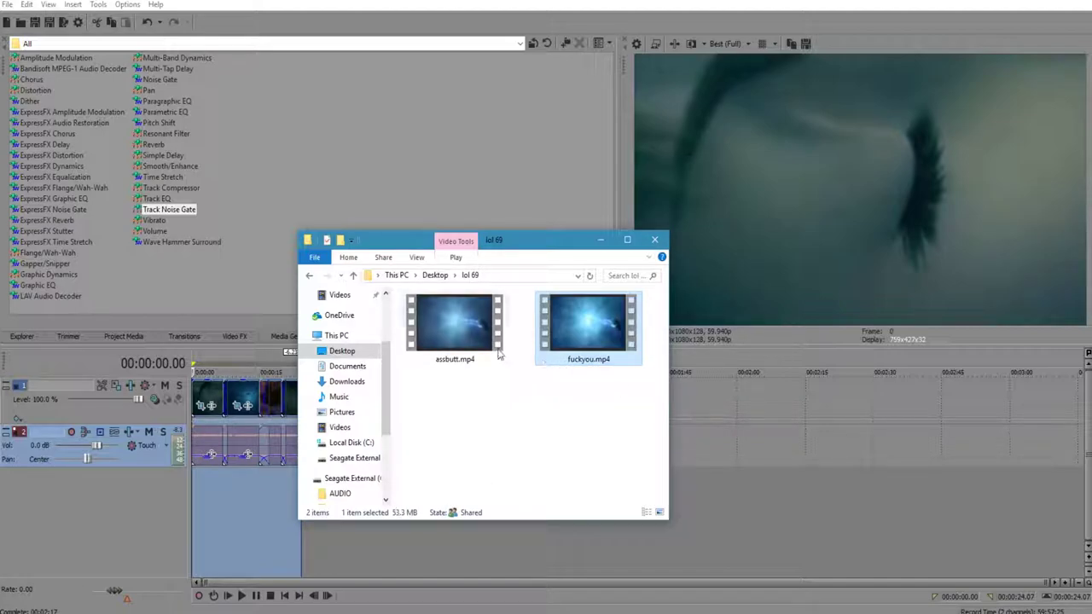
{"action": "left_click", "coordinate": [489, 343]}
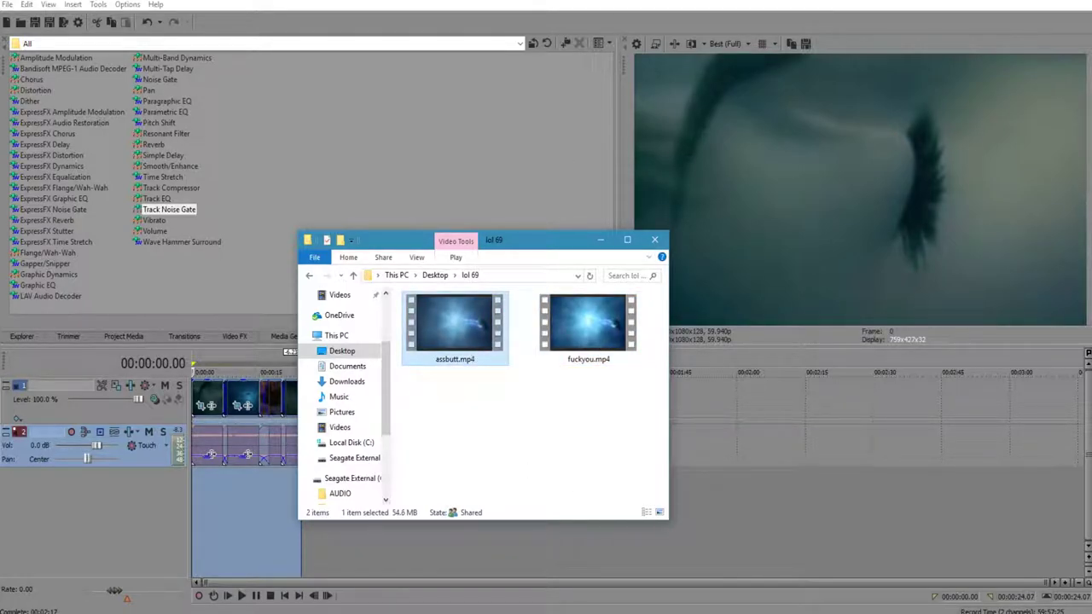
{"action": "left_click", "coordinate": [635, 43]}
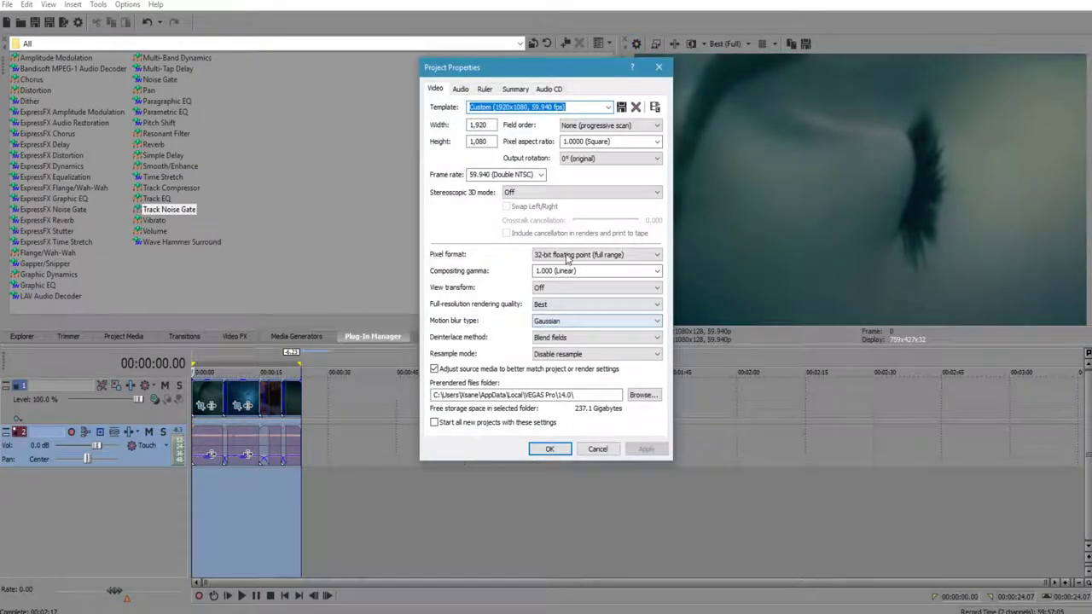
Step: Check the Pixel format list, leaving 32-bit floating point (full range), and return to the lol 69 folder
{"action": "left_click", "coordinate": [570, 254]}
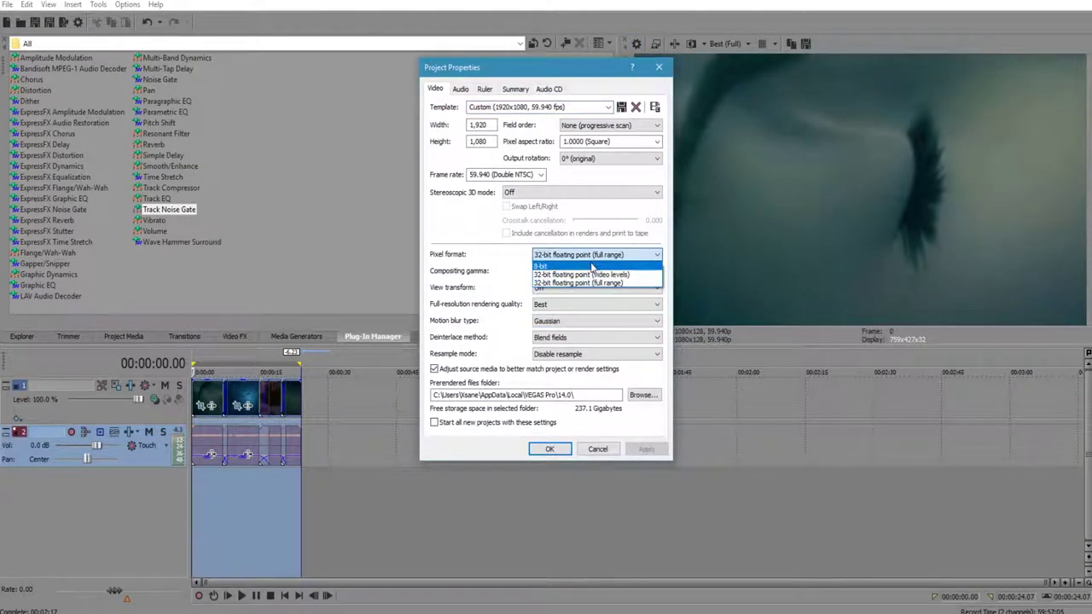
{"action": "left_click", "coordinate": [501, 271]}
{"action": "key", "text": "alt+Tab"}
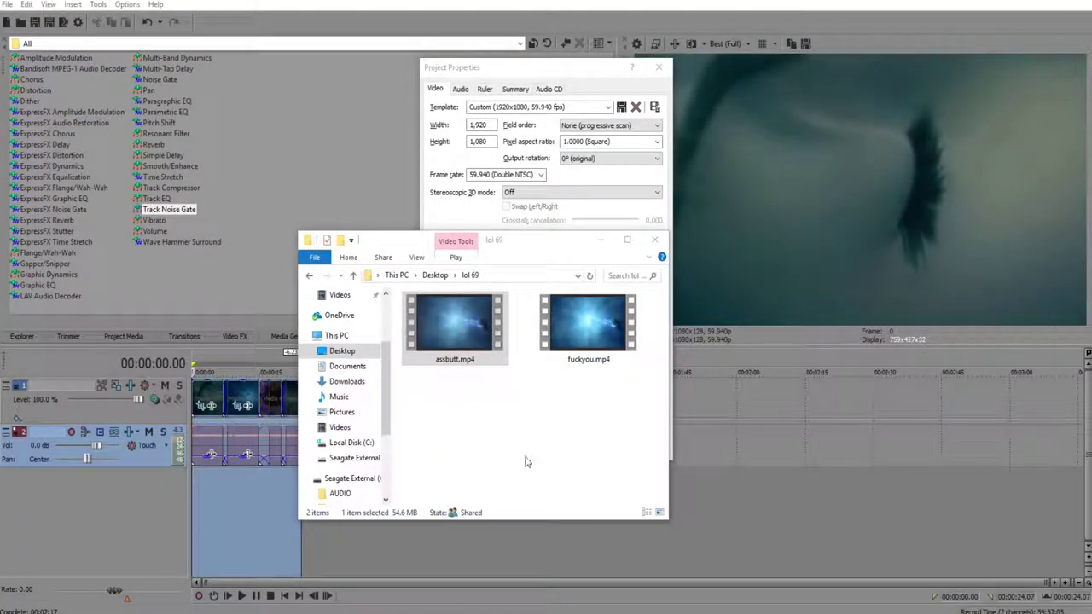
{"action": "left_click", "coordinate": [484, 343]}
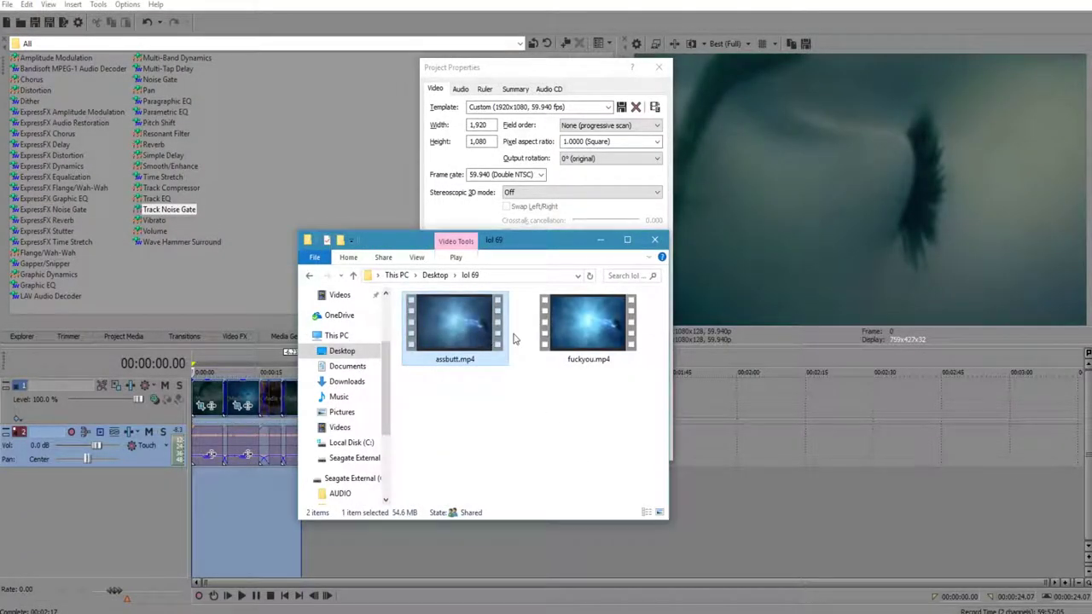
{"action": "left_click", "coordinate": [613, 322]}
{"action": "left_click_drag", "start_coordinate": [618, 440], "coordinate": [405, 295]}
{"action": "right_click", "coordinate": [449, 362]}
{"action": "left_click", "coordinate": [442, 316]}
{"action": "right_click", "coordinate": [443, 316]}
{"action": "left_click", "coordinate": [482, 607]}
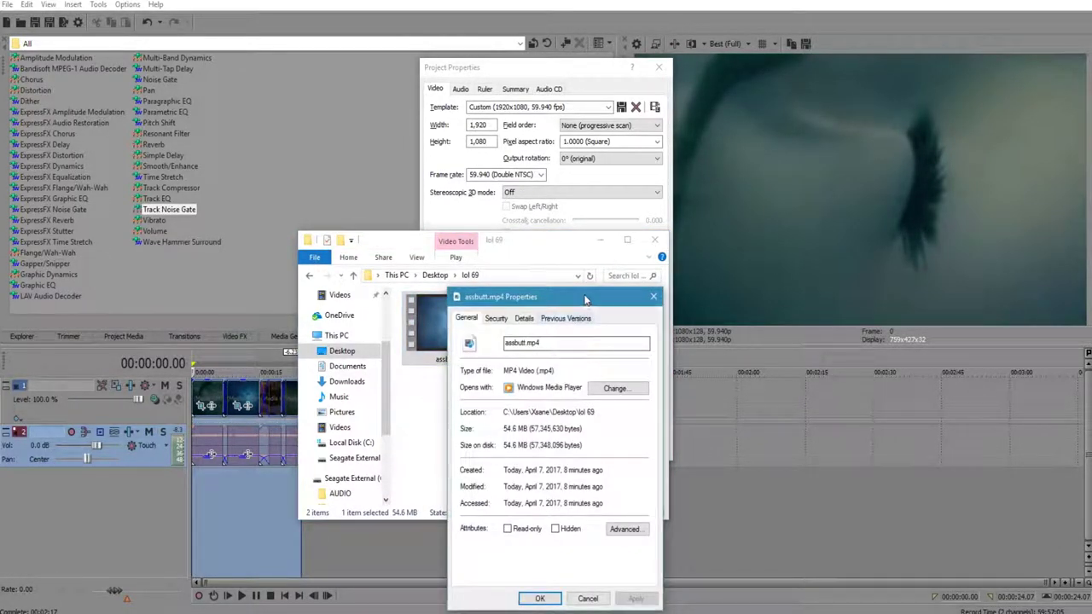
{"action": "left_click_drag", "start_coordinate": [546, 290], "coordinate": [288, 217]}
{"action": "right_click", "coordinate": [597, 320]}
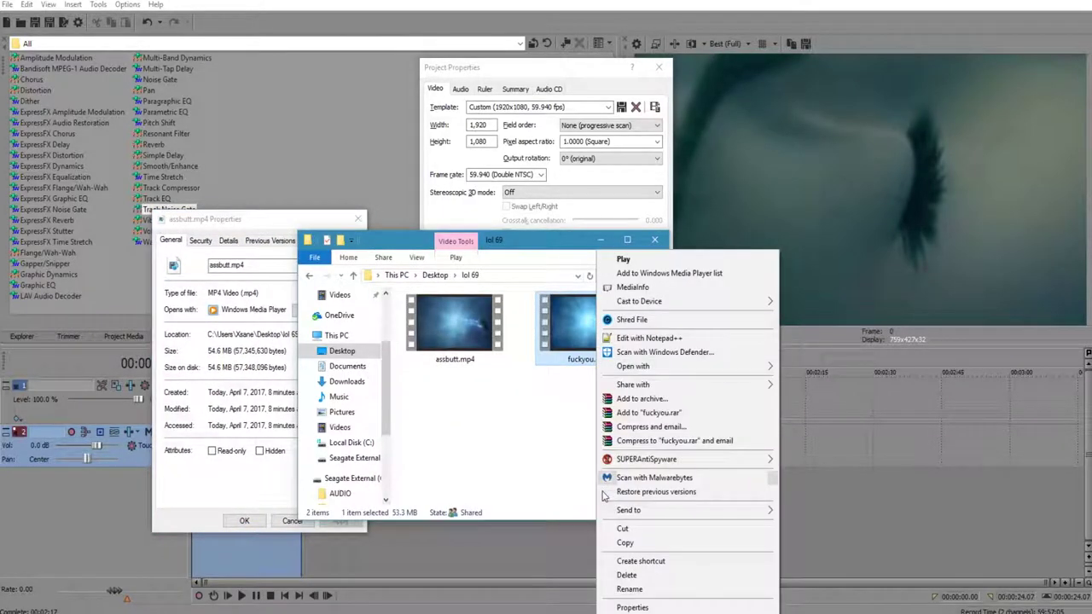
{"action": "left_click", "coordinate": [633, 607]}
{"action": "left_click_drag", "start_coordinate": [306, 225], "coordinate": [485, 237]}
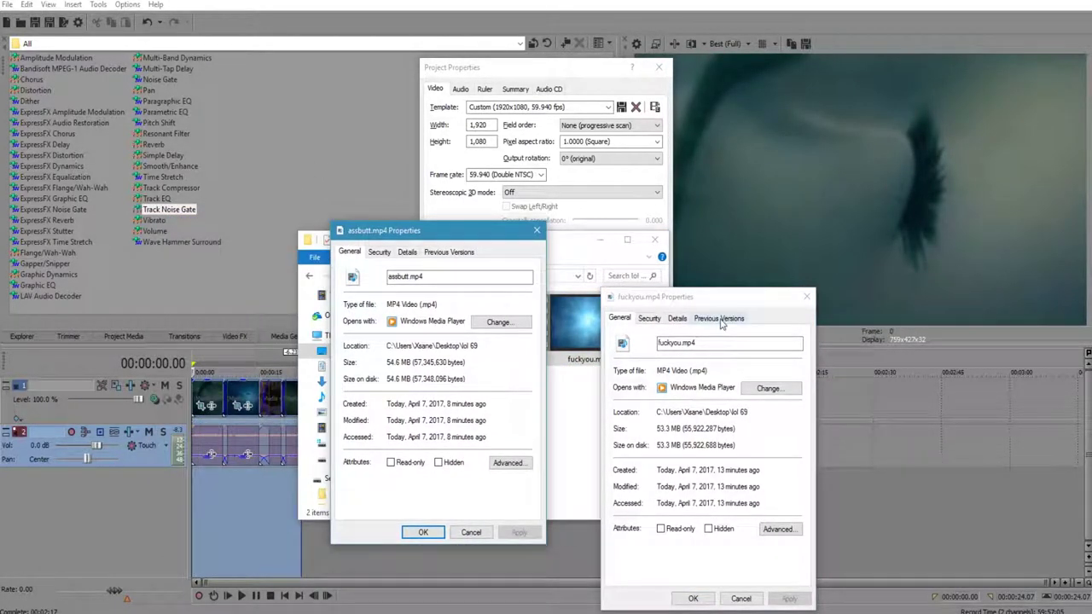
{"action": "left_click_drag", "start_coordinate": [728, 302], "coordinate": [674, 236]}
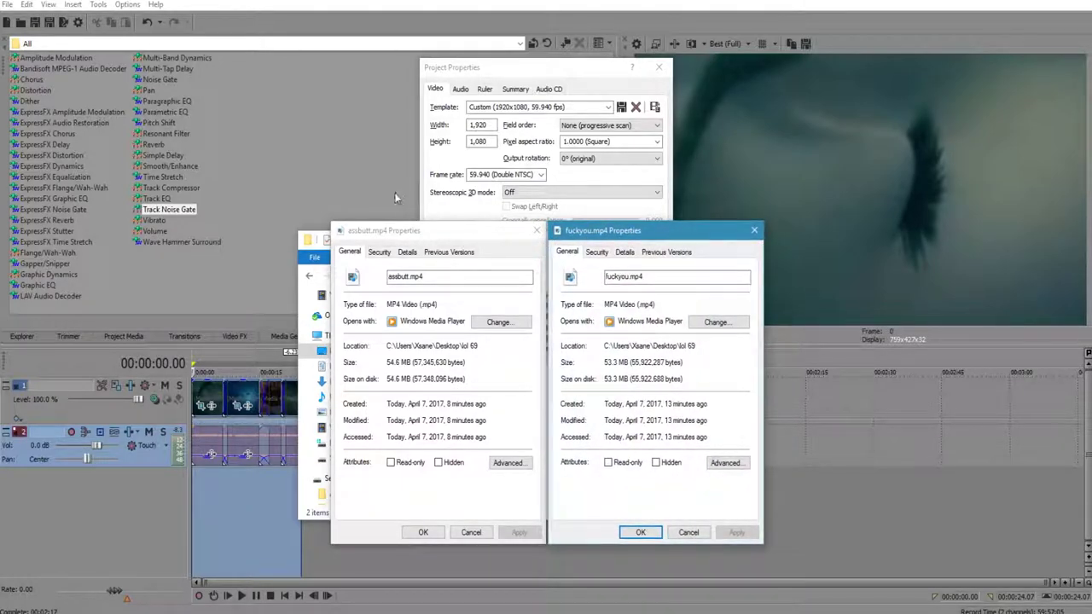
{"action": "left_click", "coordinate": [416, 252]}
{"action": "left_click", "coordinate": [627, 252]}
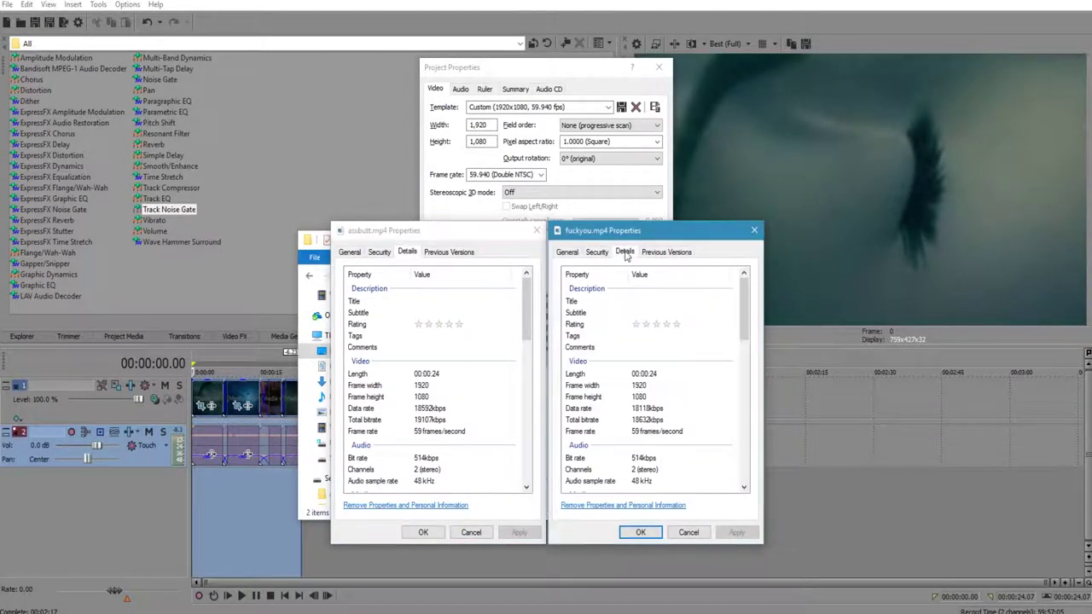
{"action": "left_click", "coordinate": [427, 376]}
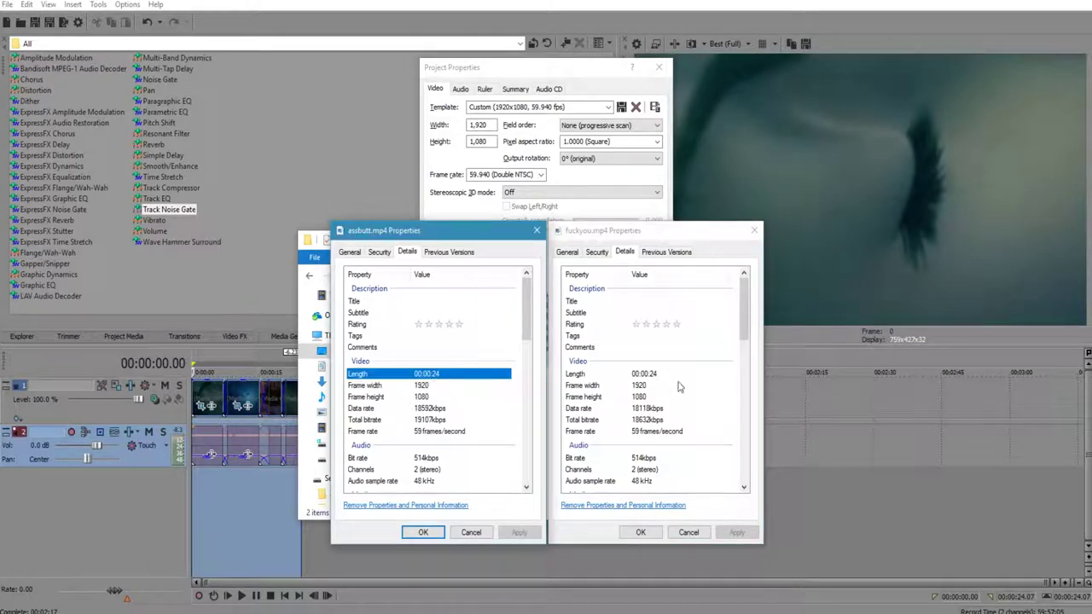
{"action": "left_click", "coordinate": [690, 374]}
{"action": "left_click", "coordinate": [417, 386]}
{"action": "left_click", "coordinate": [662, 398]}
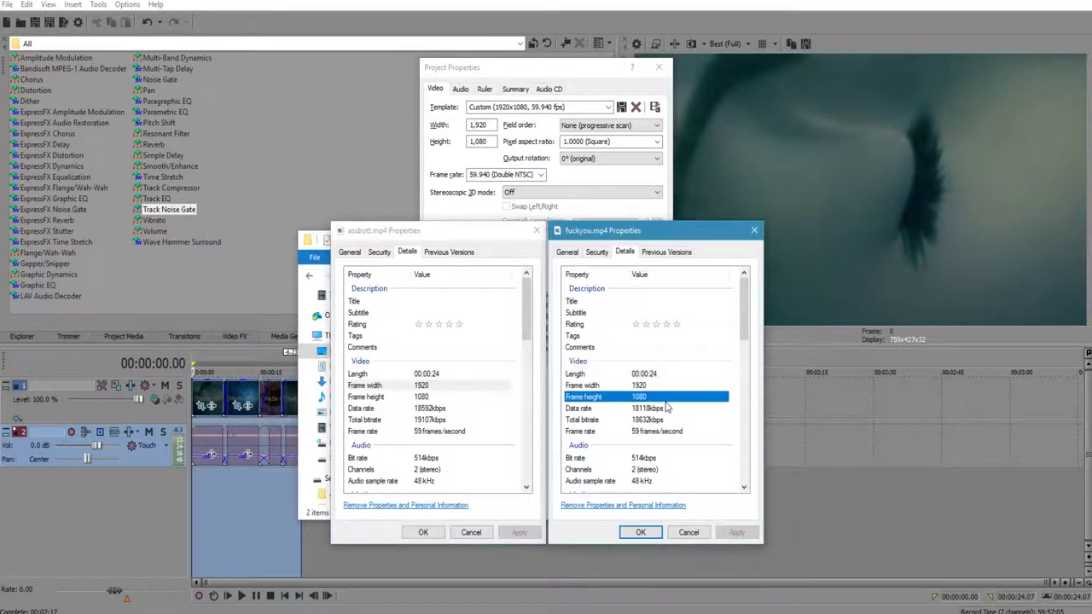
{"action": "left_click", "coordinate": [437, 410]}
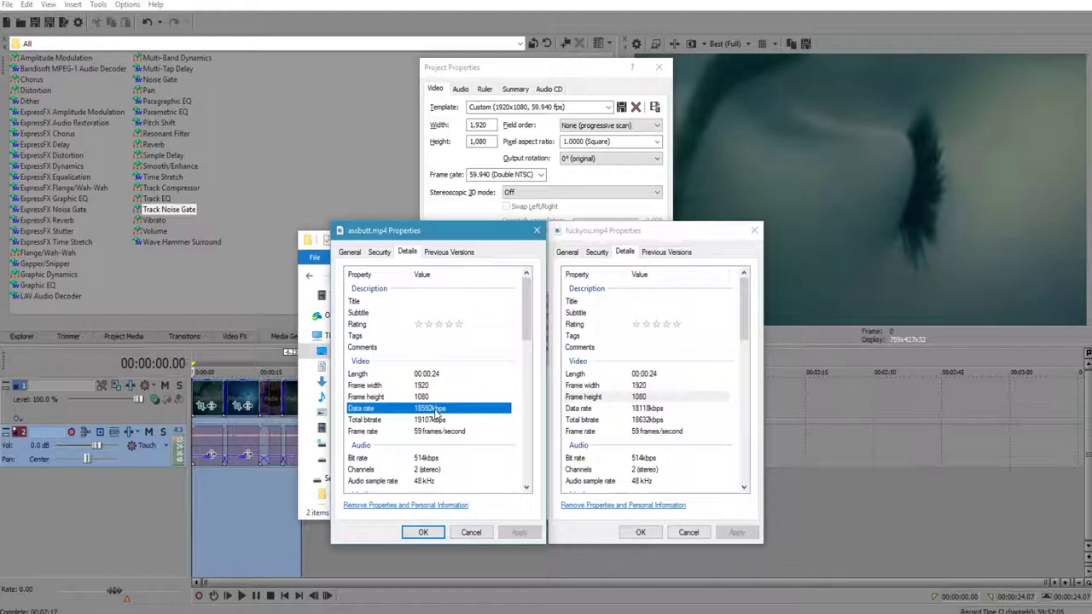
{"action": "left_click", "coordinate": [436, 432]}
{"action": "left_click", "coordinate": [682, 432]}
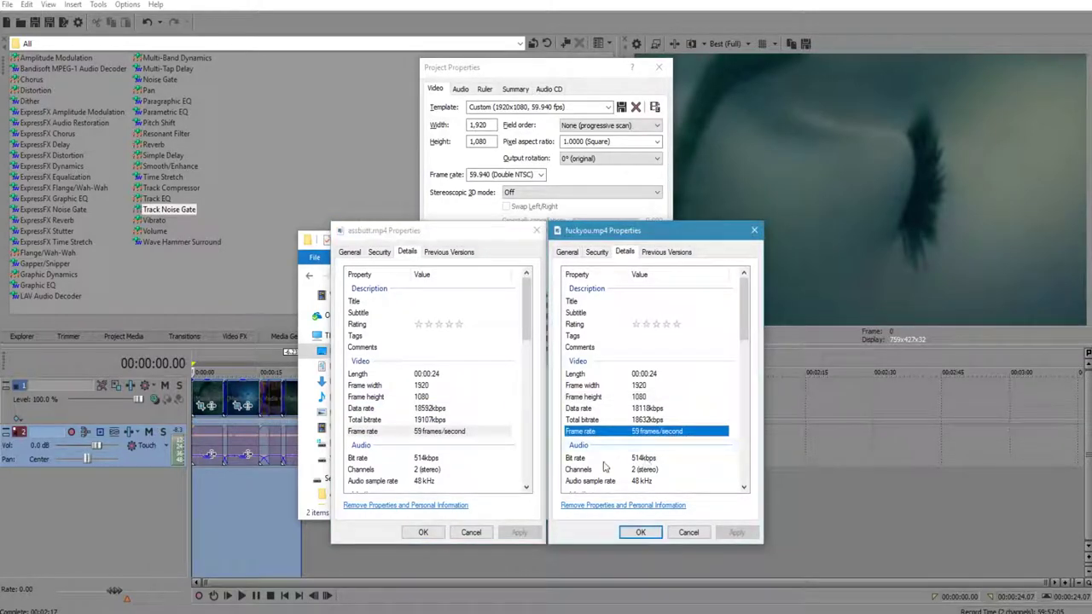
{"action": "left_click", "coordinate": [455, 461]}
{"action": "left_click", "coordinate": [663, 459]}
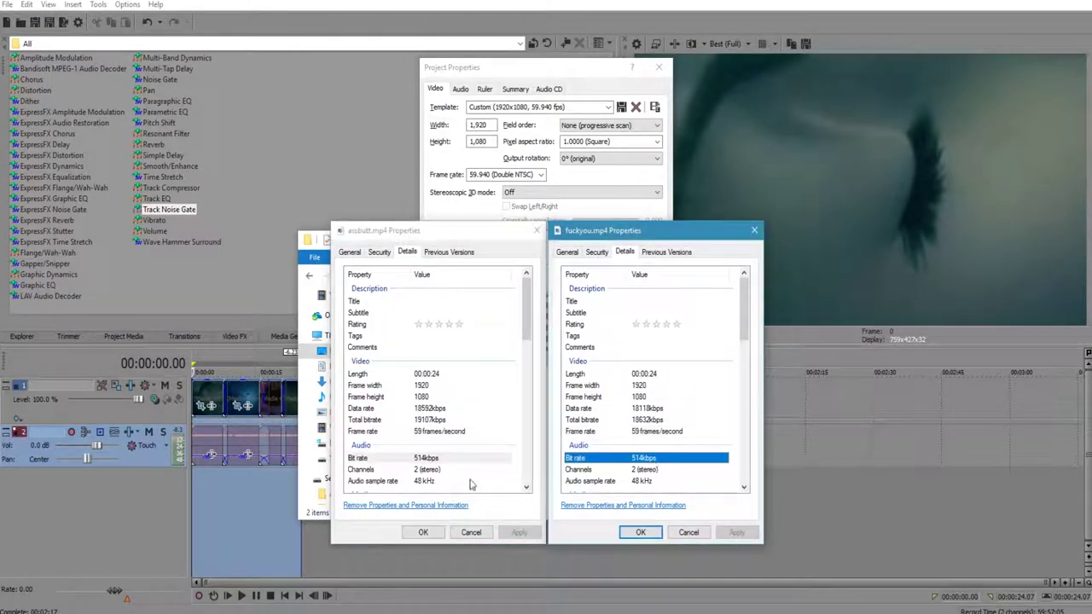
{"action": "left_click", "coordinate": [434, 470]}
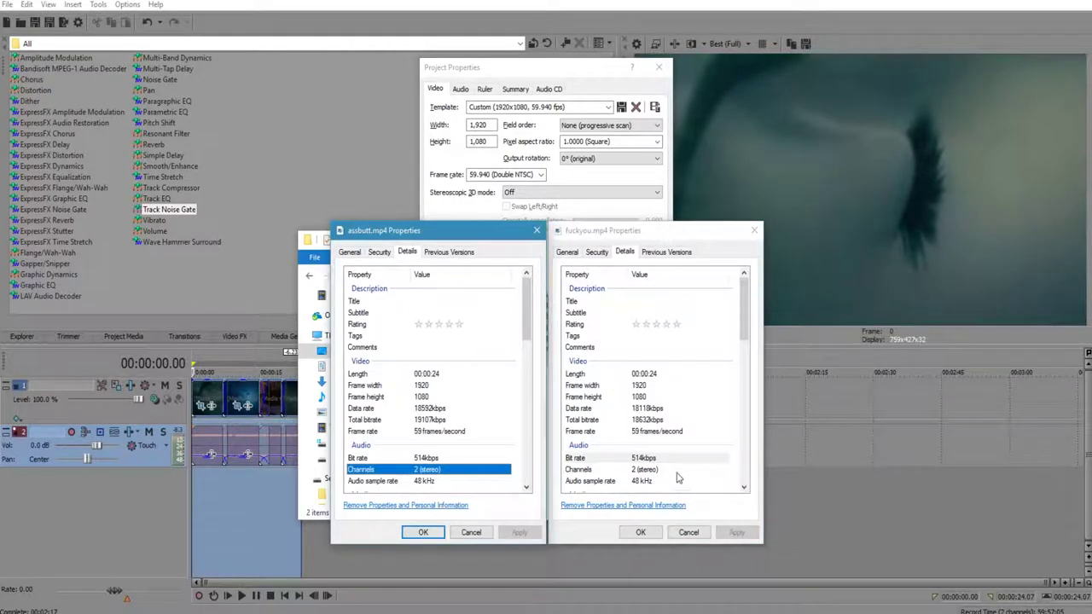
{"action": "left_click", "coordinate": [648, 471]}
{"action": "left_click", "coordinate": [425, 482]}
{"action": "left_click", "coordinate": [663, 482]}
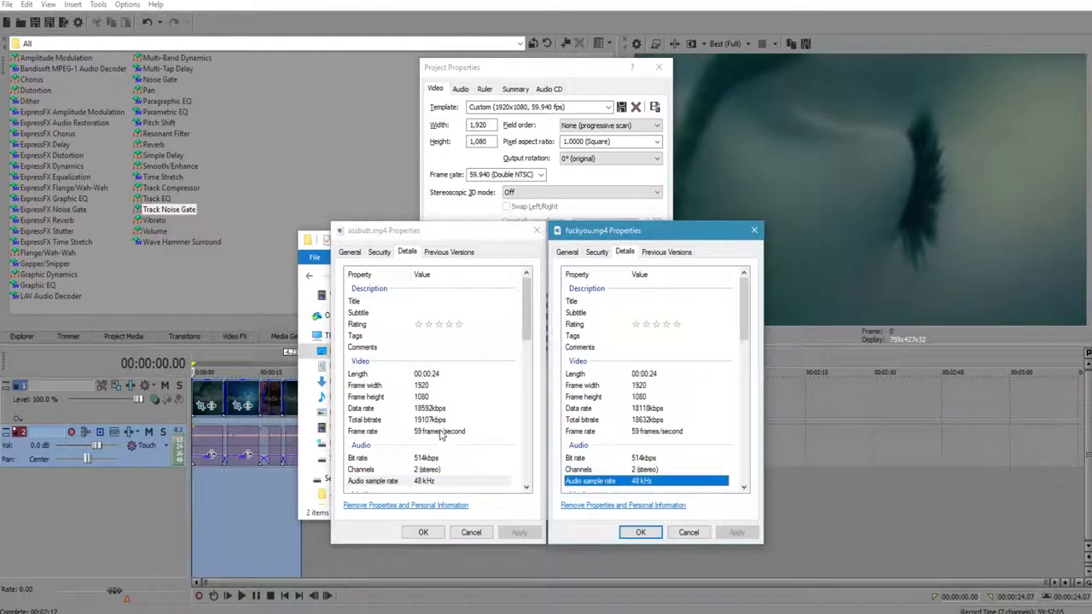
{"action": "scroll", "coordinate": [441, 436], "scroll_direction": "down", "scroll_amount": 10}
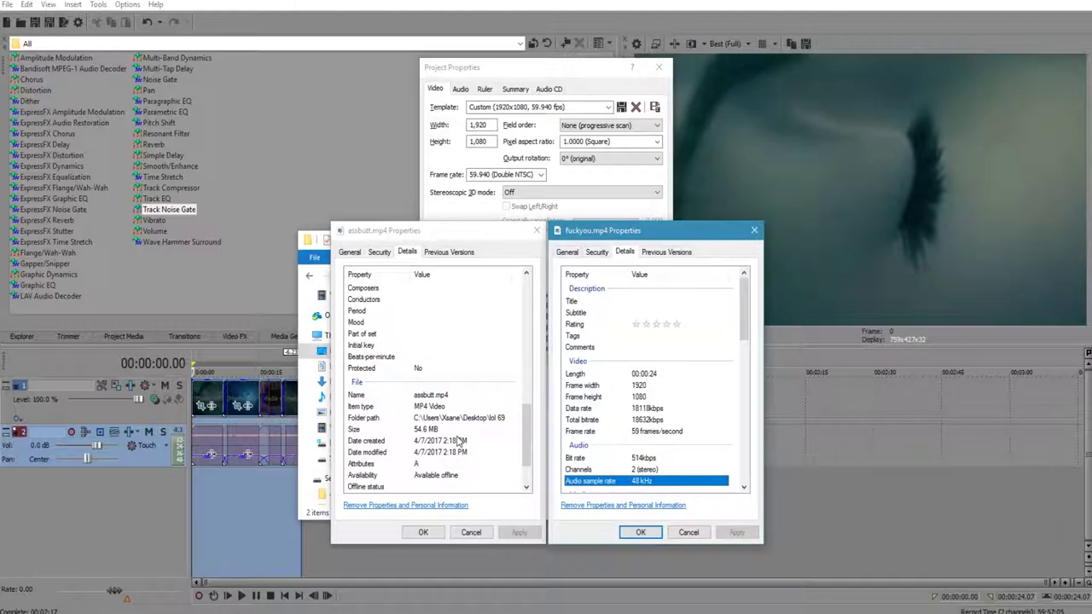
{"action": "scroll", "coordinate": [458, 435], "scroll_direction": "up", "scroll_amount": 10}
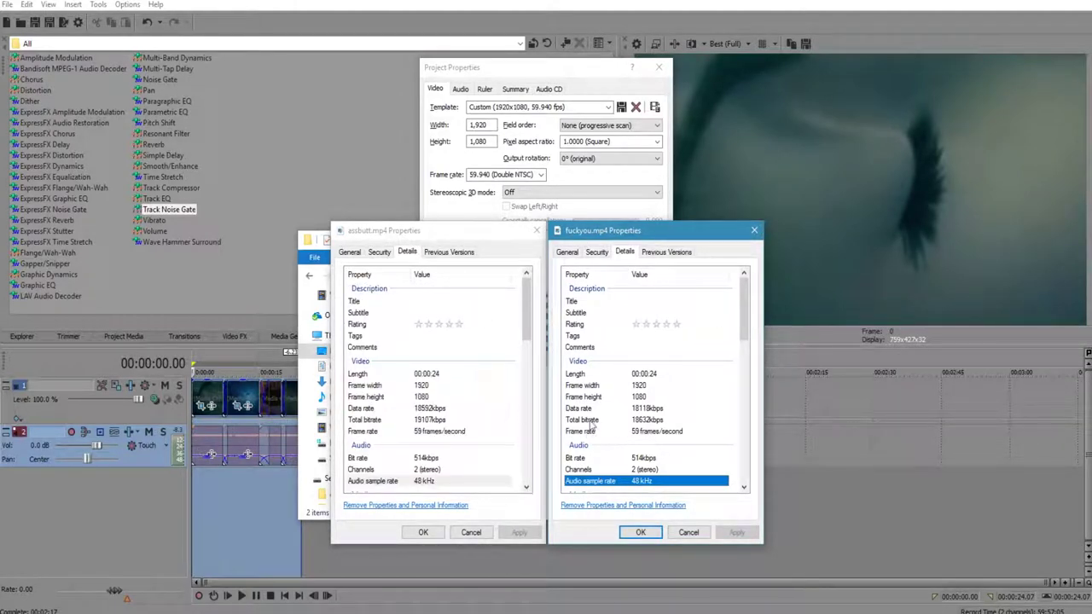
{"action": "left_click", "coordinate": [686, 532]}
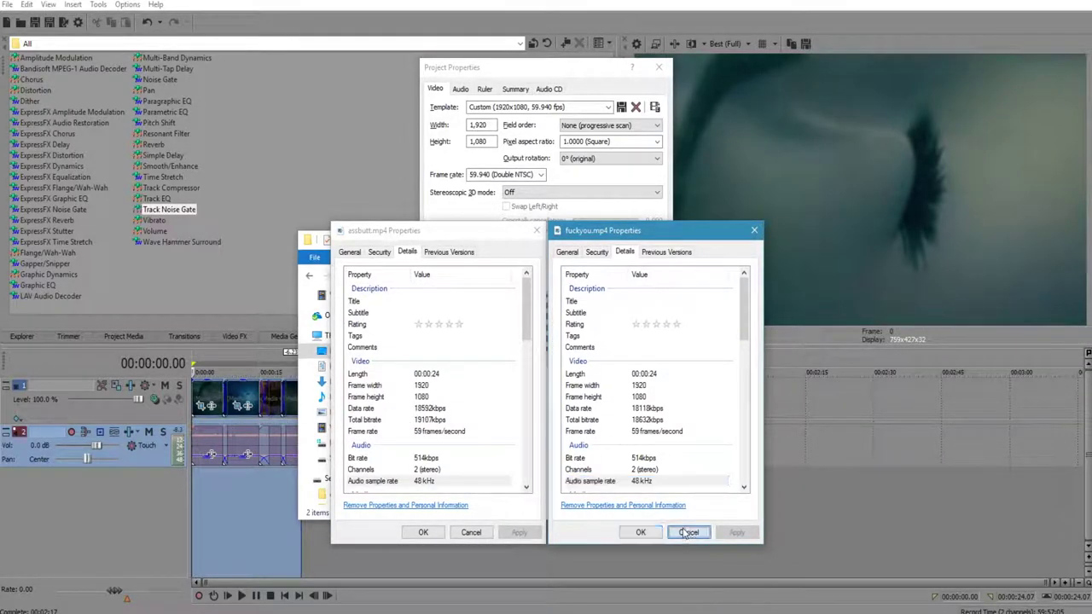
{"action": "left_click", "coordinate": [471, 533]}
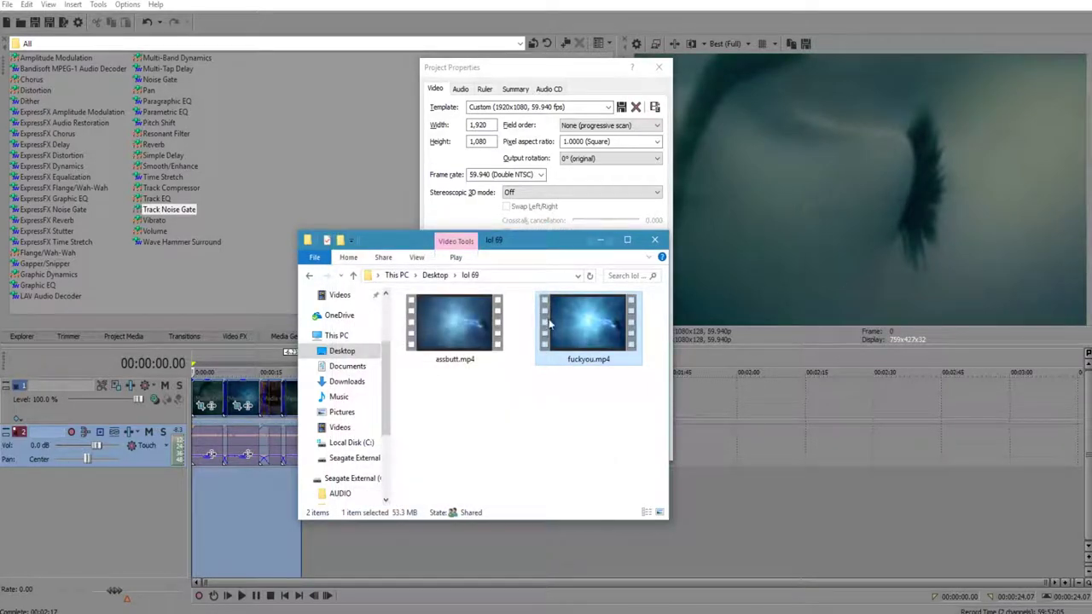
{"action": "left_click", "coordinate": [463, 331]}
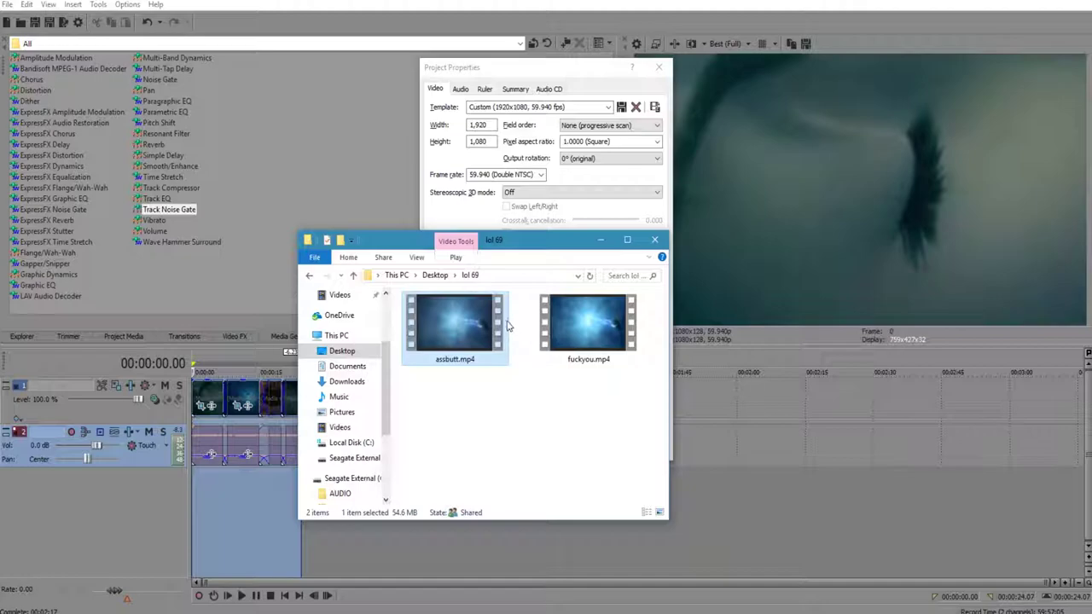
{"action": "left_click", "coordinate": [595, 433]}
{"action": "left_click", "coordinate": [586, 339]}
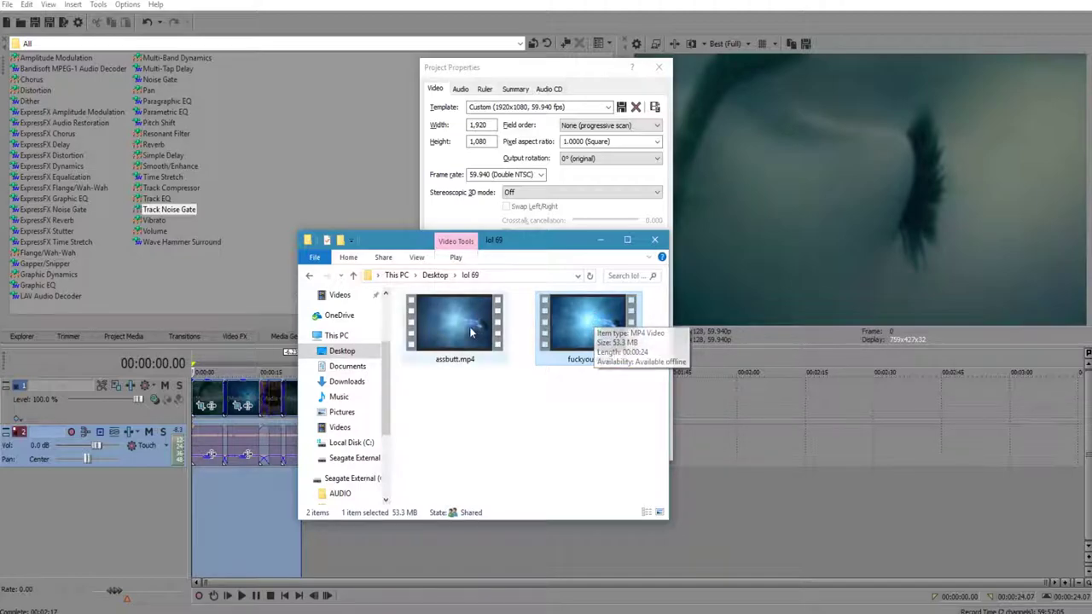
{"action": "left_click", "coordinate": [420, 299]}
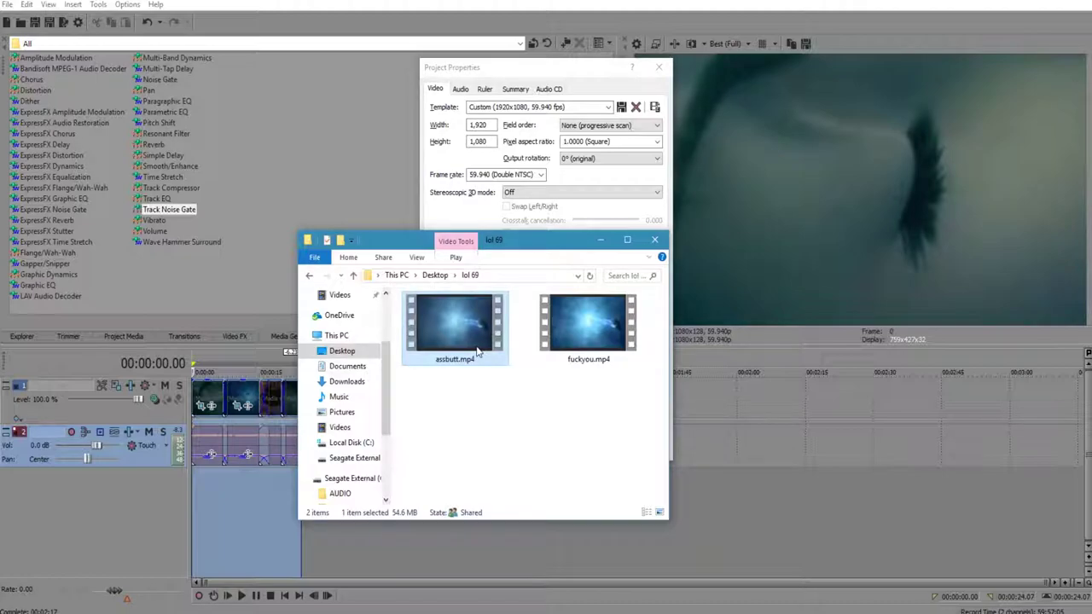
{"action": "left_click", "coordinate": [645, 219]}
Step: Set the project pixel format to 32-bit floating point (video levels)
{"action": "left_click", "coordinate": [591, 255]}
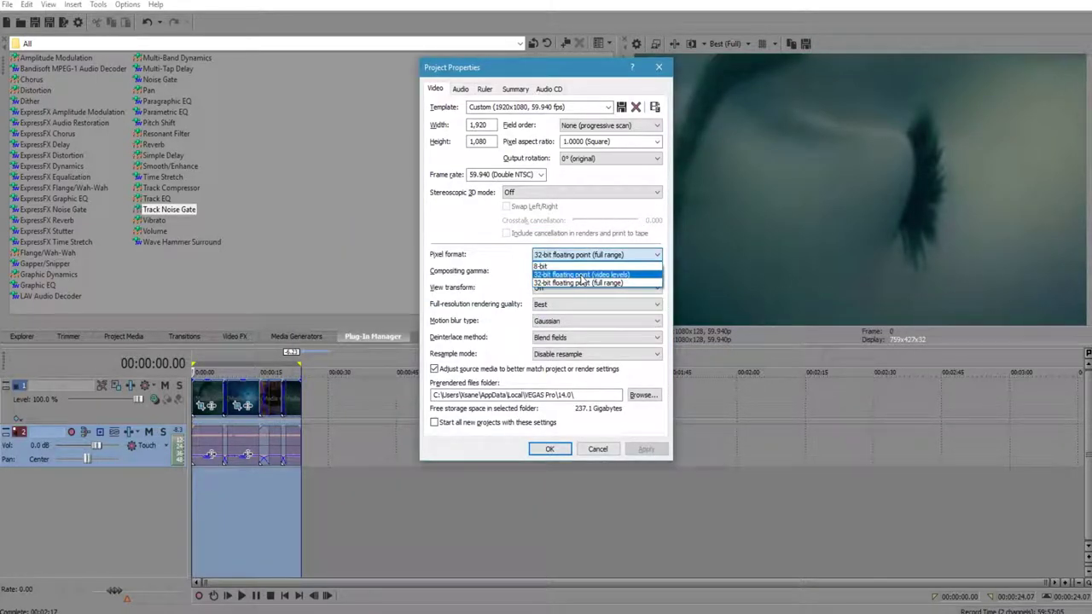
{"action": "left_click", "coordinate": [580, 274]}
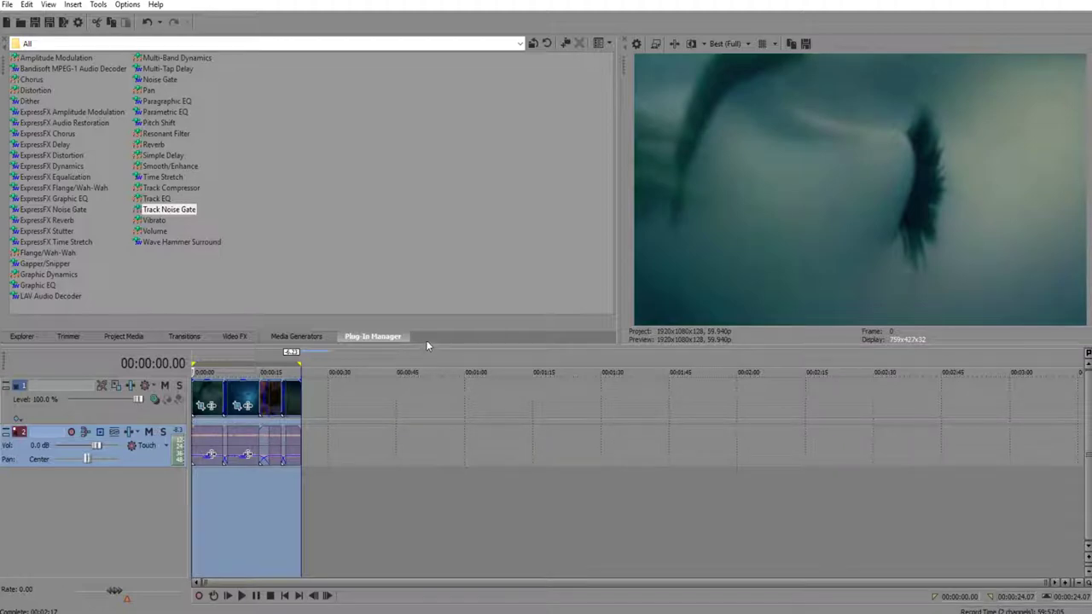
{"action": "key", "text": "alt+Tab"}
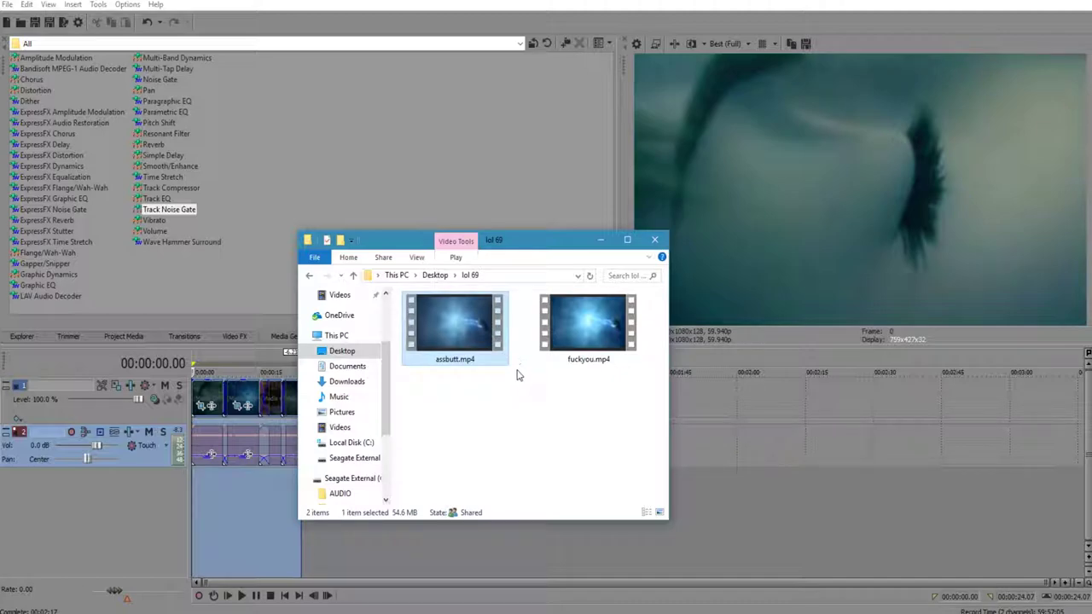
Step: Select both rendered MP4 files in the lol 69 folder and bring Vegas back to the front
{"action": "left_click", "coordinate": [600, 357]}
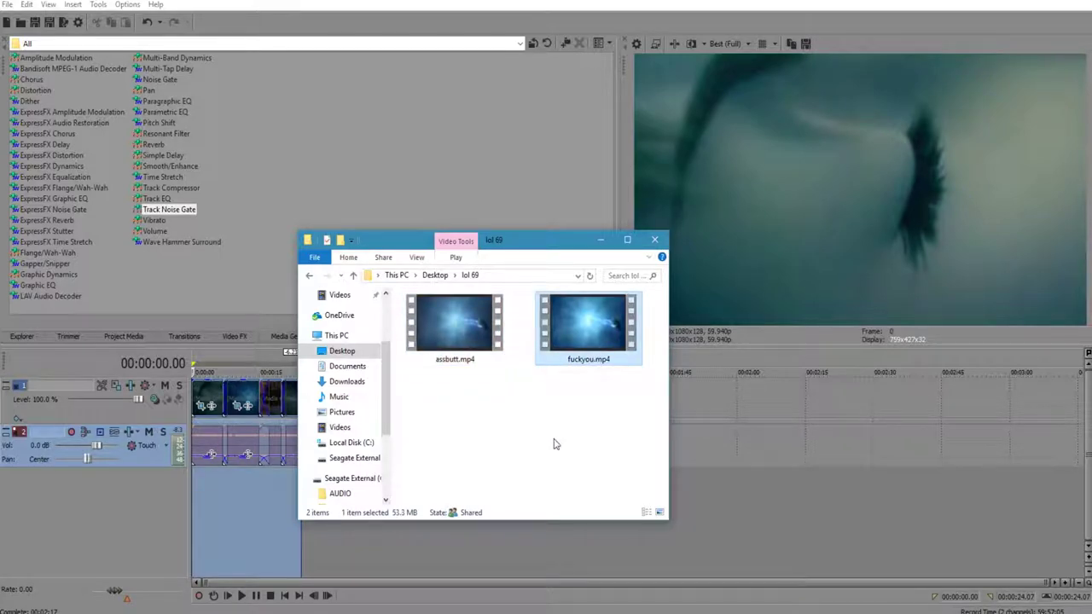
{"action": "left_click_drag", "start_coordinate": [585, 440], "coordinate": [460, 336]}
{"action": "left_click_drag", "start_coordinate": [585, 402], "coordinate": [432, 320]}
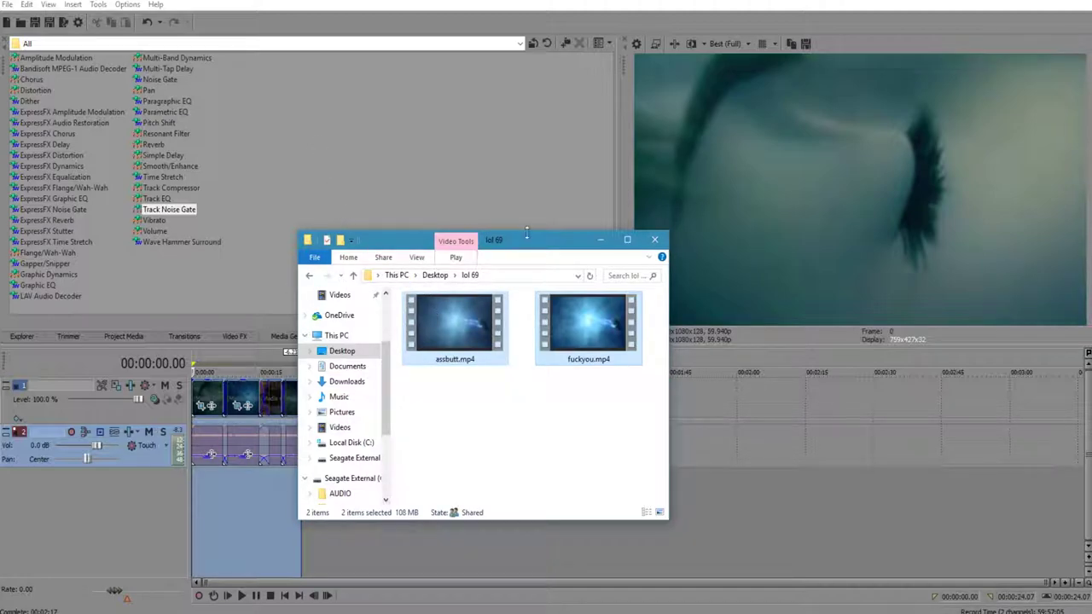
{"action": "left_click", "coordinate": [542, 202]}
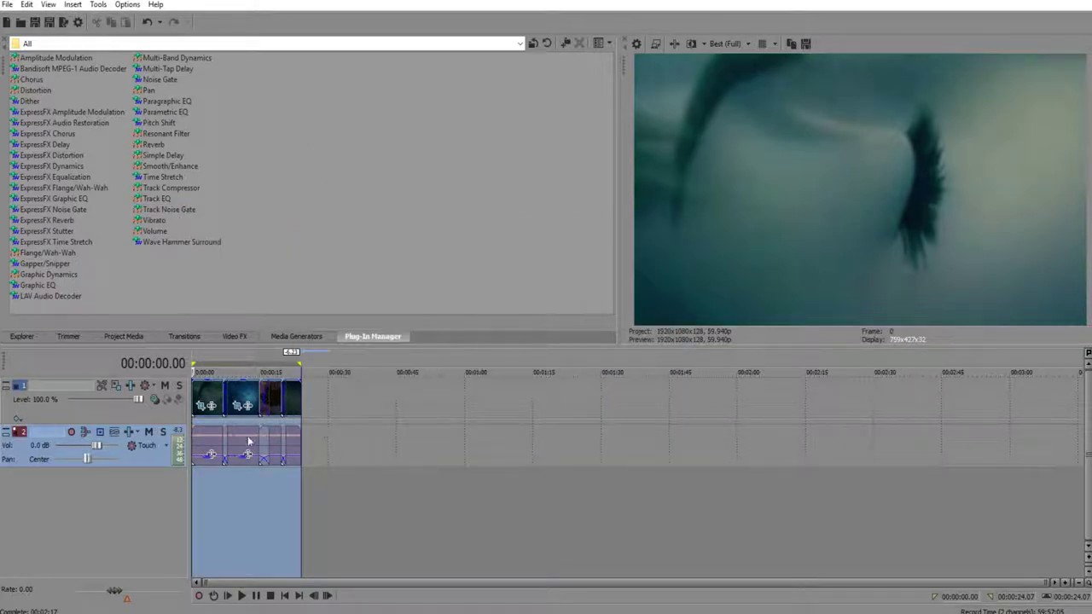
Step: Paste copies of the clip group at 0:42, 1:28 and 2:00 on the timeline
{"action": "left_click", "coordinate": [202, 393]}
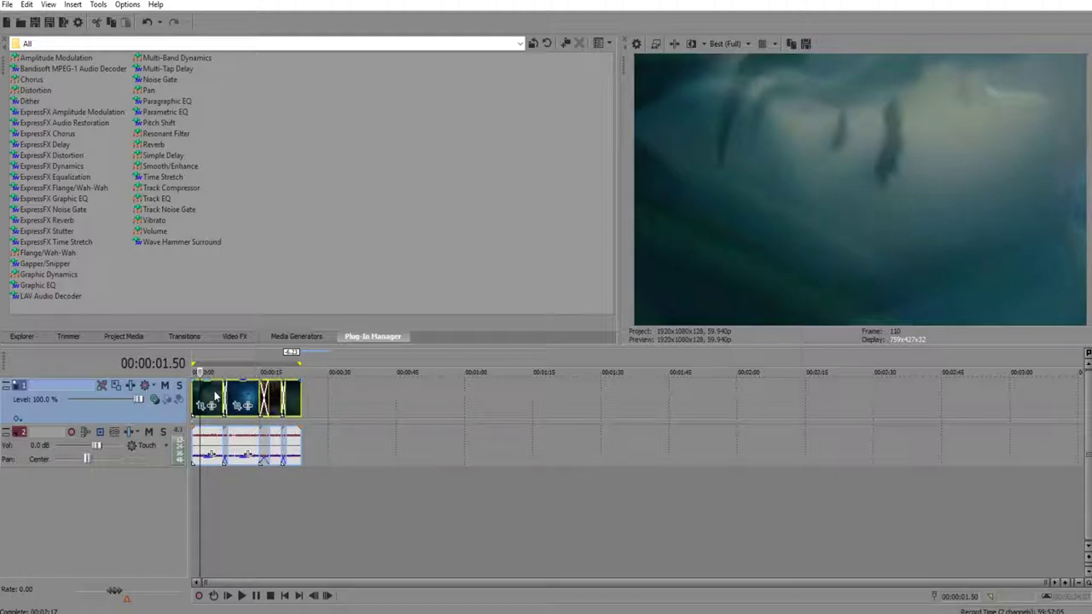
{"action": "key", "text": "ctrl+v"}
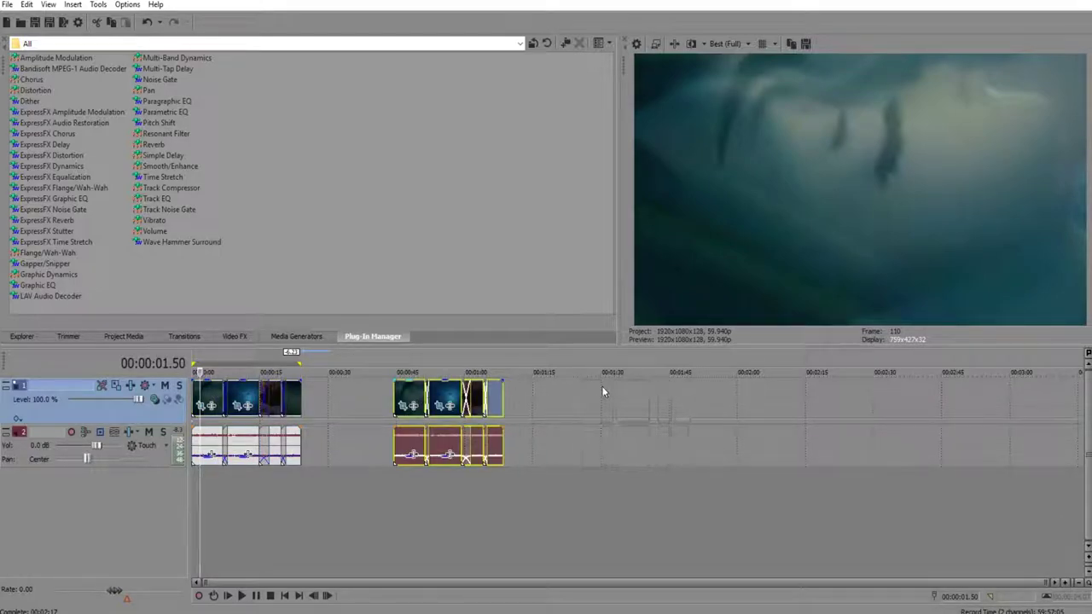
{"action": "key", "text": "ctrl+v"}
{"action": "key", "text": "ctrl+v"}
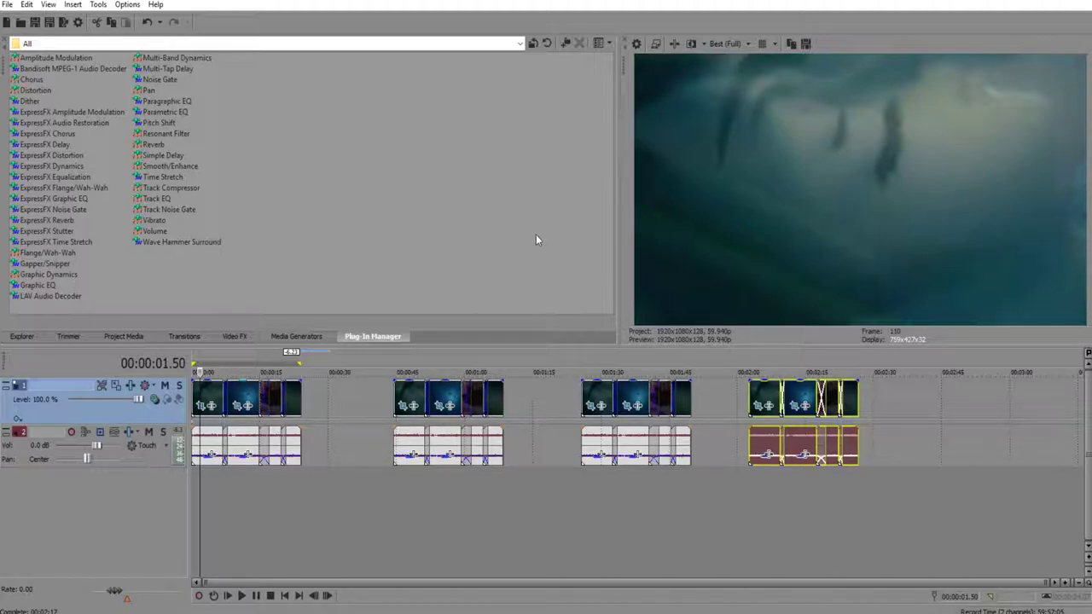
{"action": "left_click", "coordinate": [8, 4]}
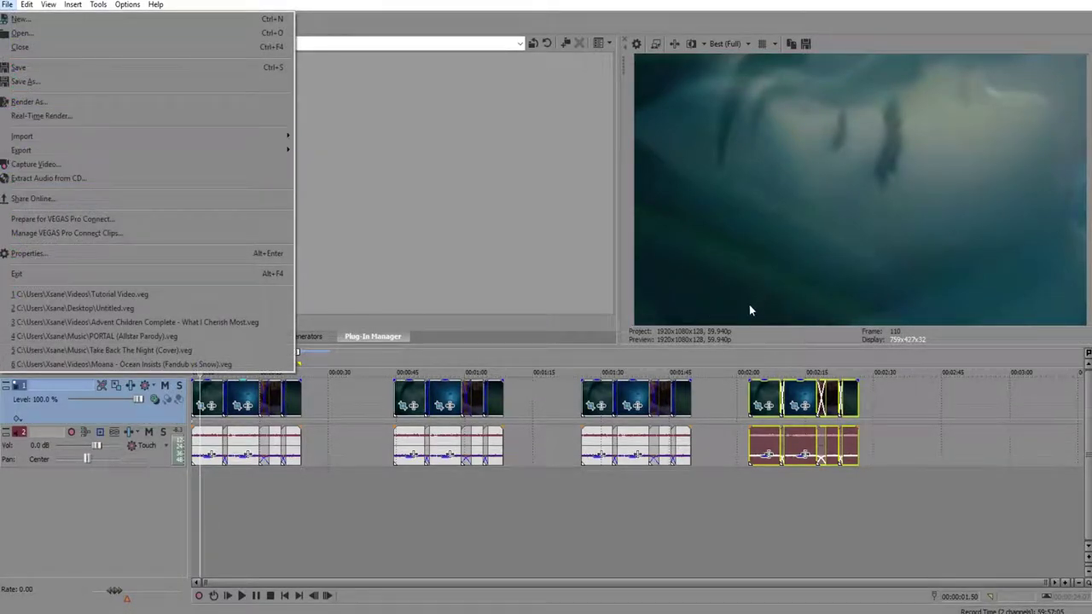
{"action": "left_click", "coordinate": [572, 322]}
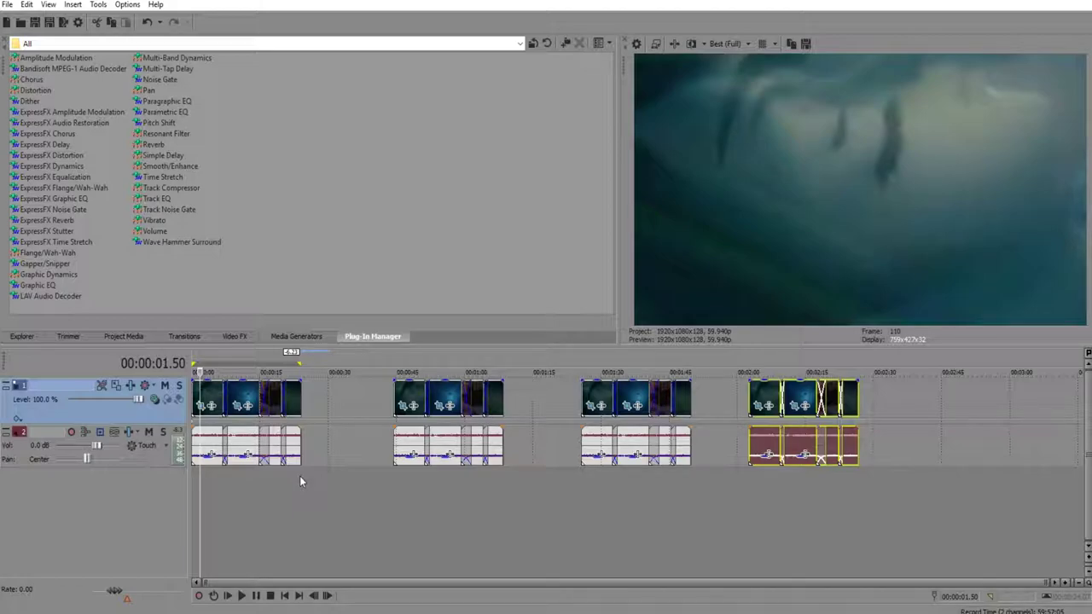
{"action": "left_click_drag", "start_coordinate": [299, 482], "coordinate": [193, 478]}
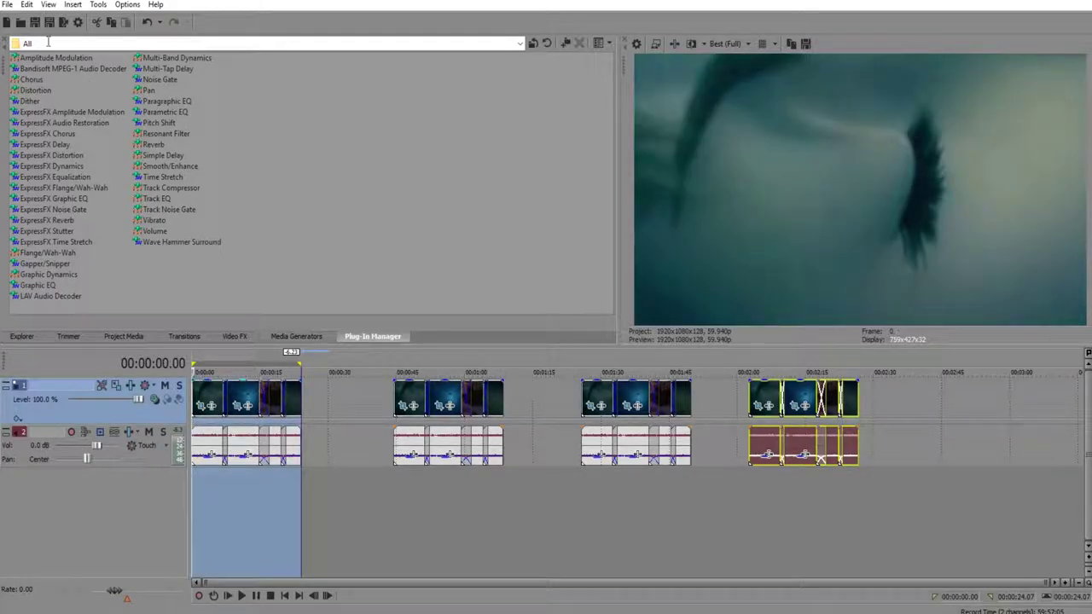
{"action": "left_click", "coordinate": [324, 459]}
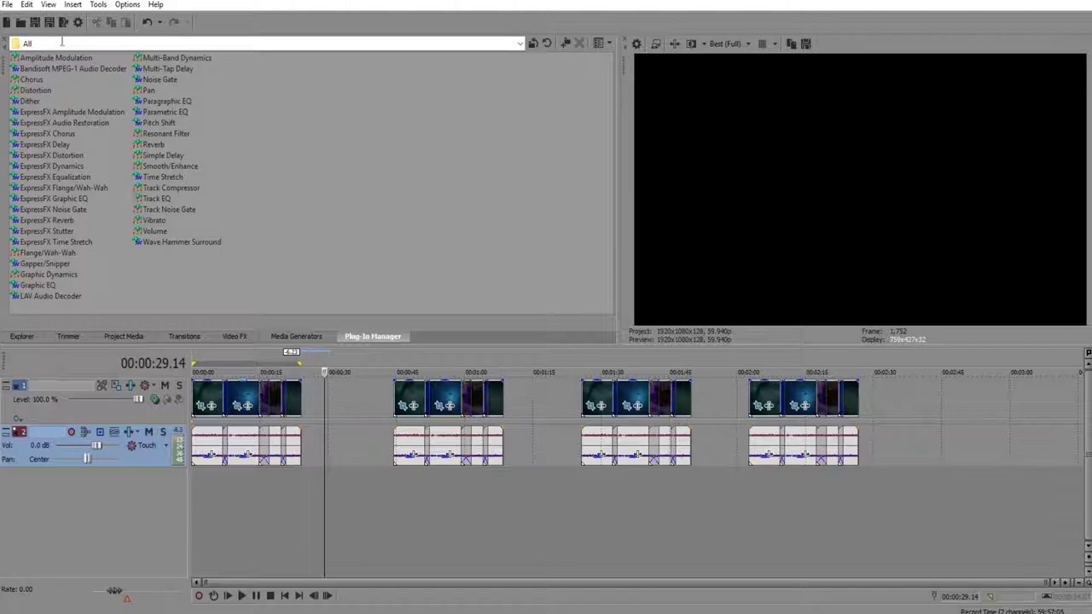
{"action": "left_click", "coordinate": [11, 5]}
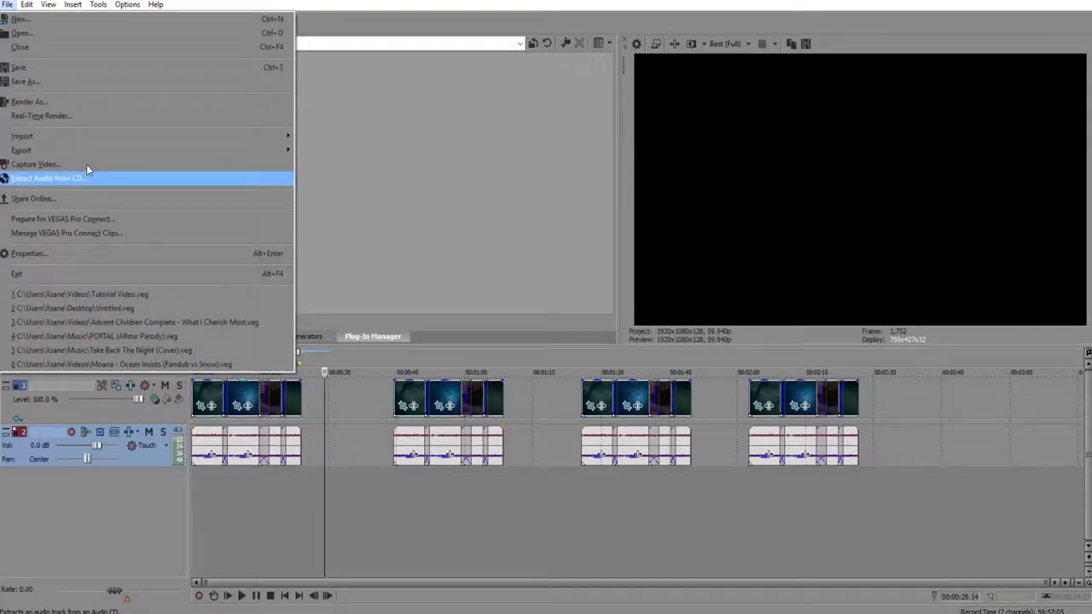
{"action": "left_click", "coordinate": [97, 102]}
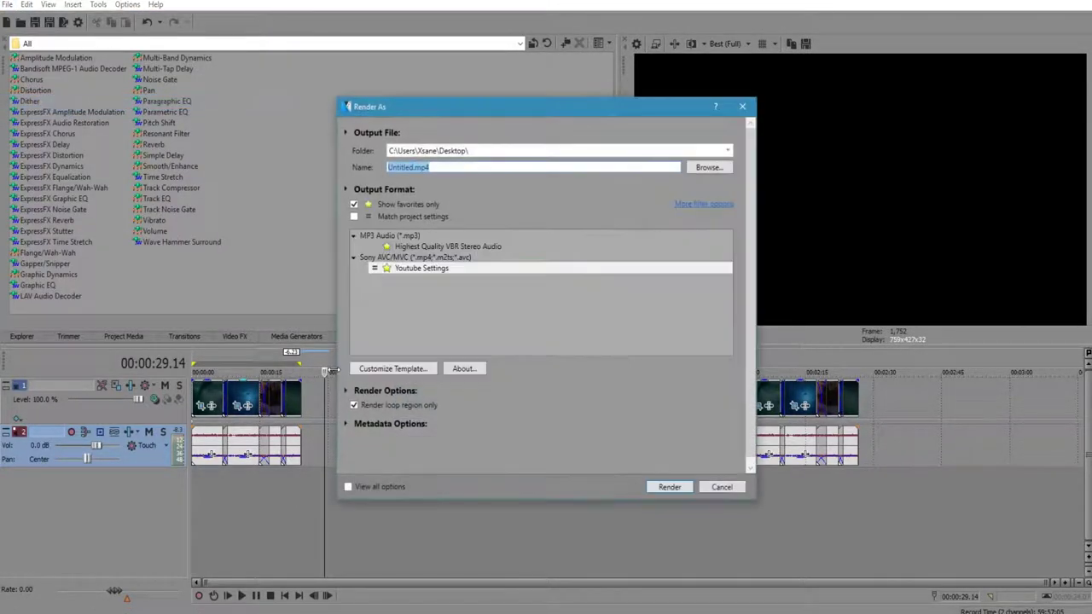
{"action": "left_click", "coordinate": [398, 408]}
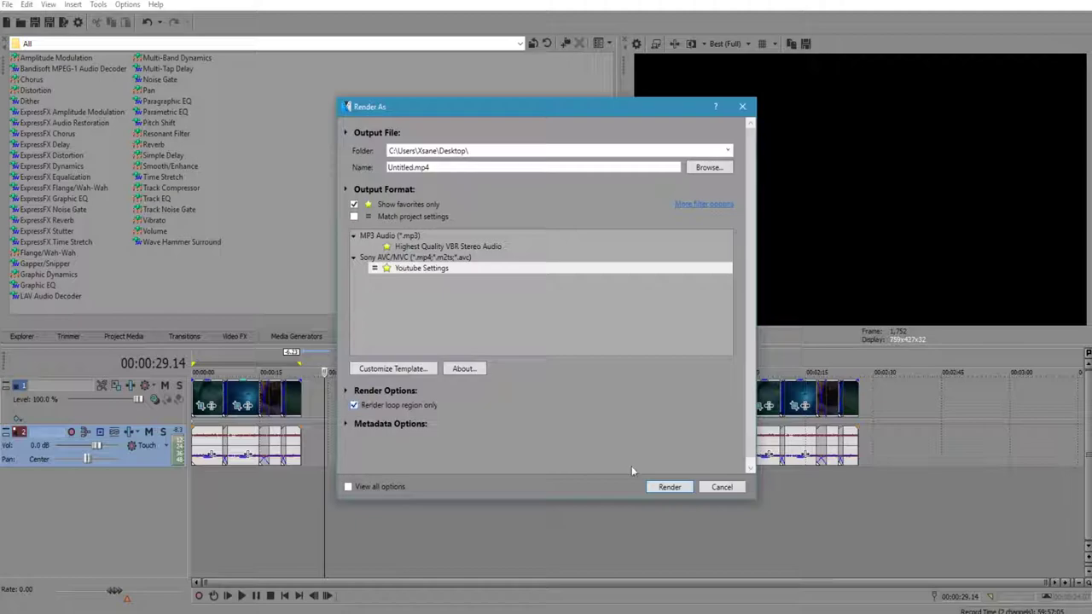
{"action": "left_click", "coordinate": [719, 487]}
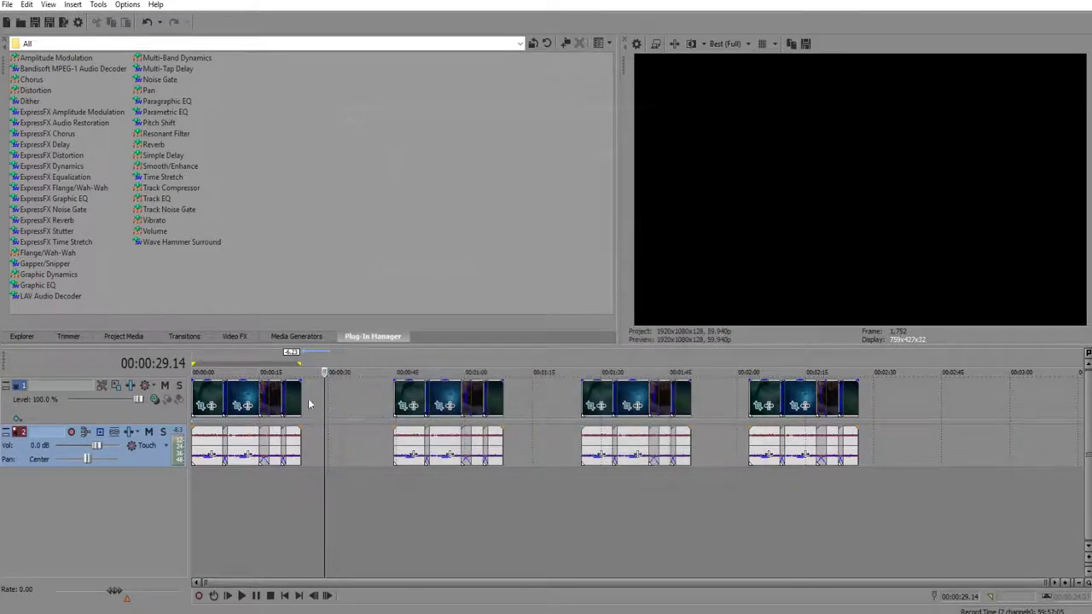
{"action": "double_click", "coordinate": [290, 456]}
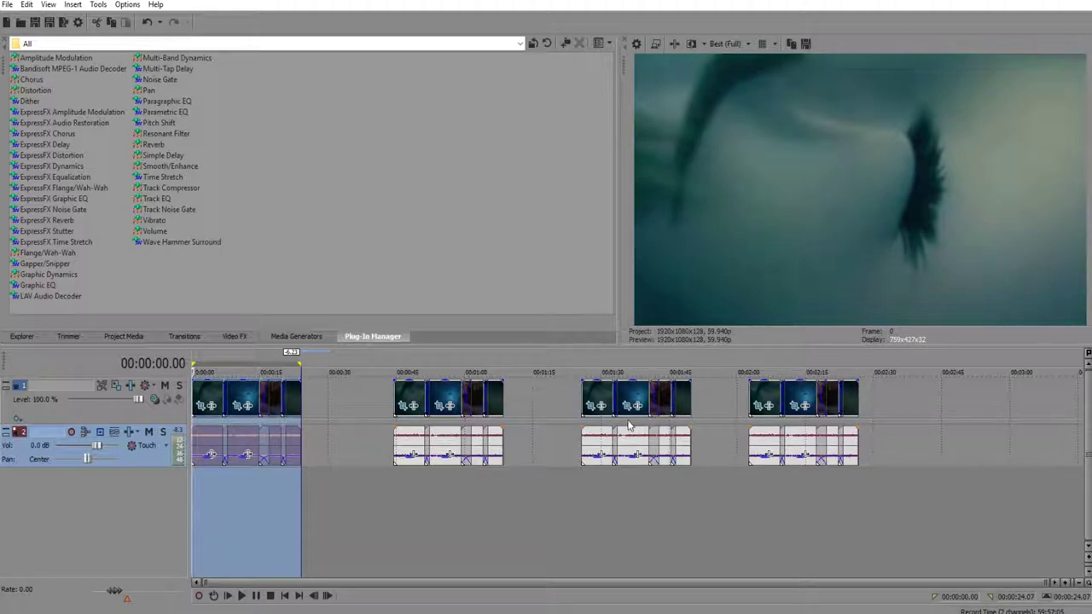
Step: Mark the second, third and fourth clip groups as regions with R, leaving names blank
{"action": "left_click", "coordinate": [324, 441]}
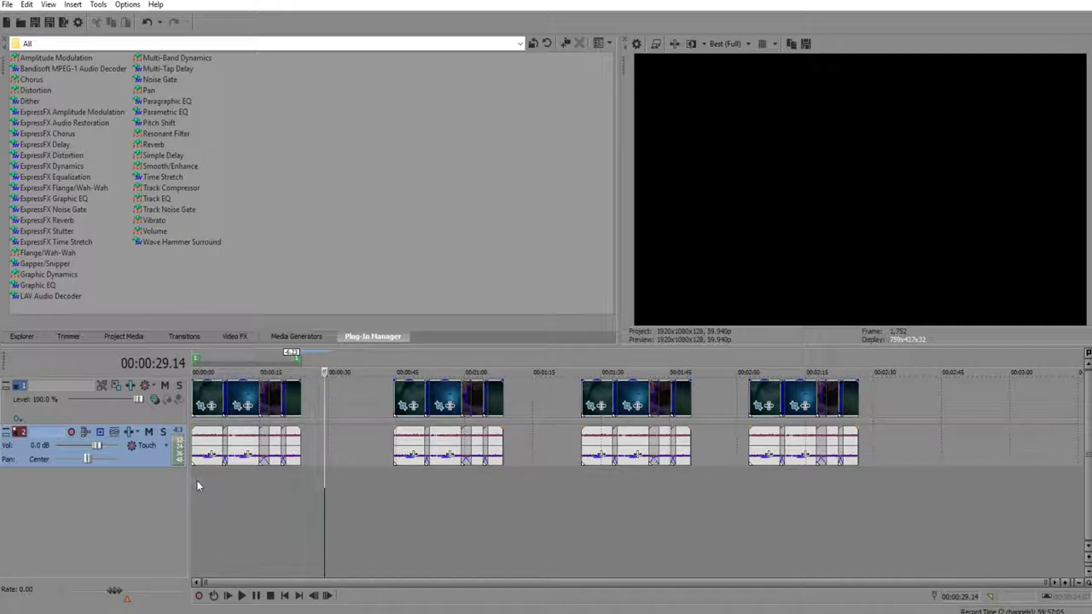
{"action": "left_click_drag", "start_coordinate": [392, 471], "coordinate": [502, 472]}
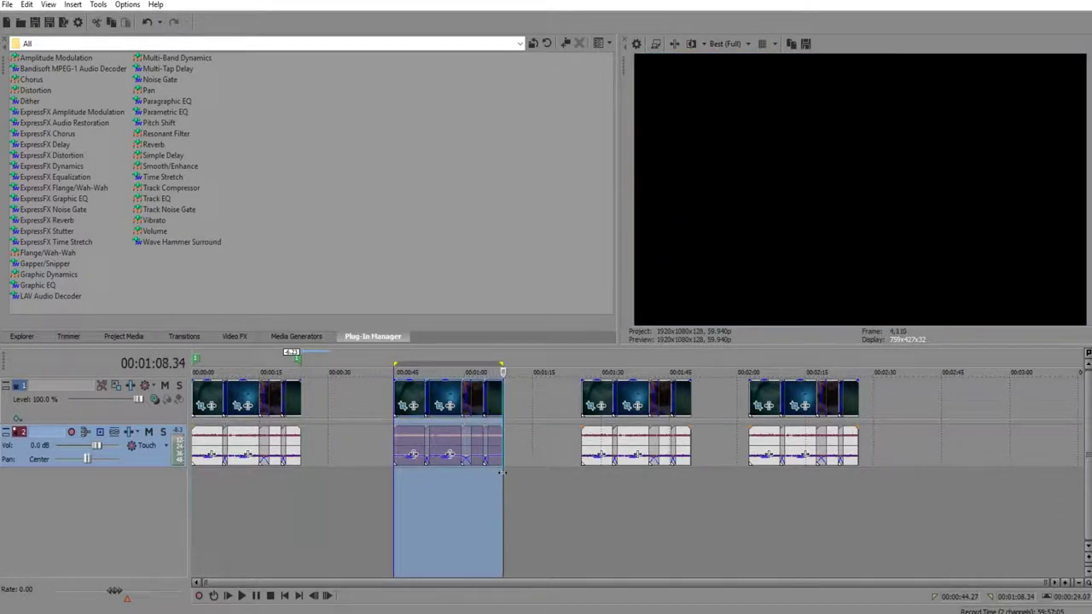
{"action": "key", "text": "r"}
{"action": "left_click_drag", "start_coordinate": [582, 473], "coordinate": [856, 476]}
{"action": "key", "text": "r"}
{"action": "key", "text": "Return"}
{"action": "left_click", "coordinate": [710, 476]}
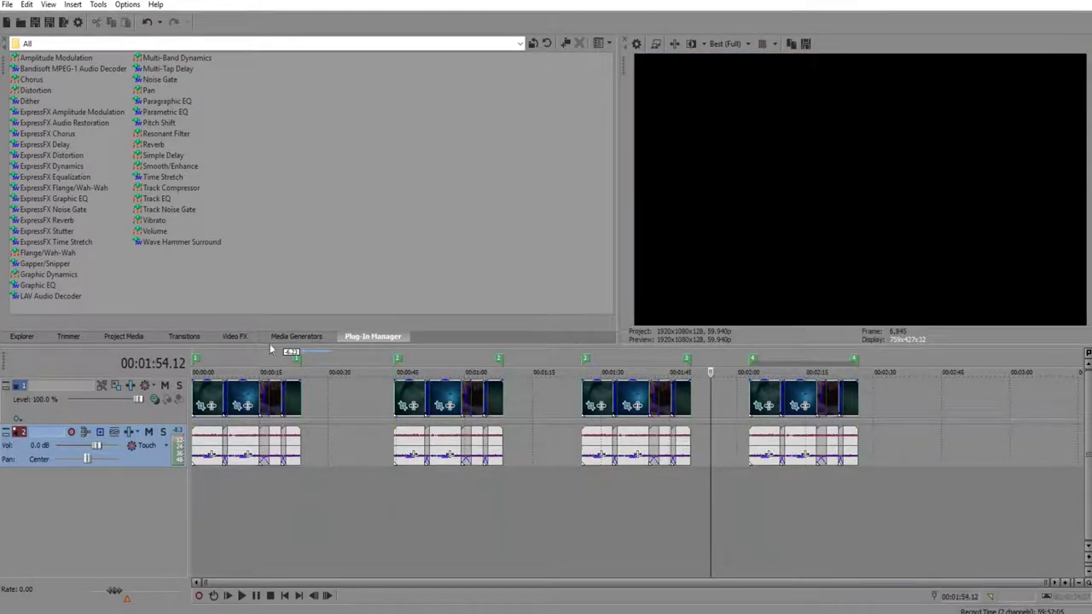
Step: Launch the Batch Render script from Tools > Scripting and expand the Sony AVC/MVC presets
{"action": "left_click", "coordinate": [7, 5]}
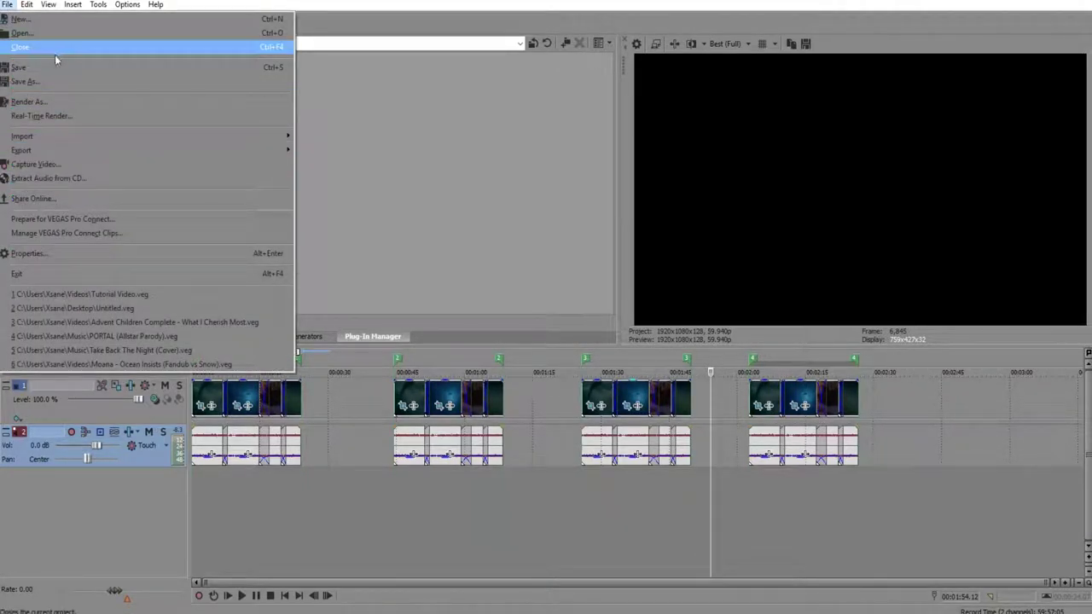
{"action": "mouse_move", "coordinate": [98, 4]}
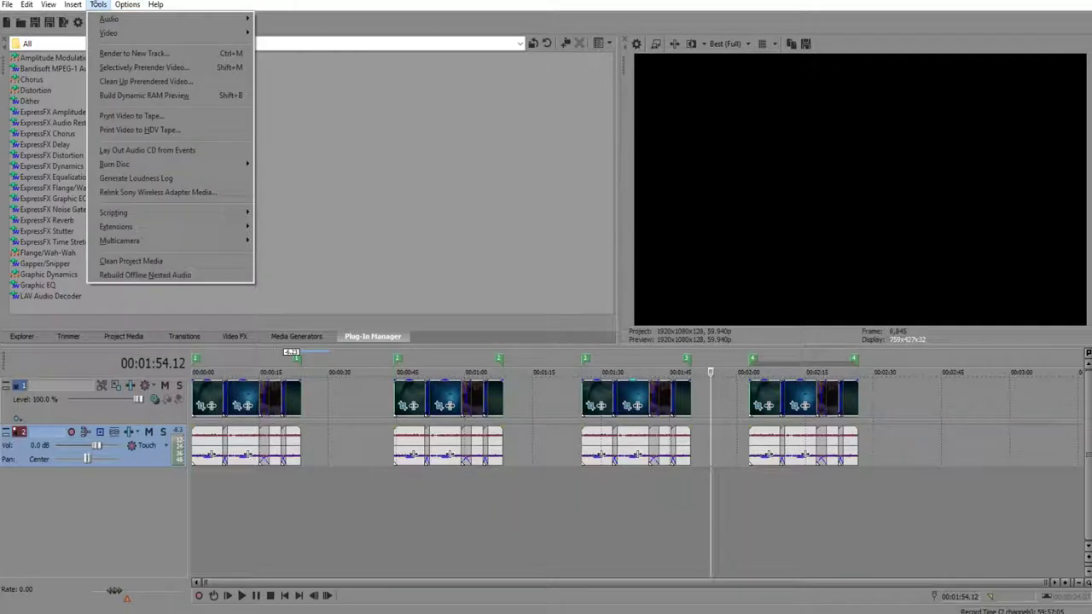
{"action": "mouse_move", "coordinate": [181, 216]}
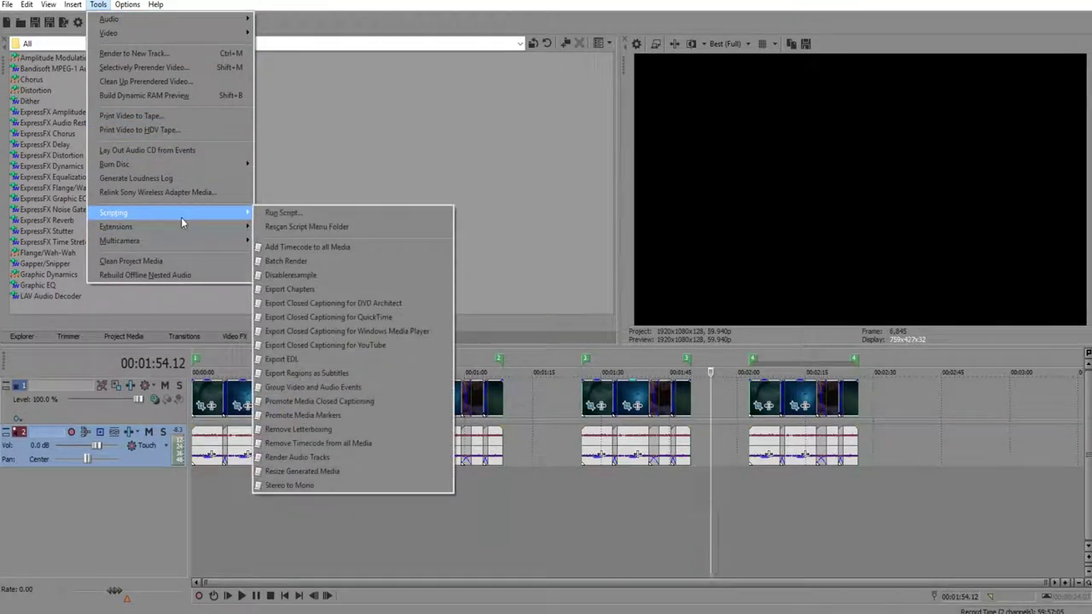
{"action": "left_click", "coordinate": [326, 260]}
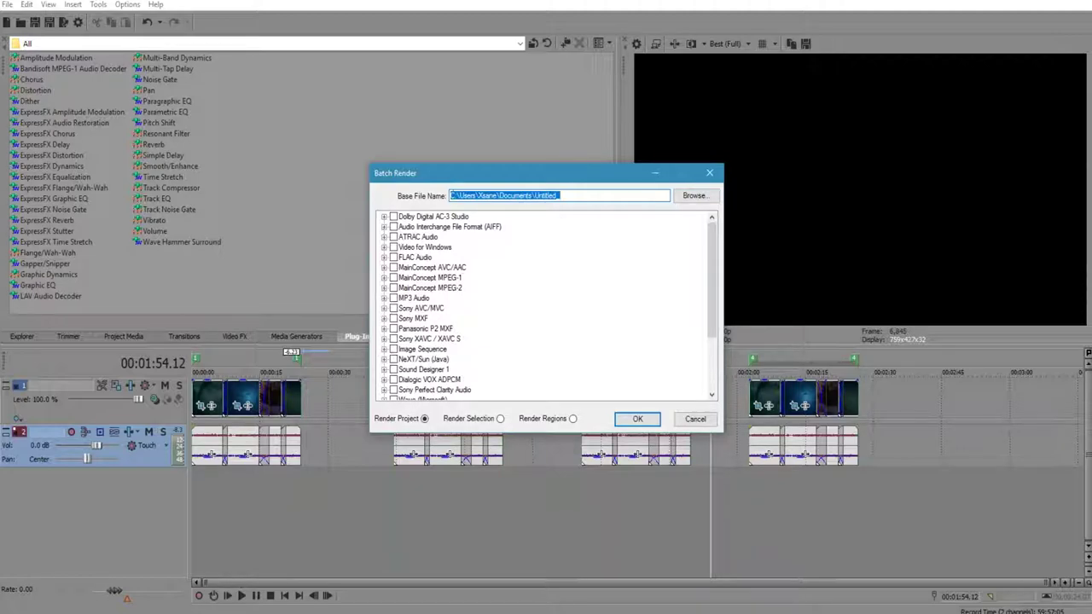
{"action": "left_click", "coordinate": [394, 309]}
Step: Untick Sony AVC/MVC, keep only the Youtube Settings template, and start rendering the regions
{"action": "left_click", "coordinate": [384, 309]}
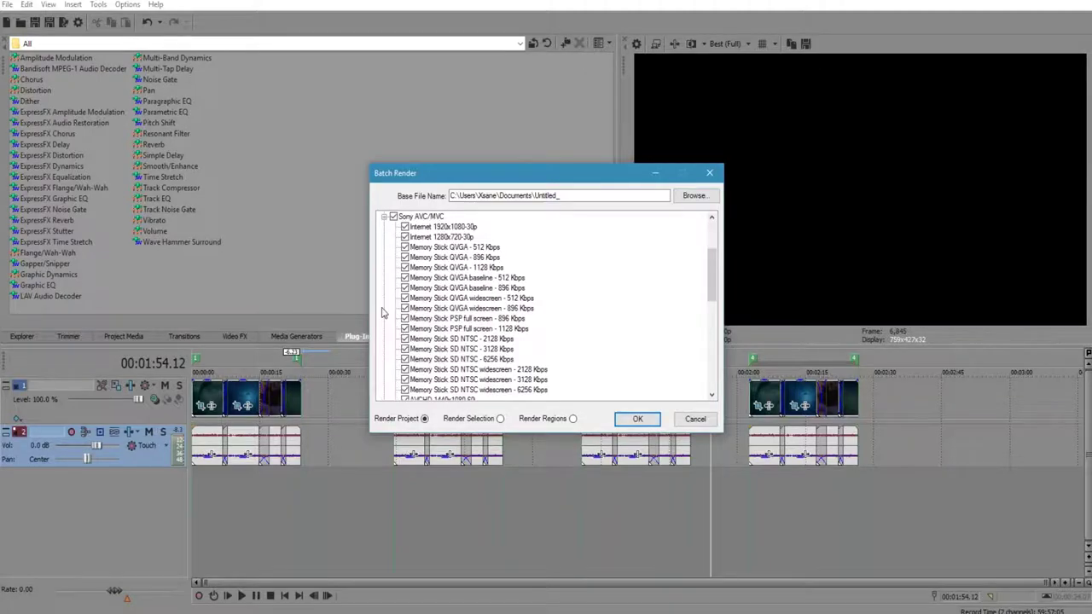
{"action": "left_click", "coordinate": [395, 217]}
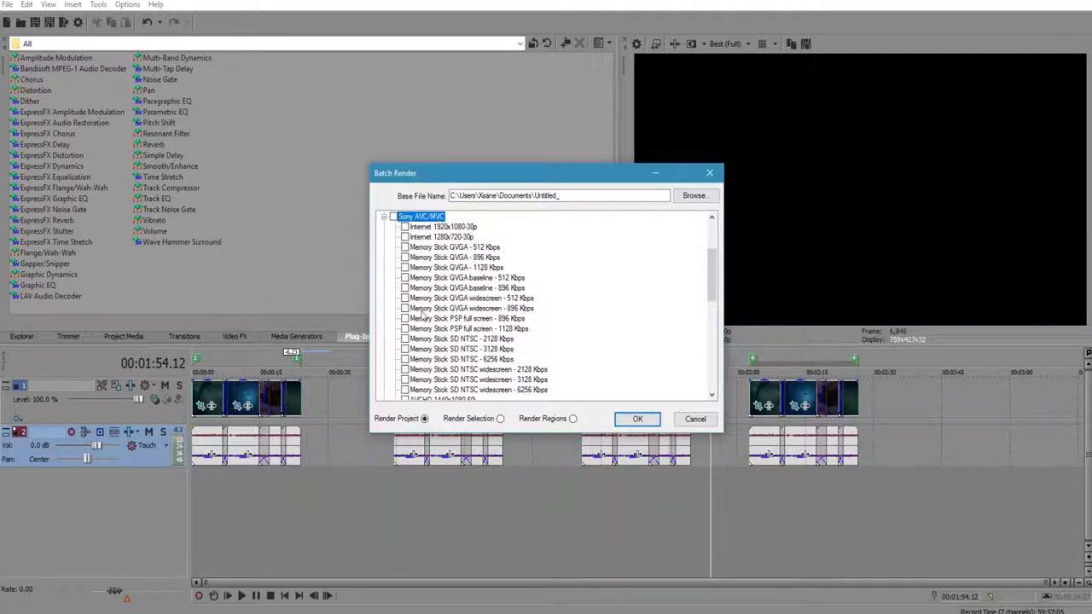
{"action": "scroll", "coordinate": [427, 329], "scroll_direction": "down", "scroll_amount": 5}
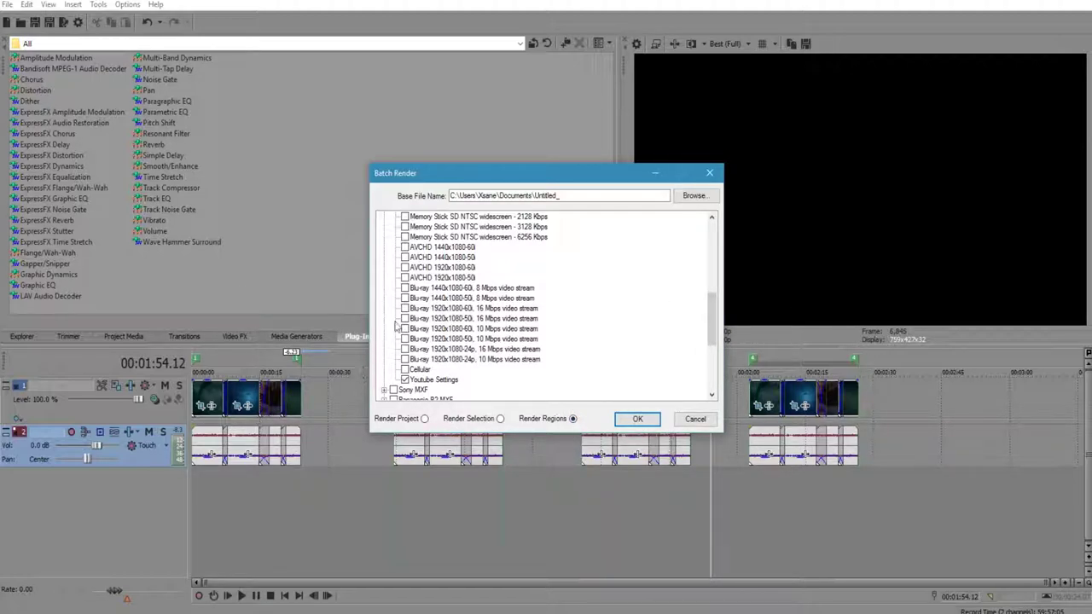
{"action": "left_click", "coordinate": [555, 195]}
{"action": "left_click", "coordinate": [636, 423]}
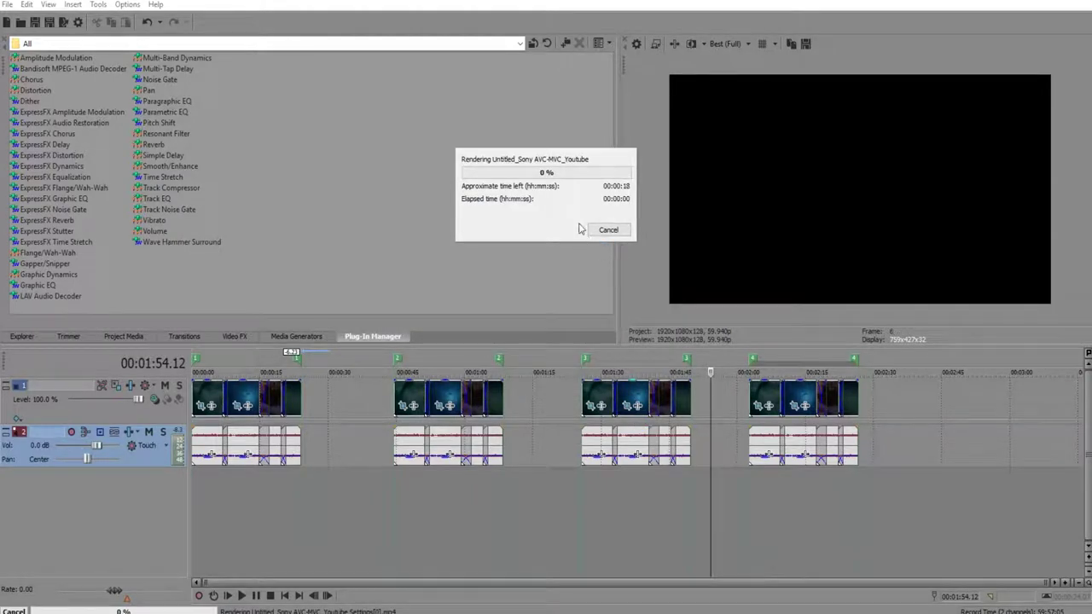
Step: Cancel the running batch render and preview frames across the four clip groups
{"action": "left_click", "coordinate": [619, 231]}
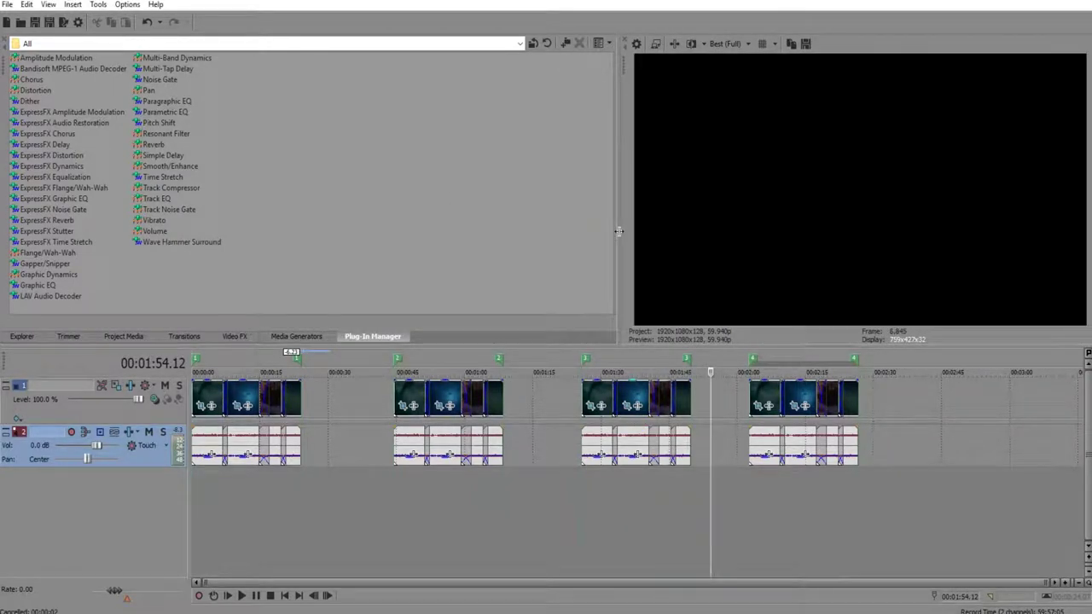
{"action": "left_click", "coordinate": [264, 504]}
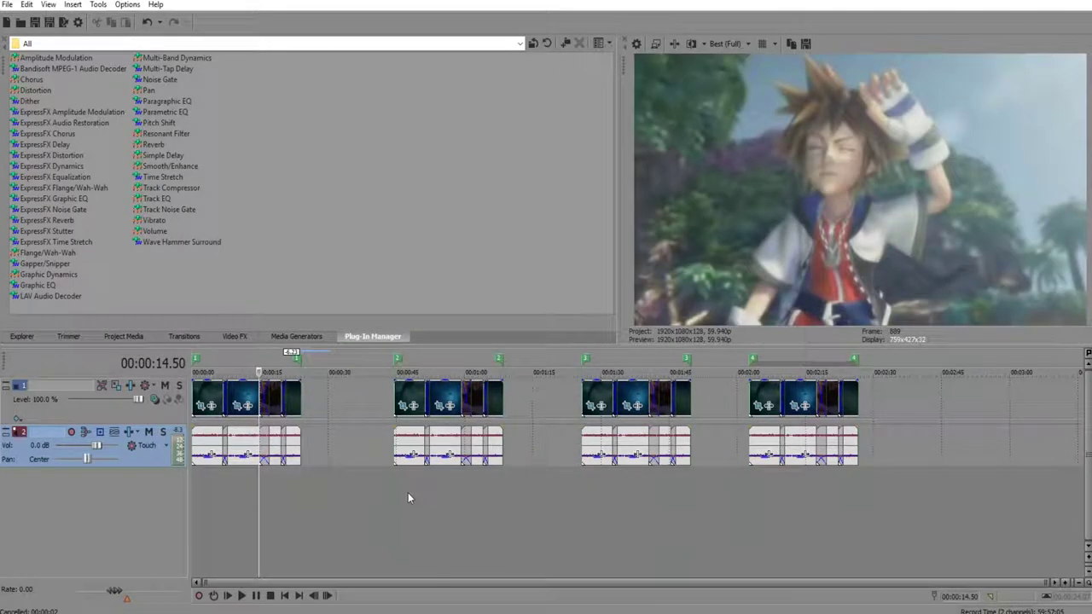
{"action": "left_click", "coordinate": [408, 493]}
{"action": "left_click", "coordinate": [630, 496]}
{"action": "left_click", "coordinate": [774, 492]}
Step: Preview the frame near 2:14, then select the last region's span, then the third region's span
{"action": "left_click", "coordinate": [805, 488]}
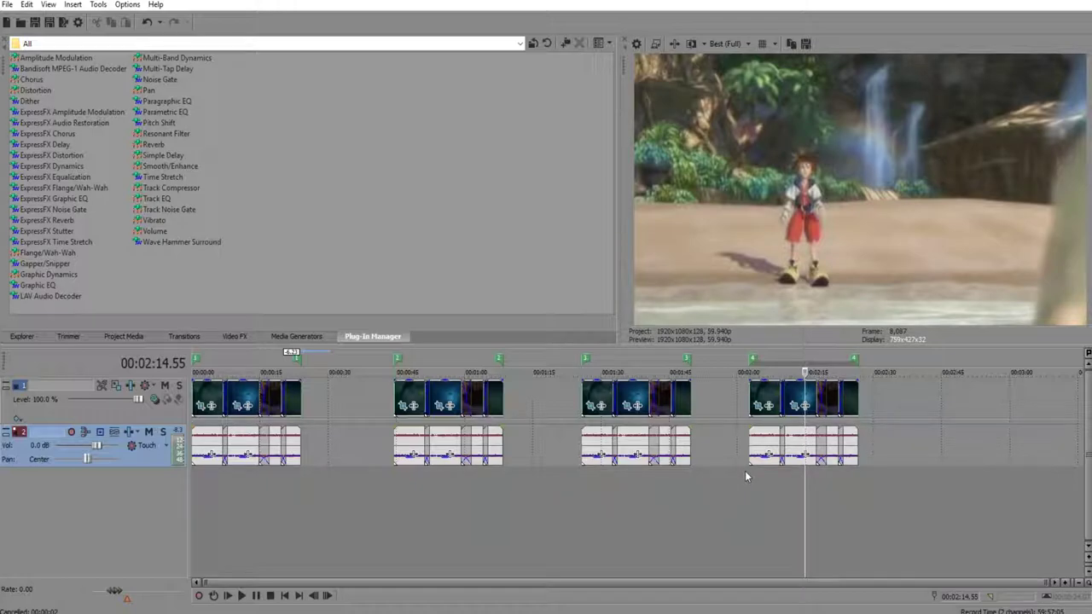
{"action": "left_click_drag", "start_coordinate": [857, 475], "coordinate": [750, 474]}
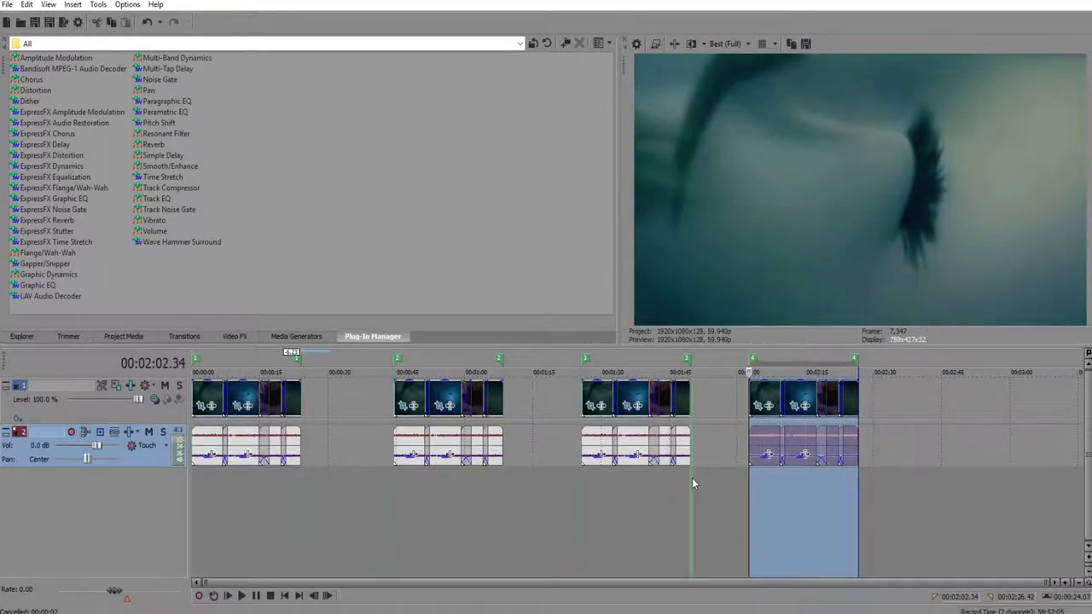
{"action": "left_click_drag", "start_coordinate": [691, 478], "coordinate": [581, 480]}
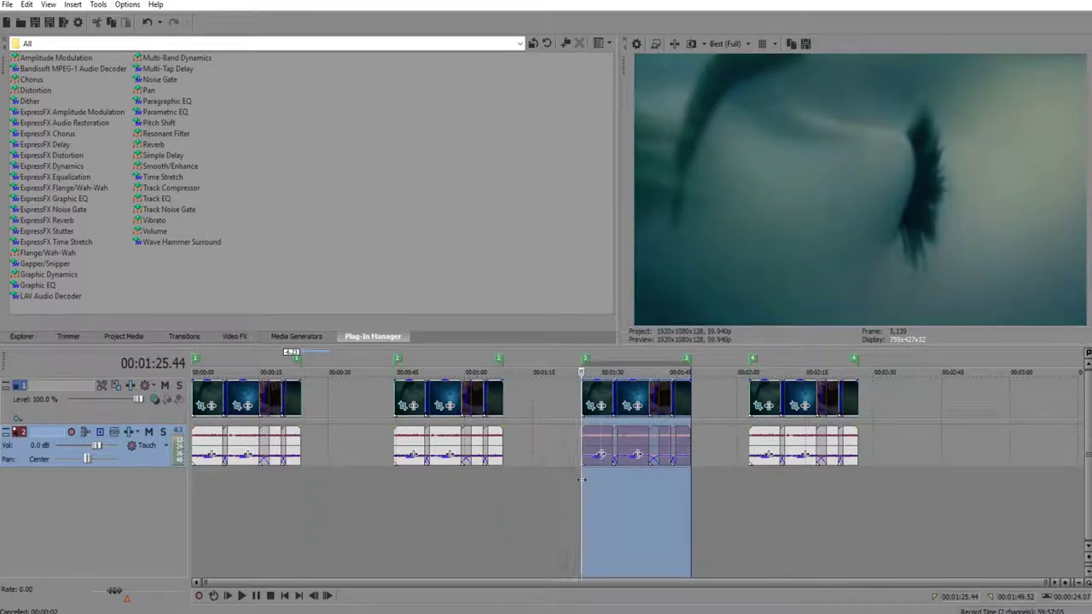
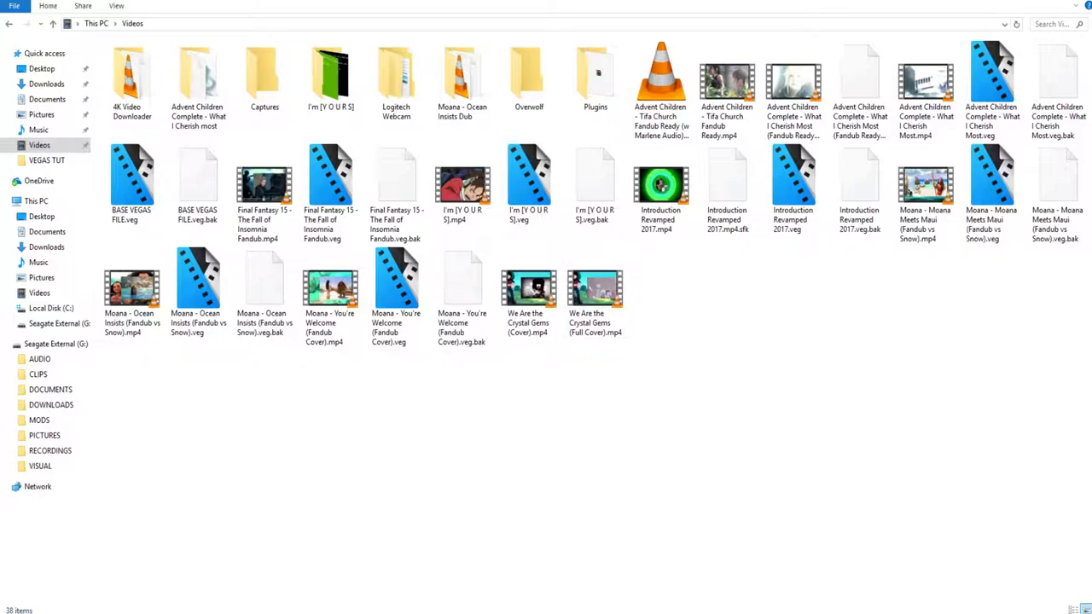
Step: Launch VEGAS Pro 14.0 from the Start menu and bring the Videos folder back to the front
{"action": "key", "text": "super"}
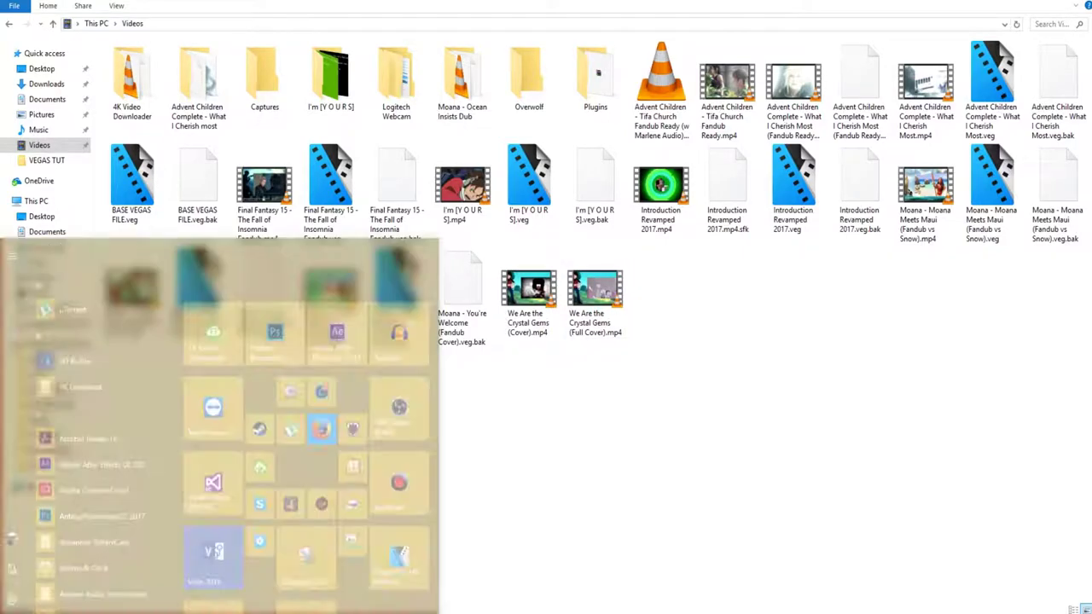
{"action": "left_click", "coordinate": [210, 536]}
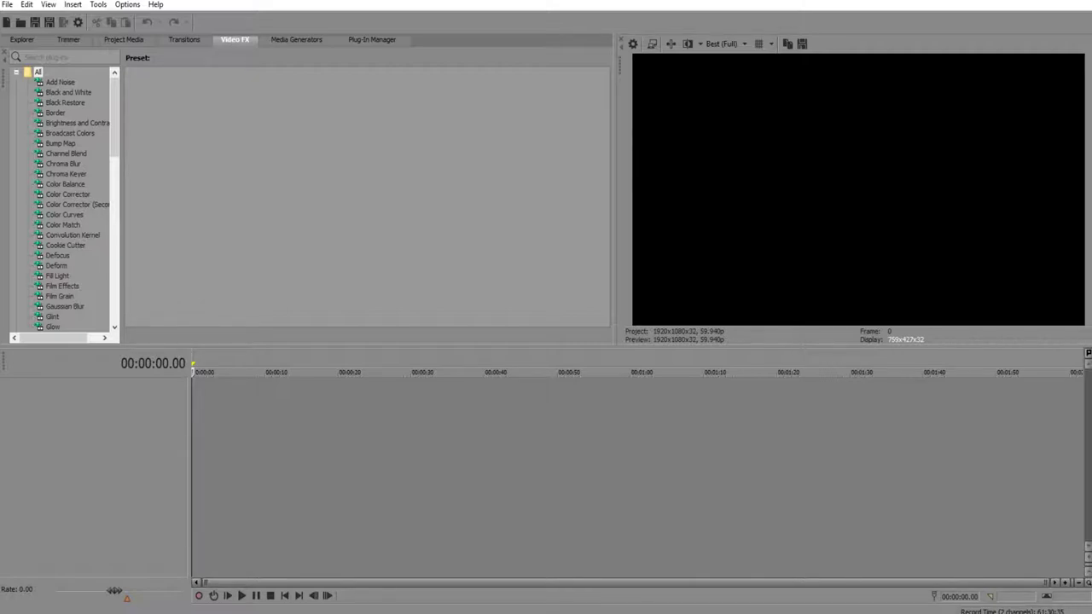
{"action": "mouse_move", "coordinate": [109, 611]}
{"action": "left_click", "coordinate": [156, 570]}
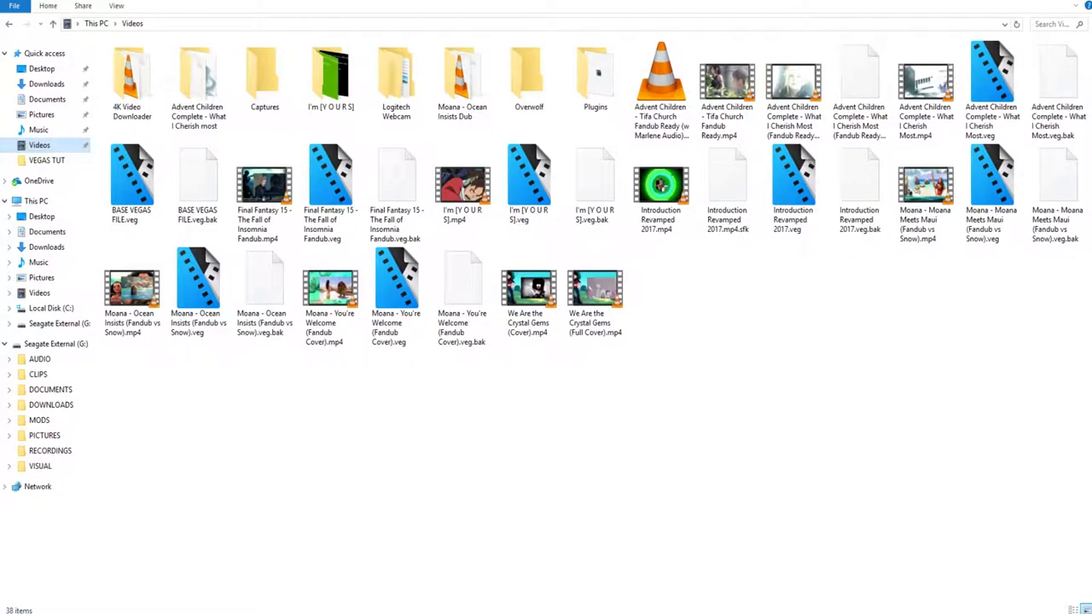
{"action": "left_click", "coordinate": [661, 188]}
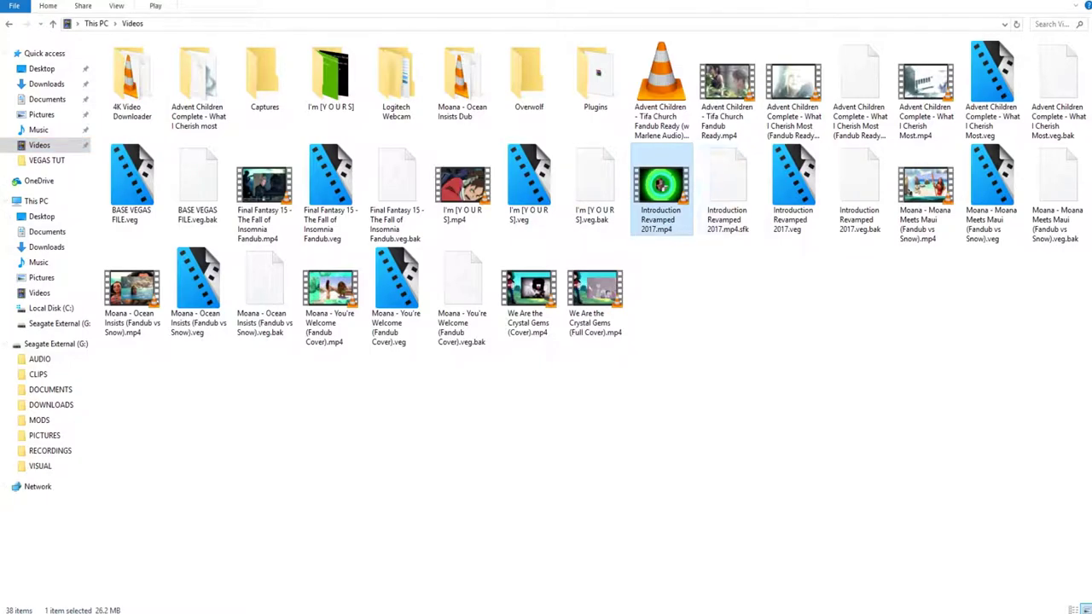
{"action": "key", "text": "Return"}
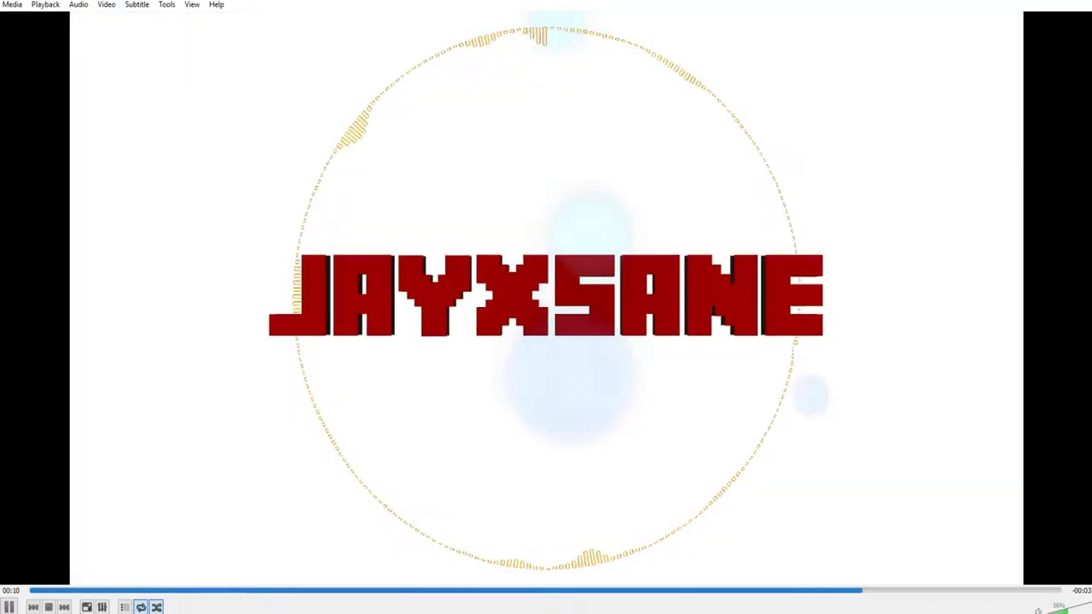
{"action": "right_click", "coordinate": [535, 362]}
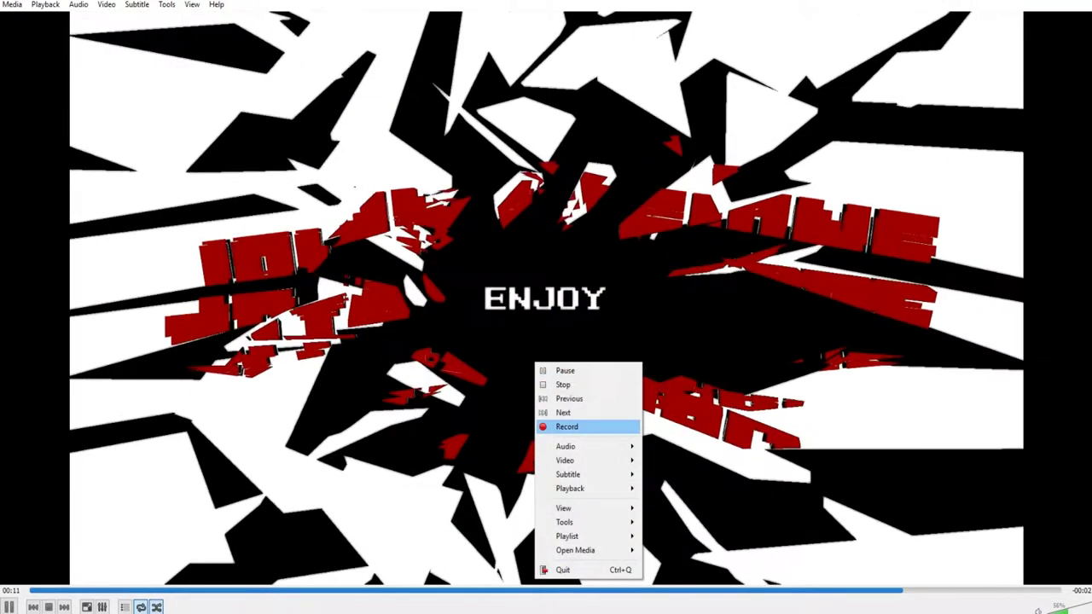
{"action": "key", "text": "ctrl+q"}
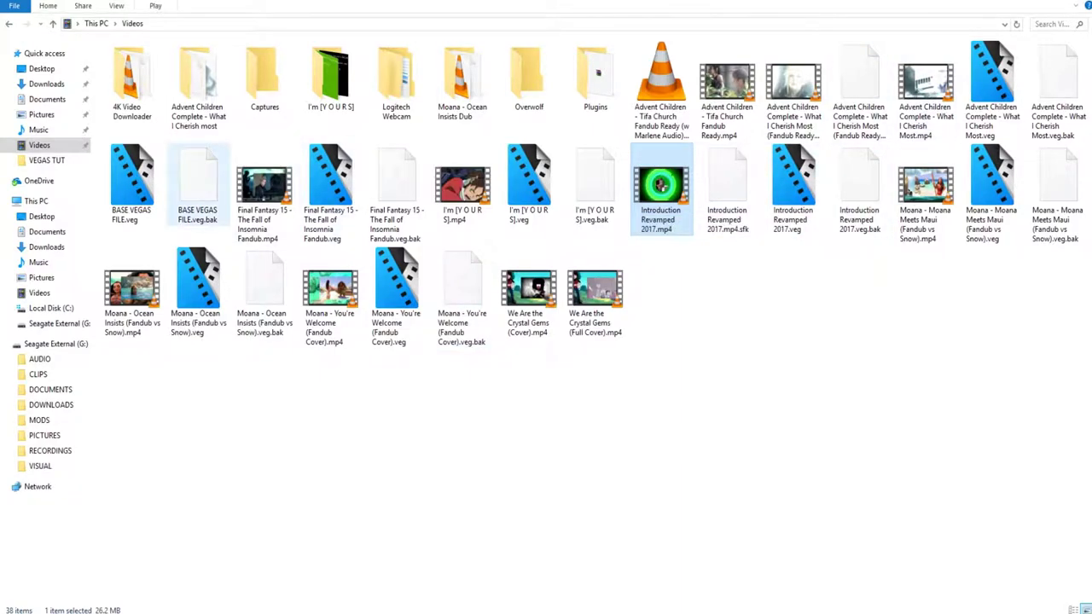
{"action": "left_click", "coordinate": [132, 183]}
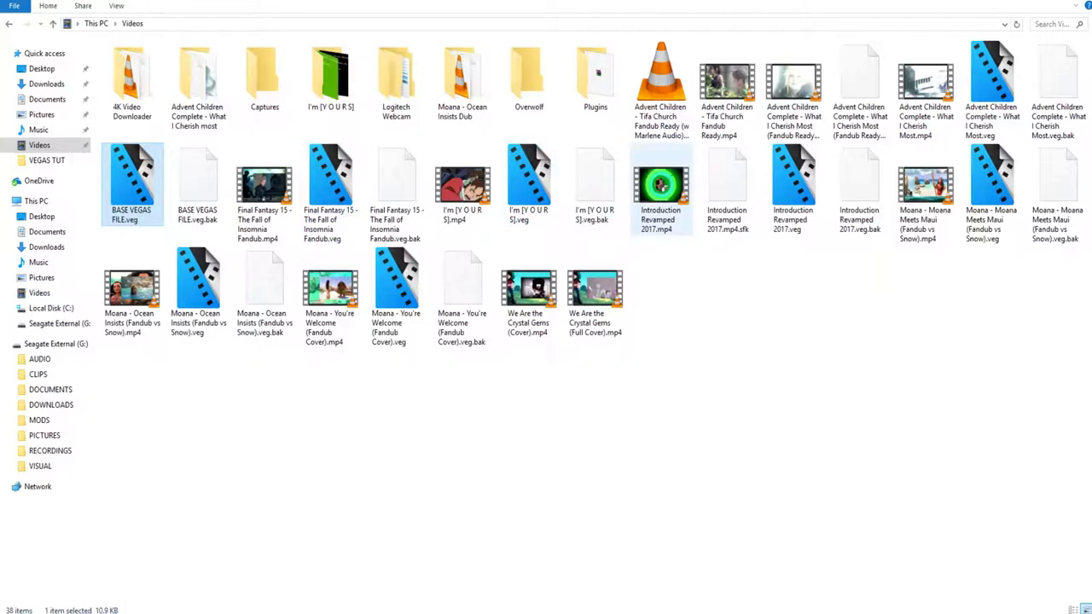
Step: Place Introduction Revamped 2017.mp4 on the timeline and add an empty video and audio track below it
{"action": "left_click_drag", "start_coordinate": [669, 189], "coordinate": [275, 406]}
{"action": "right_click", "coordinate": [151, 495]}
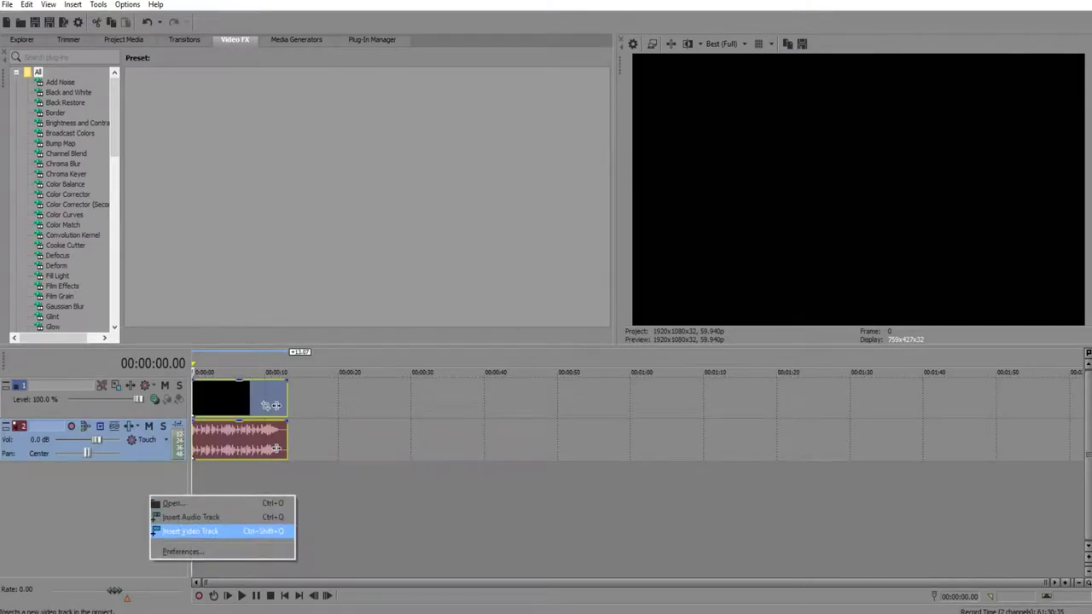
{"action": "left_click", "coordinate": [205, 521]}
{"action": "right_click", "coordinate": [179, 524]}
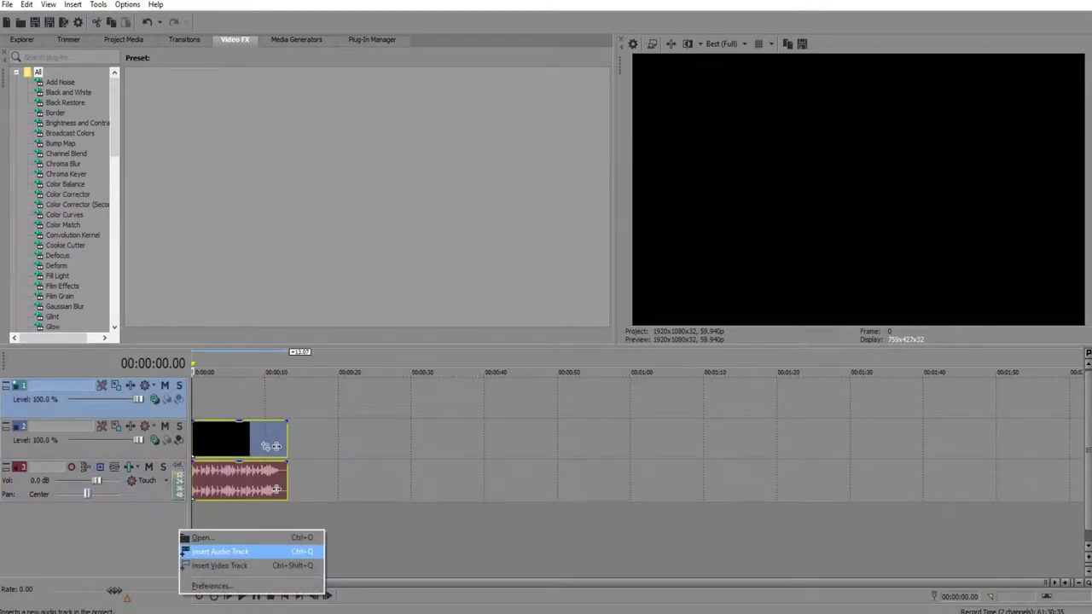
{"action": "left_click", "coordinate": [231, 550]}
{"action": "left_click_drag", "start_coordinate": [51, 389], "coordinate": [51, 478]}
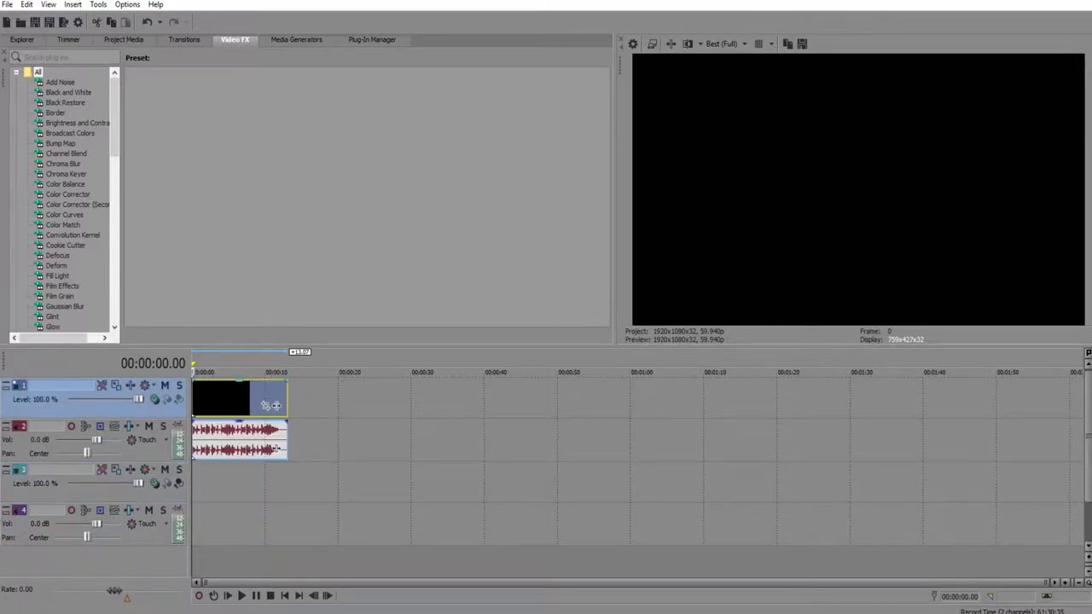
Step: Set a switch option on the intro clip, select its time range, and start saving the project
{"action": "right_click", "coordinate": [256, 405]}
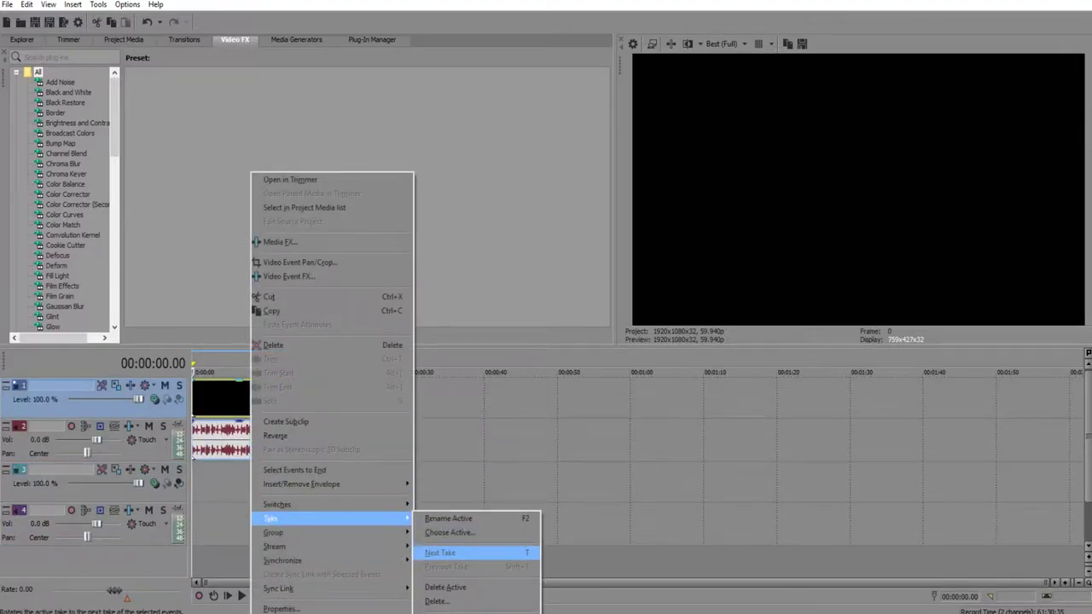
{"action": "mouse_move", "coordinate": [325, 504]}
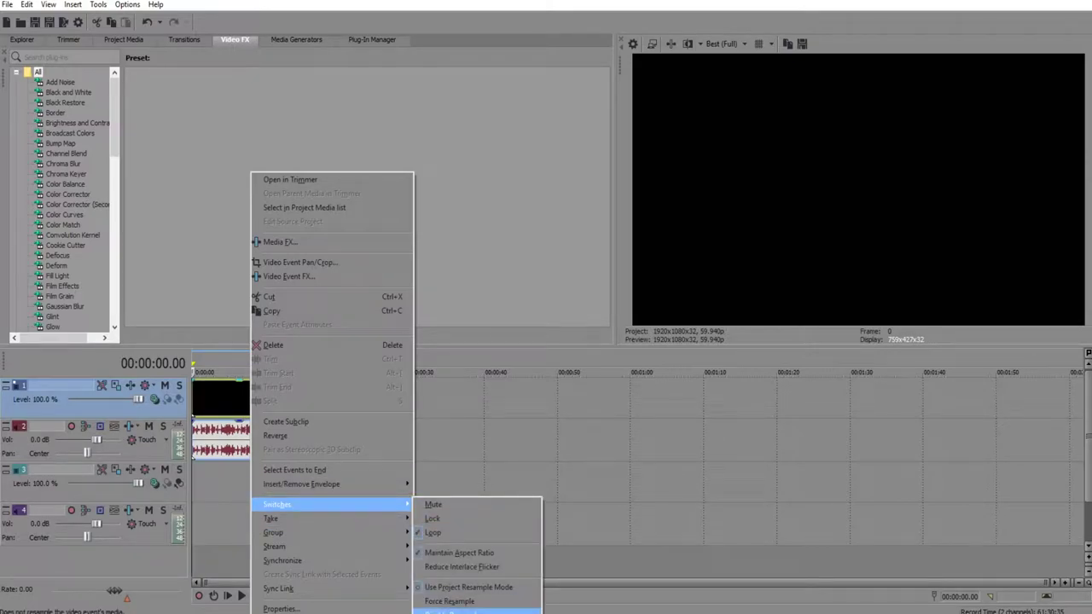
{"action": "left_click", "coordinate": [461, 611]}
{"action": "double_click", "coordinate": [276, 406]}
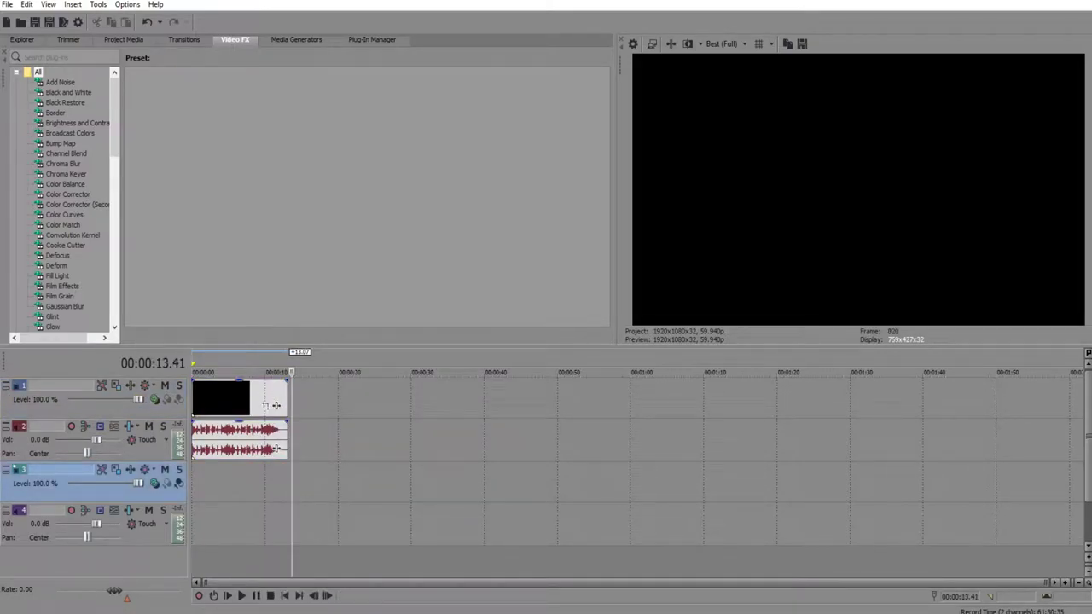
{"action": "key", "text": "ctrl+s"}
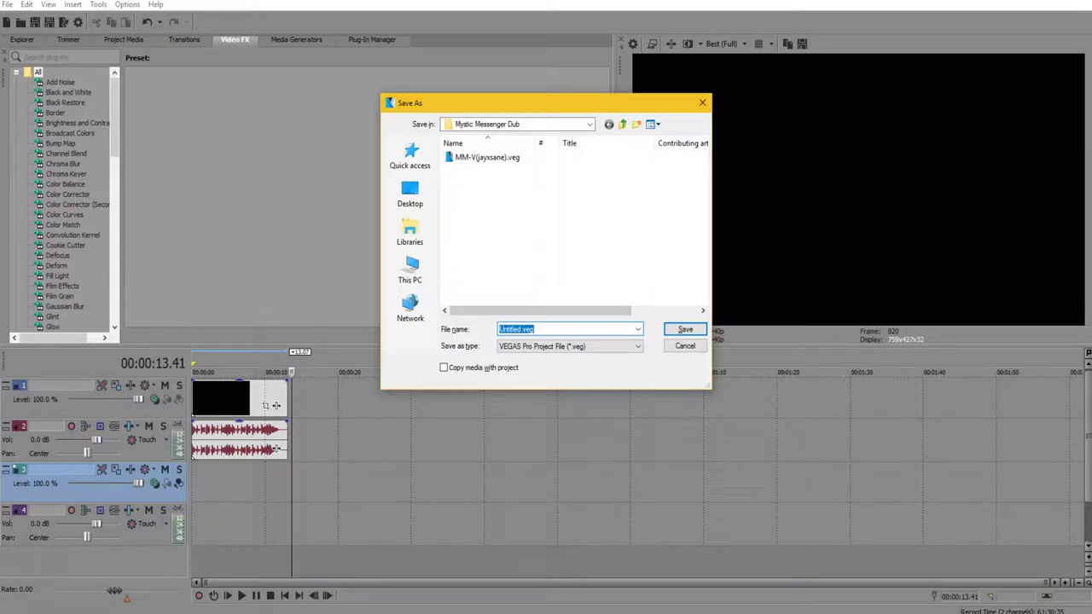
{"action": "left_click", "coordinate": [622, 124]}
{"action": "left_click", "coordinate": [622, 124]}
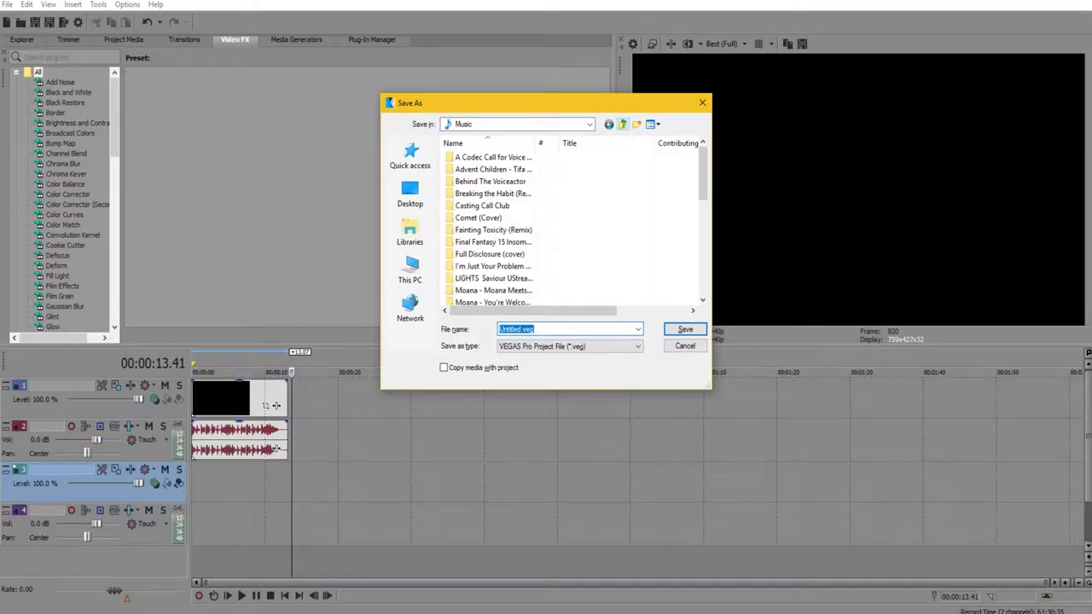
{"action": "scroll", "coordinate": [491, 256], "scroll_direction": "down", "scroll_amount": 5}
{"action": "scroll", "coordinate": [491, 242], "scroll_direction": "up", "scroll_amount": 3}
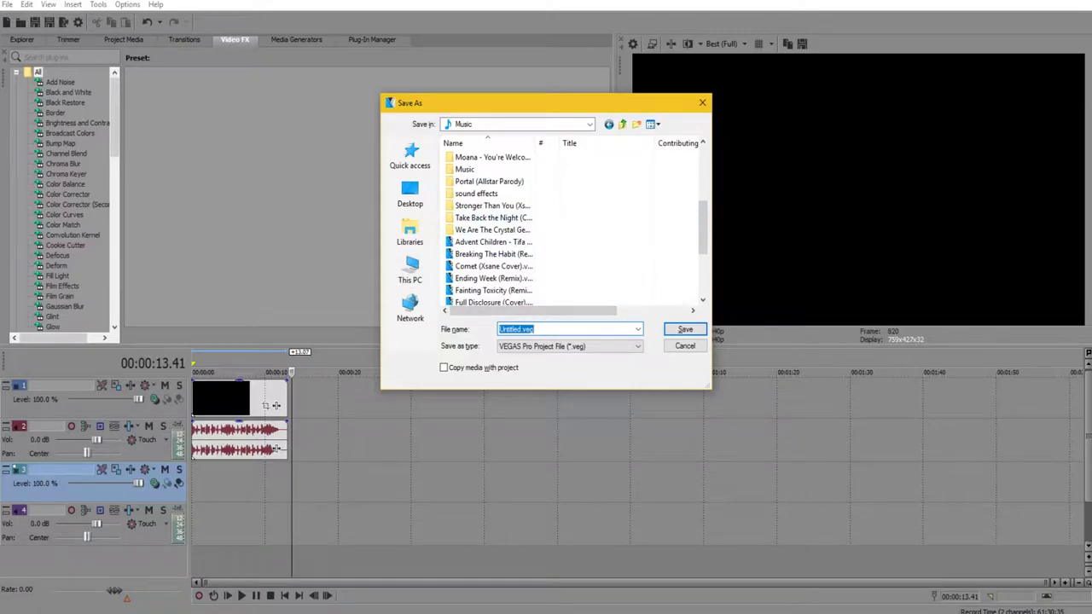
{"action": "scroll", "coordinate": [491, 241], "scroll_direction": "down", "scroll_amount": 3}
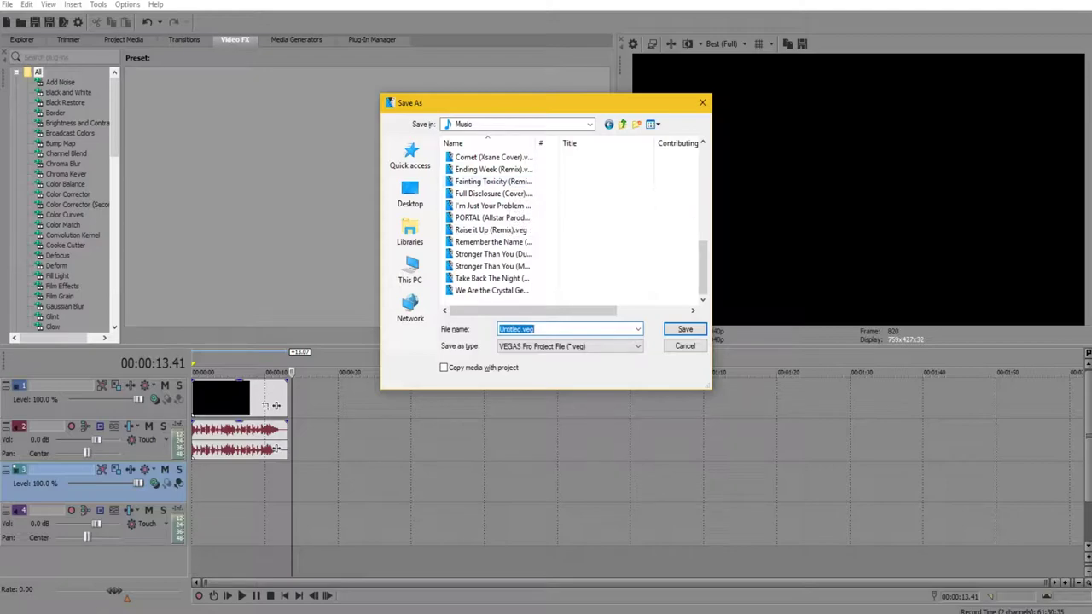
{"action": "key", "text": "Escape"}
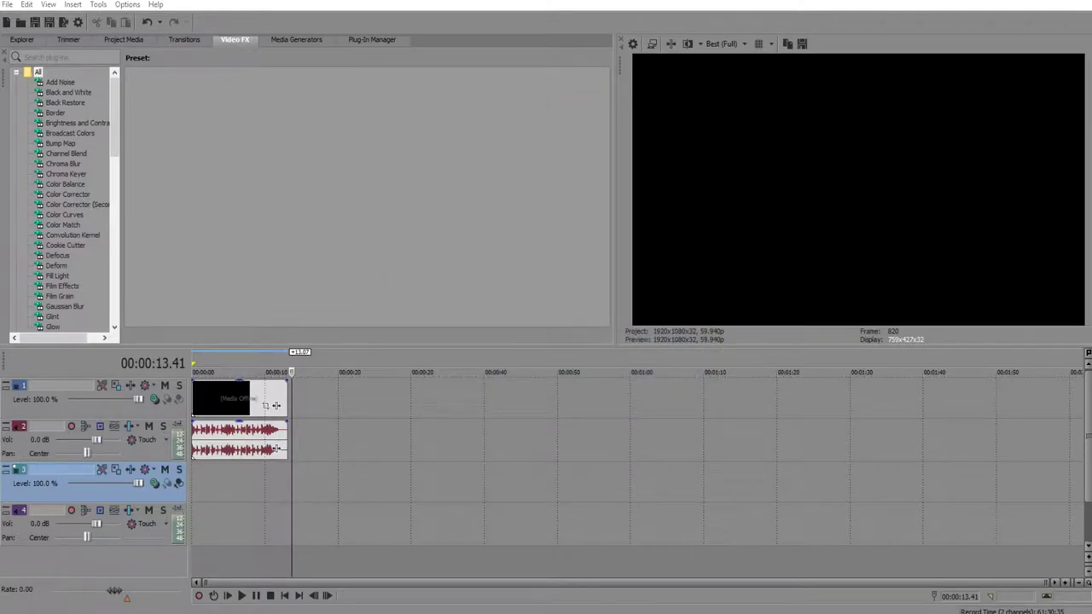
{"action": "right_click", "coordinate": [162, 611]}
Step: Close Vegas without saving and duplicate BASE VEGAS FILE.veg in the Videos folder
{"action": "left_click", "coordinate": [137, 597]}
{"action": "left_click", "coordinate": [549, 245]}
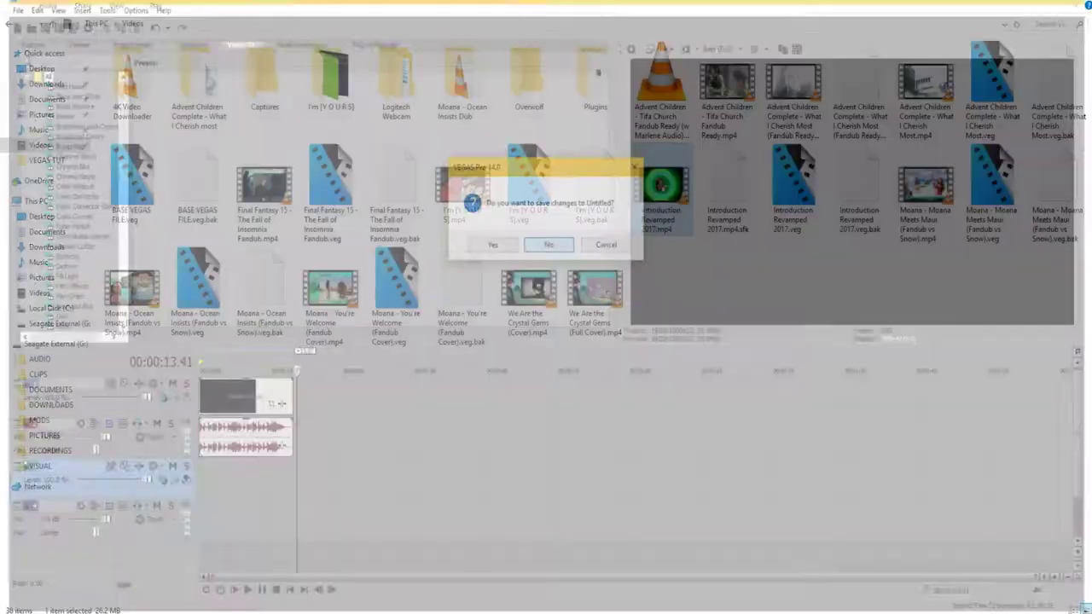
{"action": "left_click", "coordinate": [132, 181]}
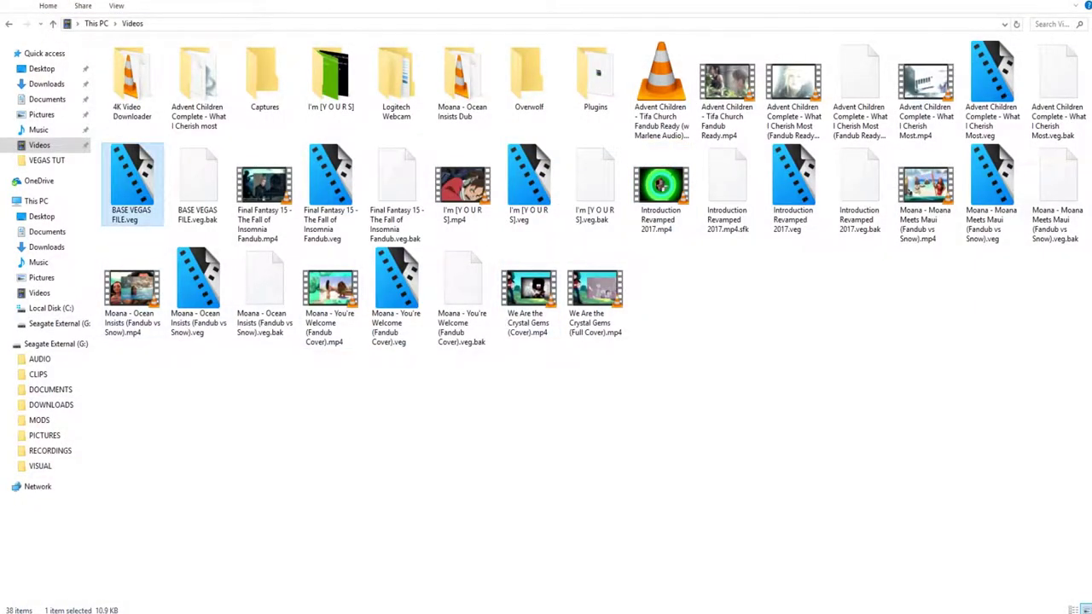
{"action": "key", "text": "ctrl+c"}
{"action": "key", "text": "ctrl+v"}
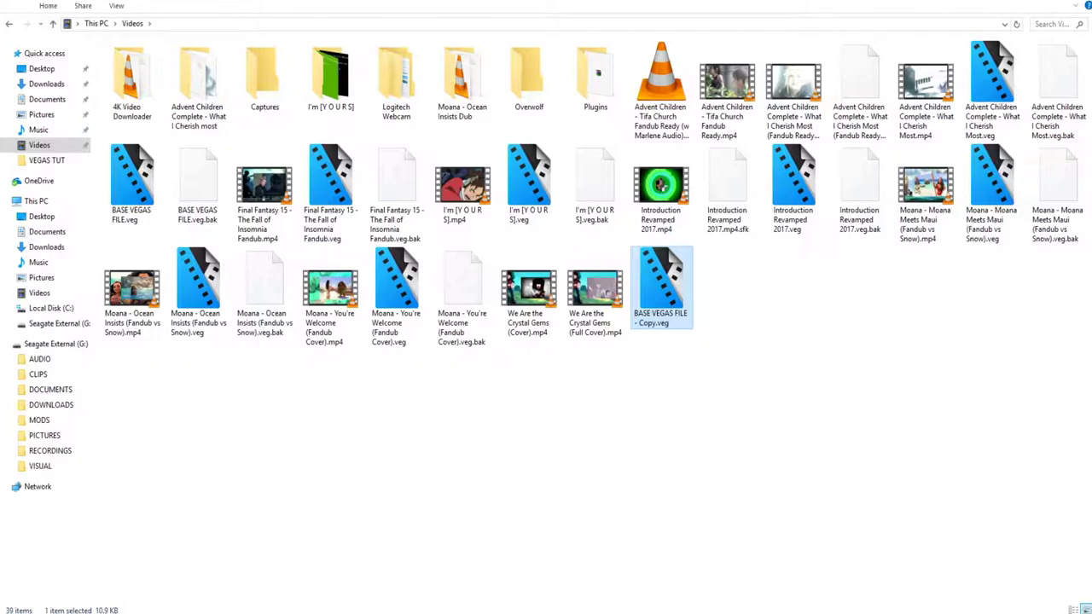
Step: Rename the copy to Tutorial Video.veg and open it in Vegas Pro
{"action": "key", "text": "F2"}
{"action": "type", "text": "Tutorial V"}
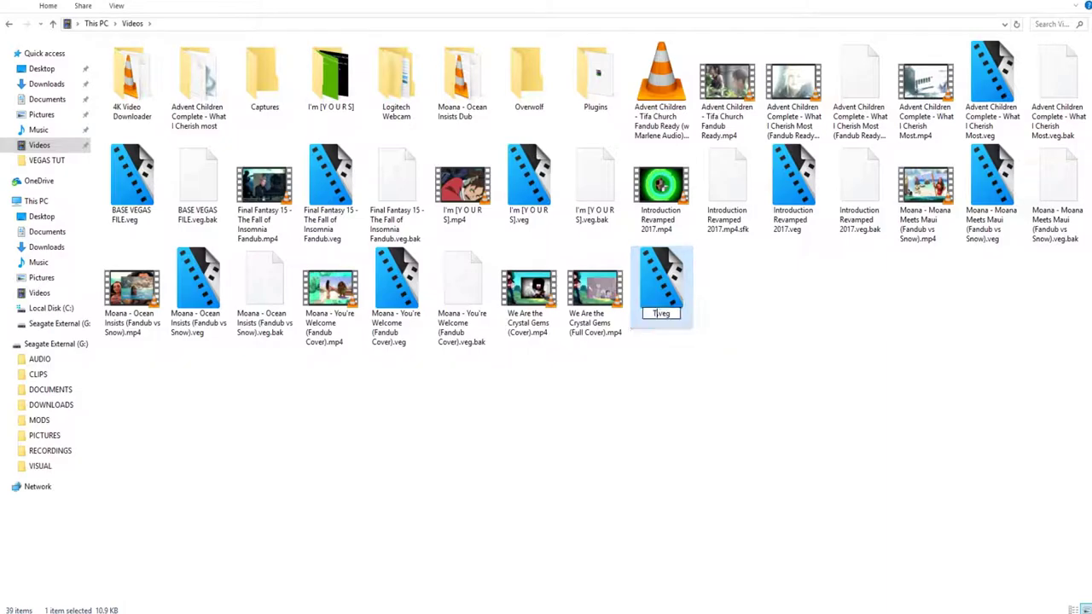
{"action": "type", "text": "ideo"}
{"action": "key", "text": "Return"}
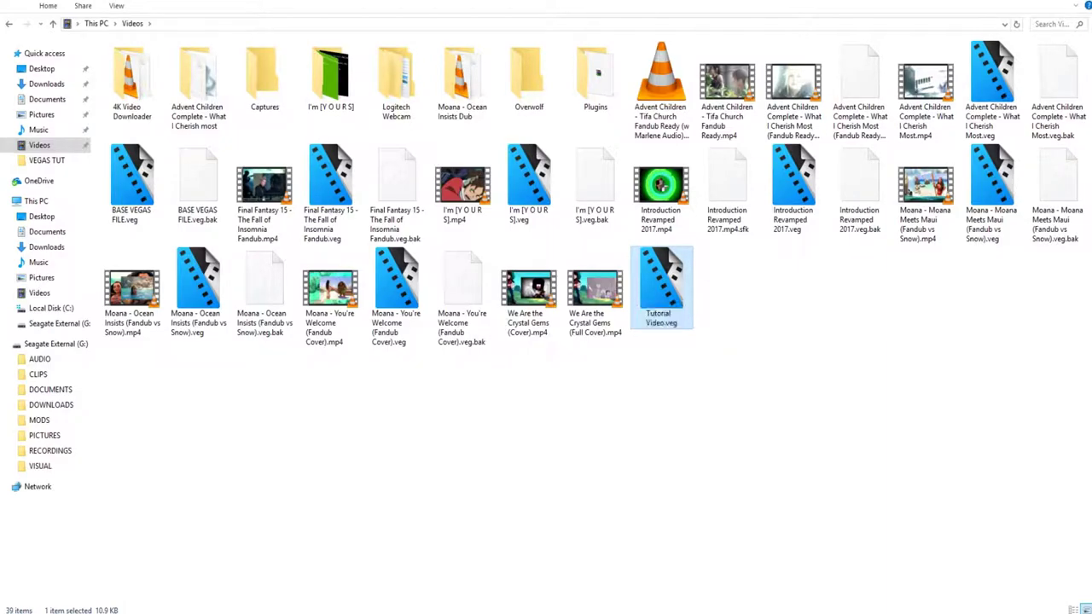
{"action": "key", "text": "Return"}
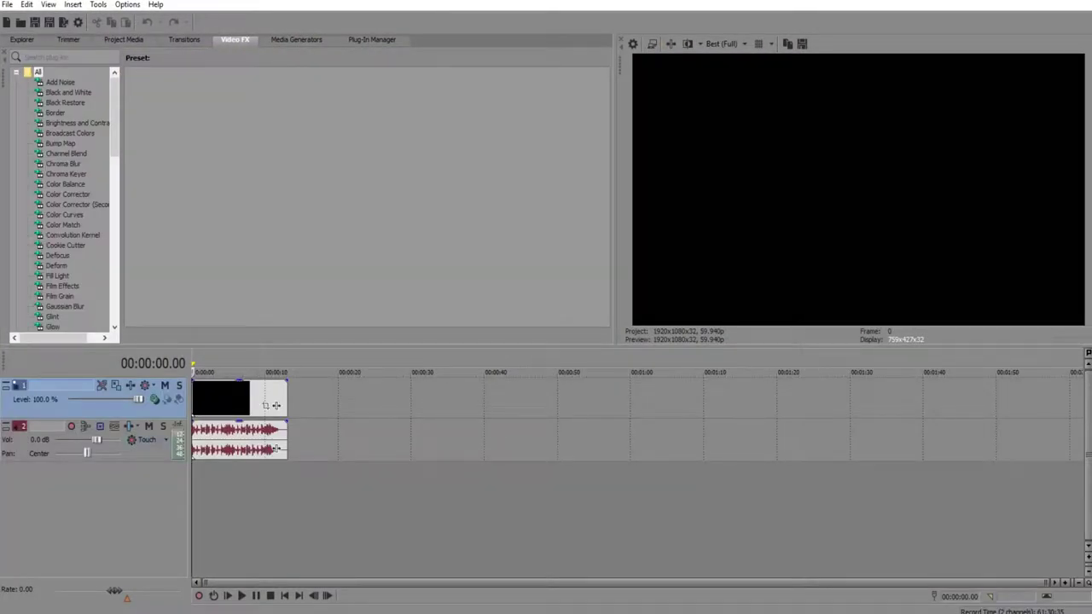
Step: Preview the intro, then add the long Bandicam recording onto new tracks below it
{"action": "key", "text": "space"}
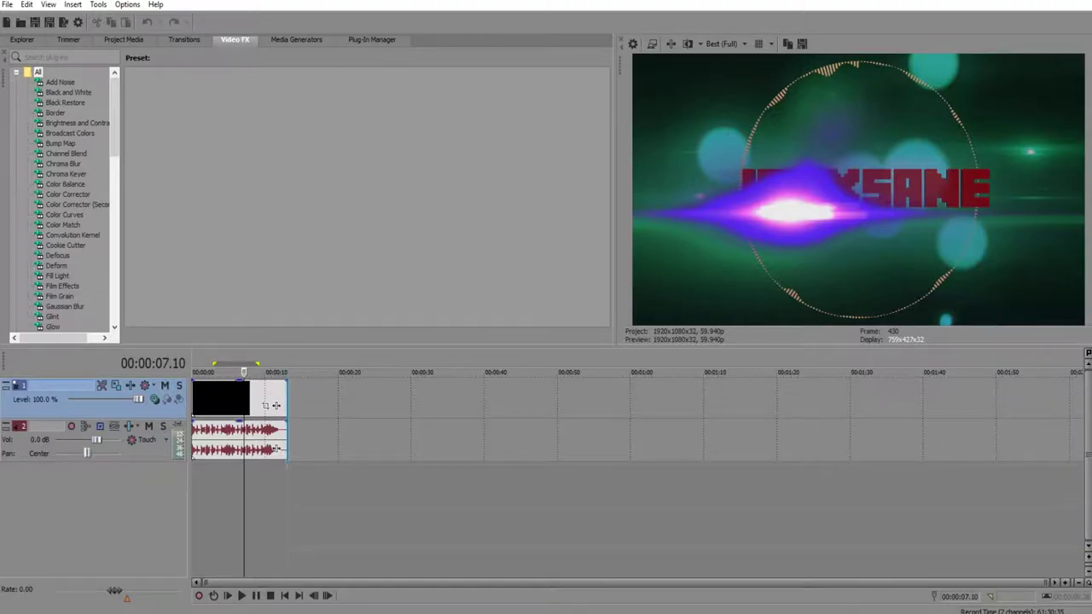
{"action": "left_click_drag", "start_coordinate": [276, 405], "coordinate": [277, 406]}
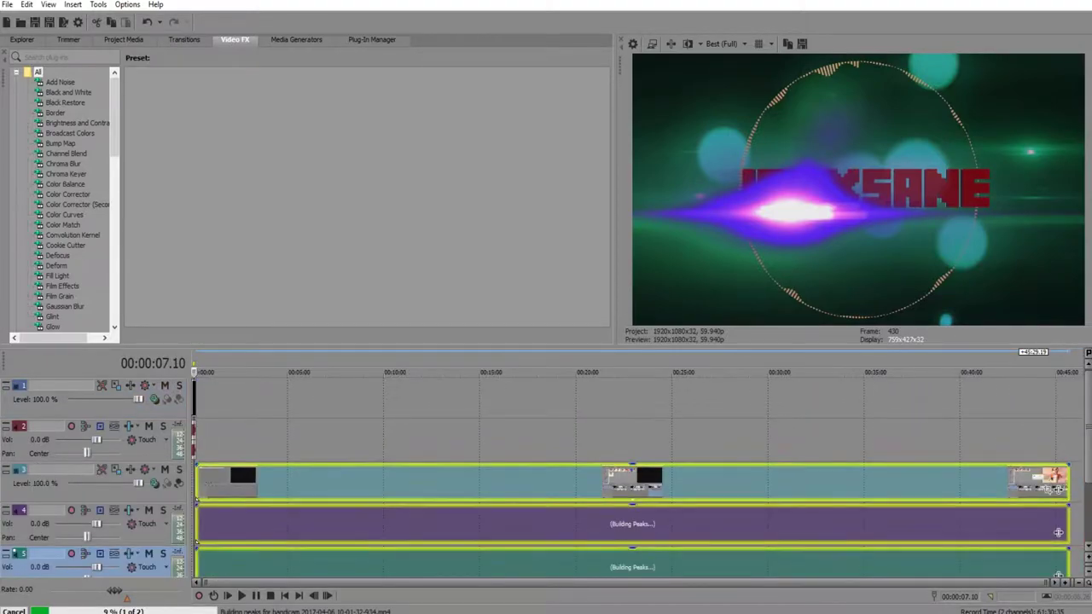
Step: Select the recording's audio events on tracks 4 and 5 while their waveform peaks build
{"action": "left_click", "coordinate": [199, 482]}
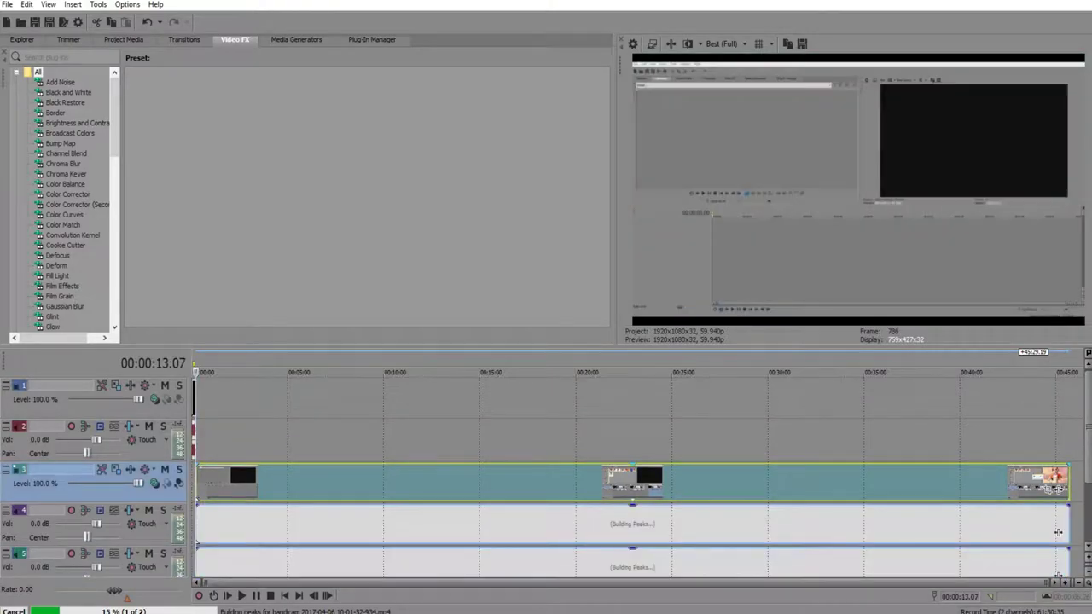
{"action": "scroll", "coordinate": [632, 478], "scroll_direction": "down", "scroll_amount": 2}
{"action": "scroll", "coordinate": [1058, 448], "scroll_direction": "up", "scroll_amount": 3}
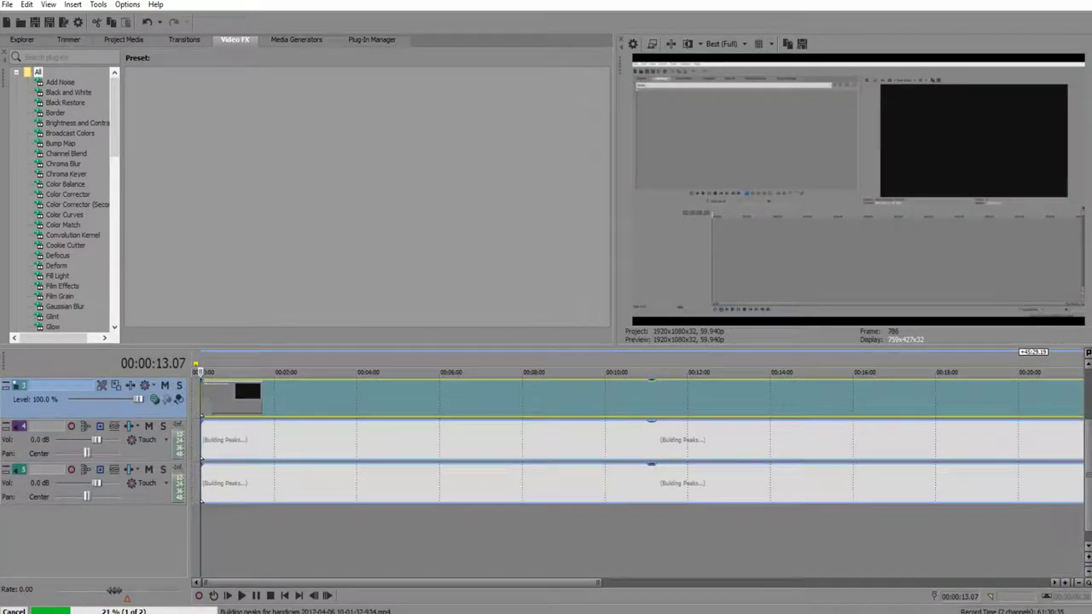
{"action": "scroll", "coordinate": [1059, 448], "scroll_direction": "down", "scroll_amount": 3}
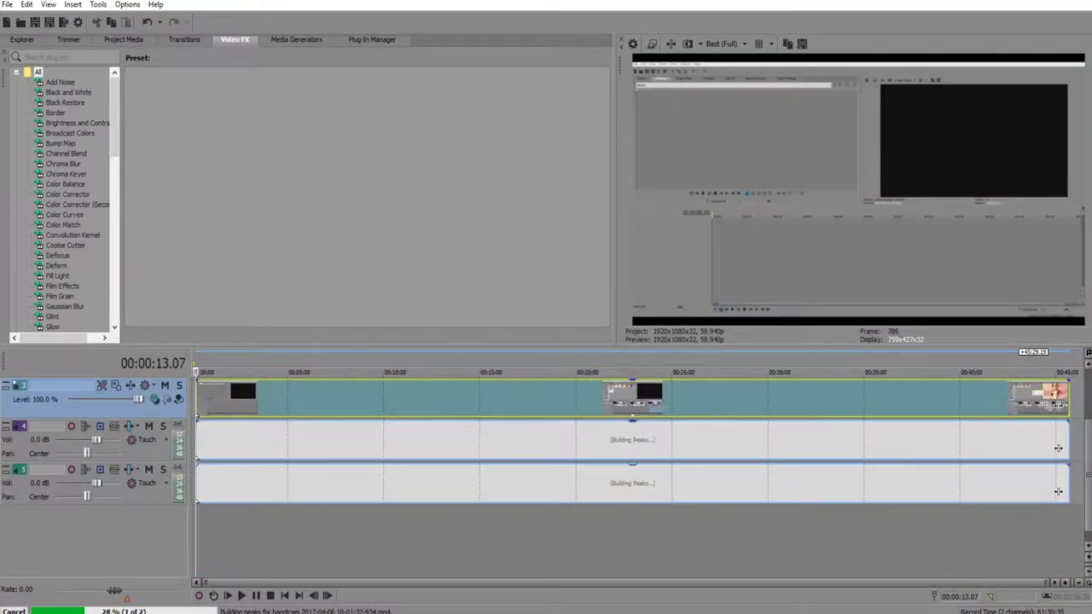
{"action": "scroll", "coordinate": [1059, 448], "scroll_direction": "up", "scroll_amount": 1}
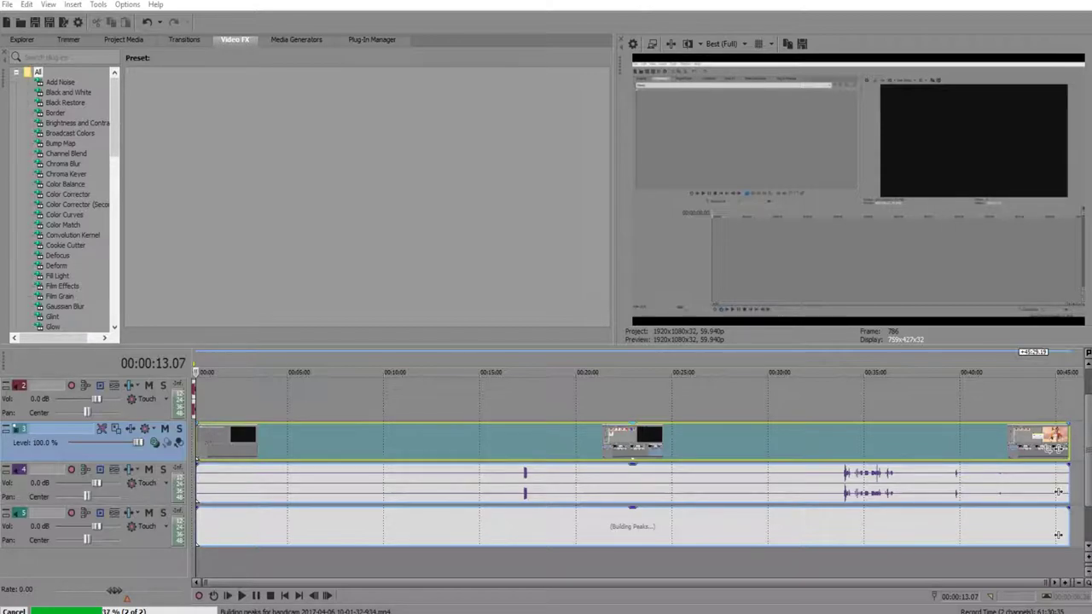
{"action": "left_click", "coordinate": [209, 483]}
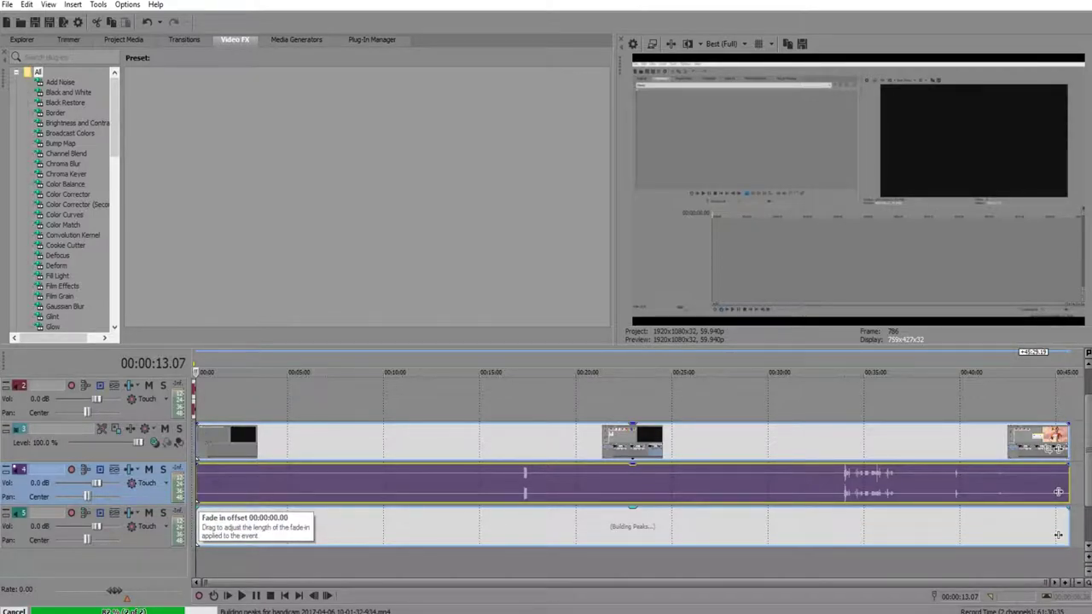
{"action": "left_click", "coordinate": [1058, 535]}
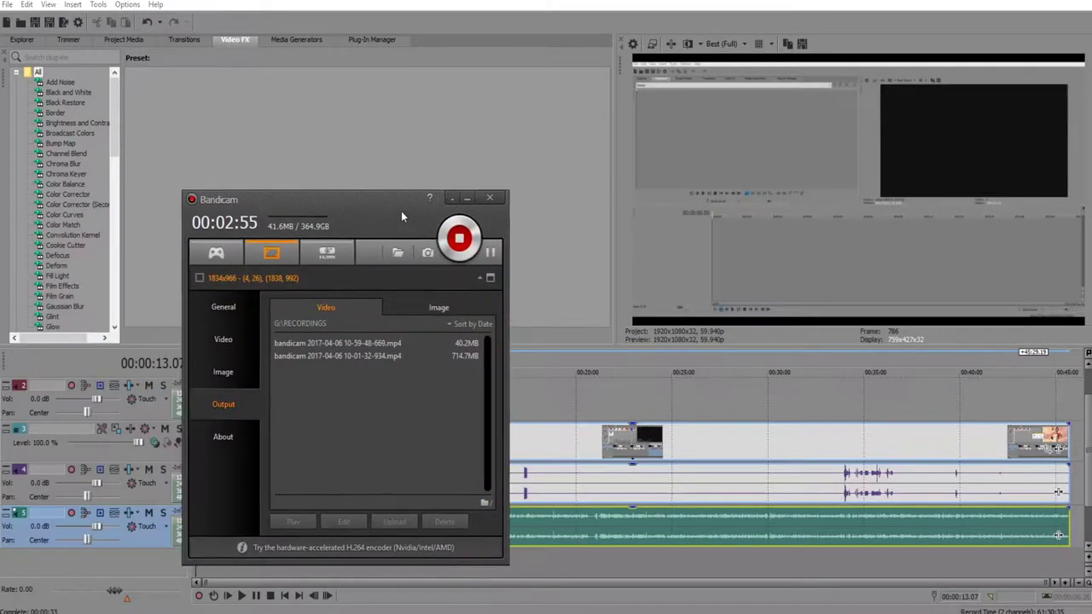
Step: Apply Bandicam's YouTube (1080p) preset: 30 fps, quality 80, 44.1 kHz 160 kbps stereo audio
{"action": "left_click_drag", "start_coordinate": [401, 211], "coordinate": [535, 174]}
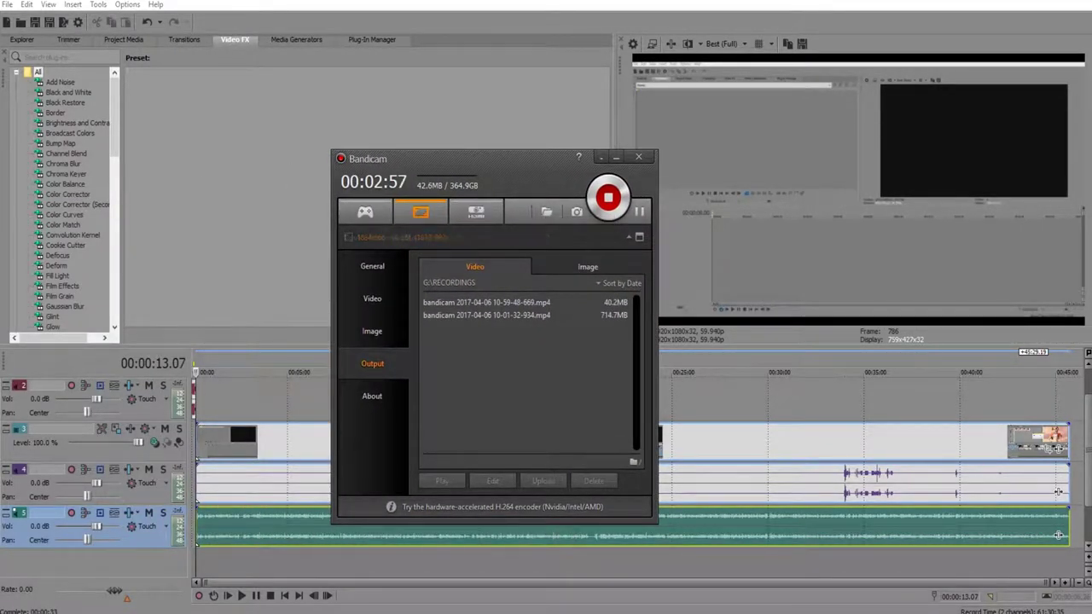
{"action": "left_click", "coordinate": [372, 299]}
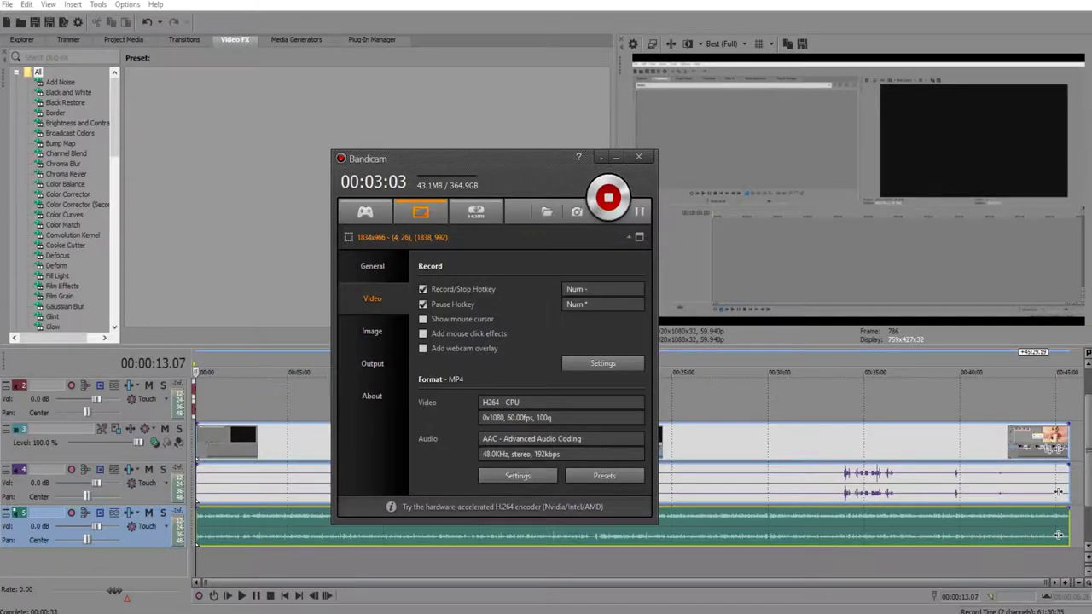
{"action": "left_click", "coordinate": [518, 475]}
{"action": "left_click", "coordinate": [512, 469]}
{"action": "left_click", "coordinate": [604, 475]}
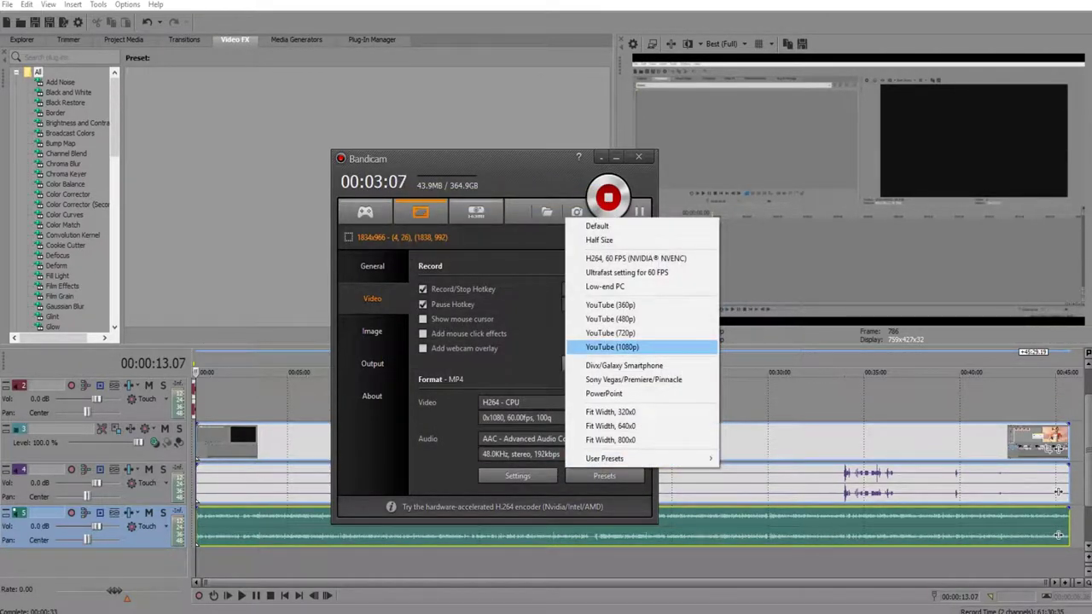
{"action": "left_click", "coordinate": [612, 346]}
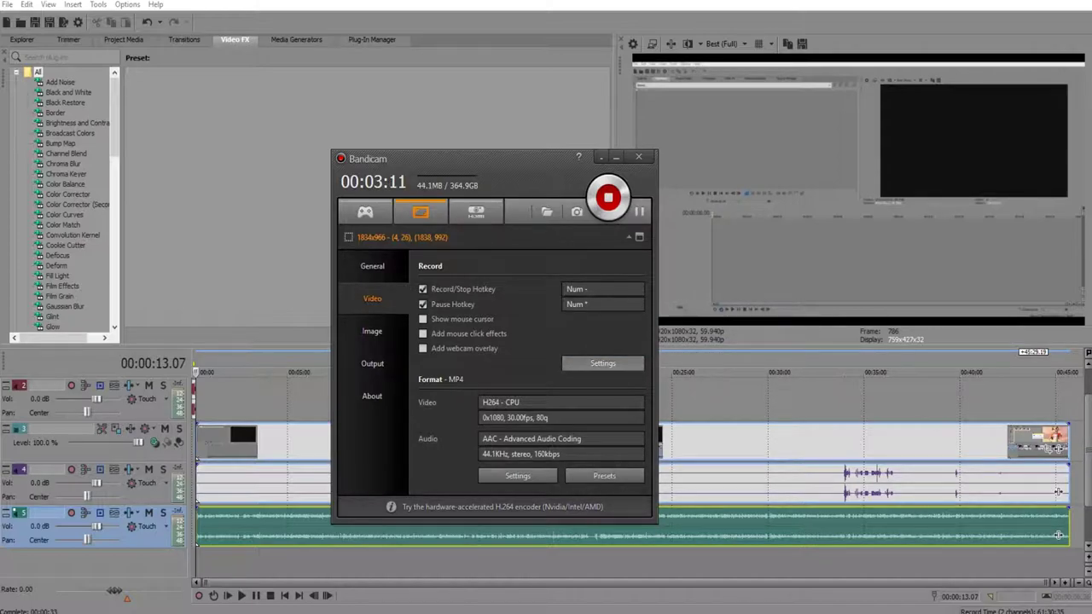
Step: Open Bandicam's Sound settings and review the primary and secondary sound device lists
{"action": "left_click", "coordinate": [602, 362]}
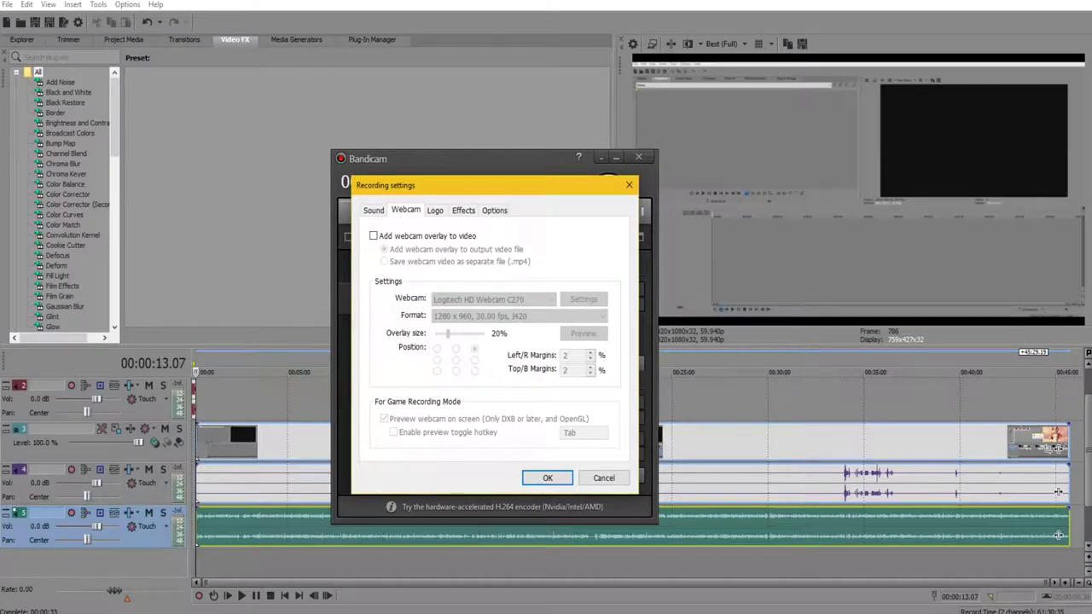
{"action": "key", "text": "ctrl+shift+Tab"}
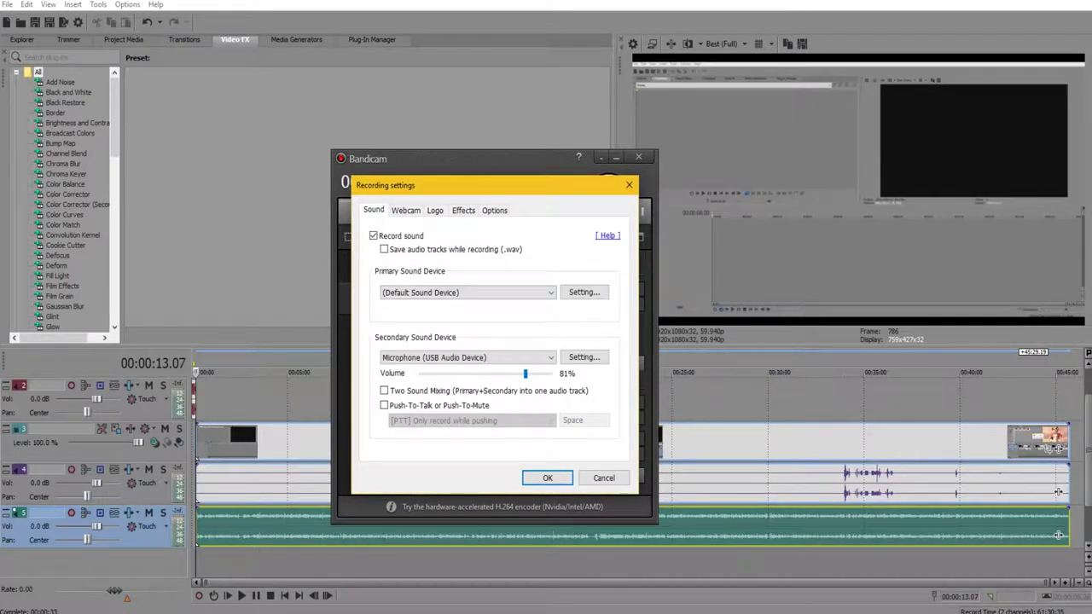
{"action": "left_click", "coordinate": [468, 358]}
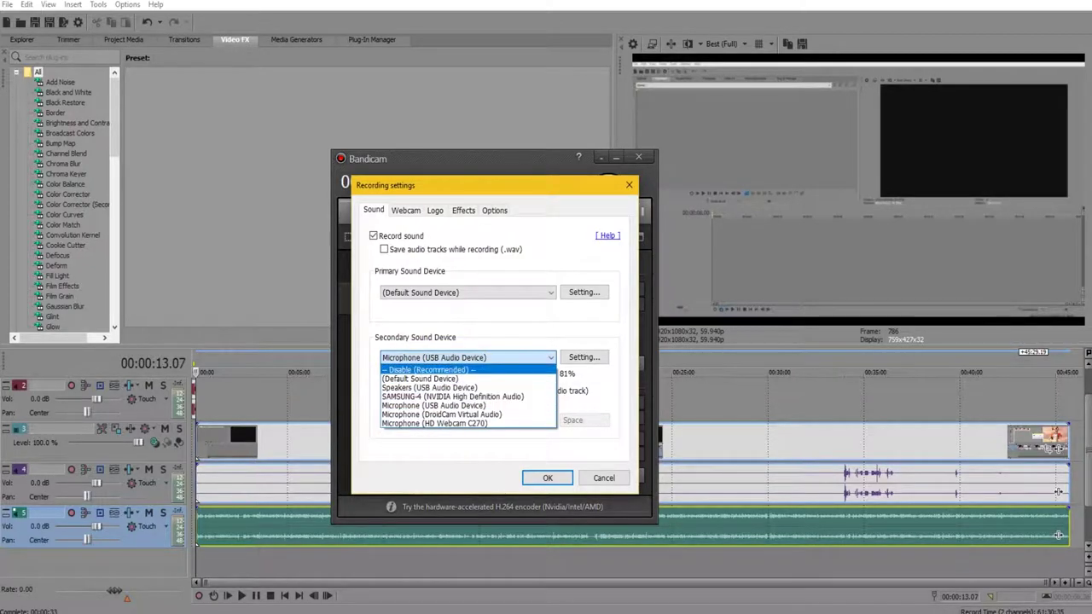
{"action": "key", "text": "Escape"}
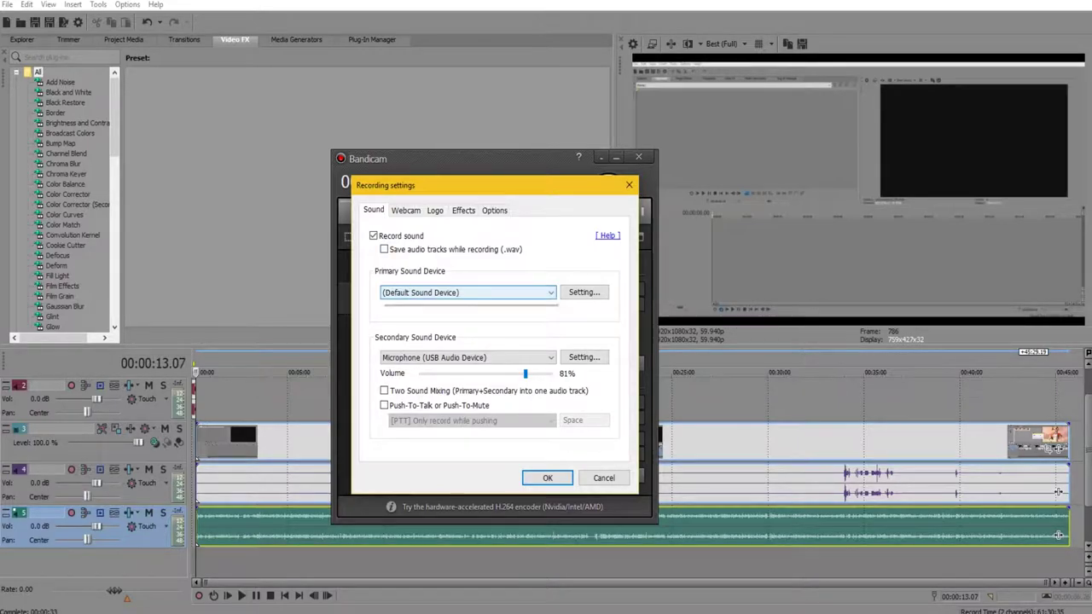
{"action": "left_click", "coordinate": [468, 293]}
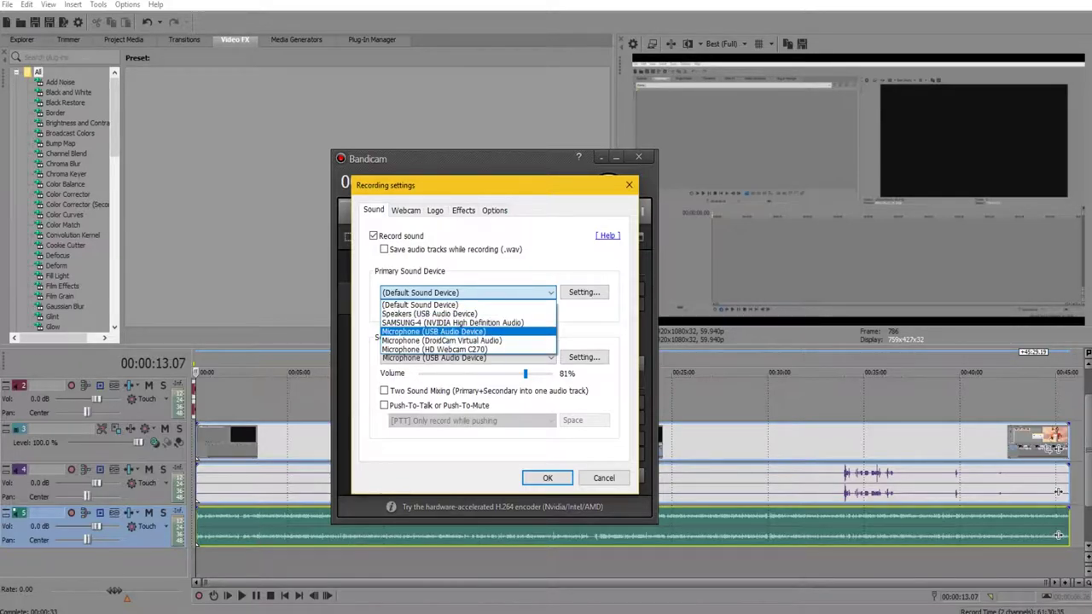
{"action": "left_click", "coordinate": [468, 358]}
{"action": "left_click", "coordinate": [467, 358]}
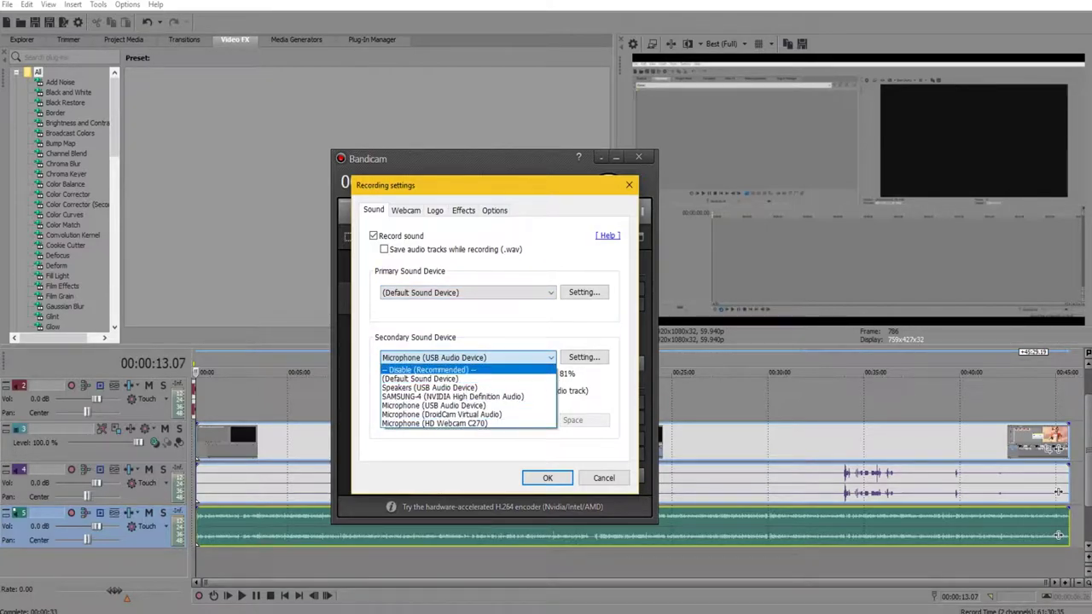
{"action": "key", "text": "Escape"}
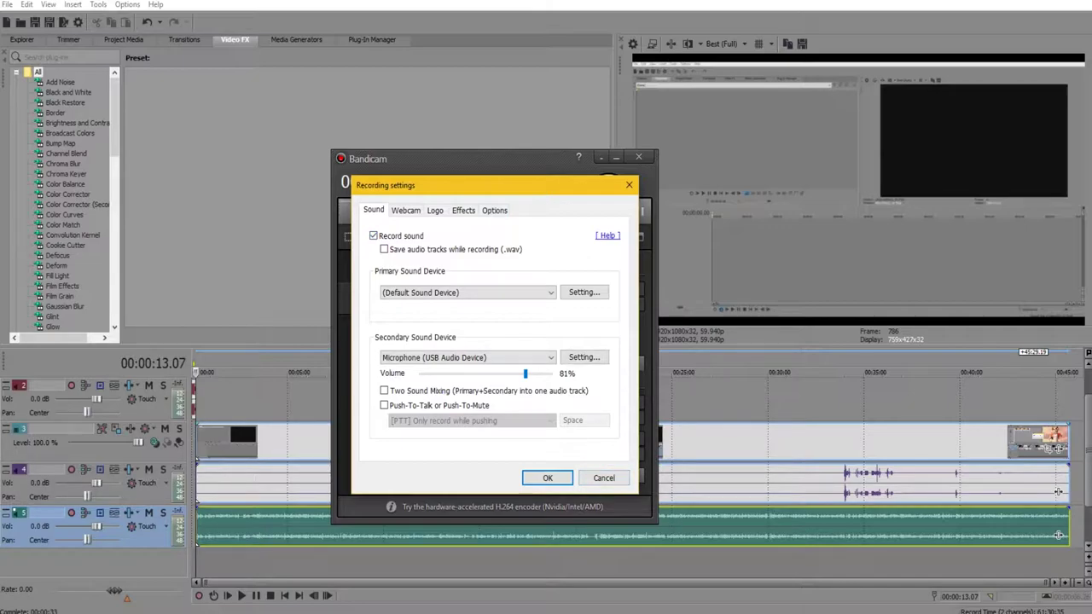
Step: Set the secondary sound device to Disable (Recommended) and confirm the settings
{"action": "left_click", "coordinate": [467, 357]}
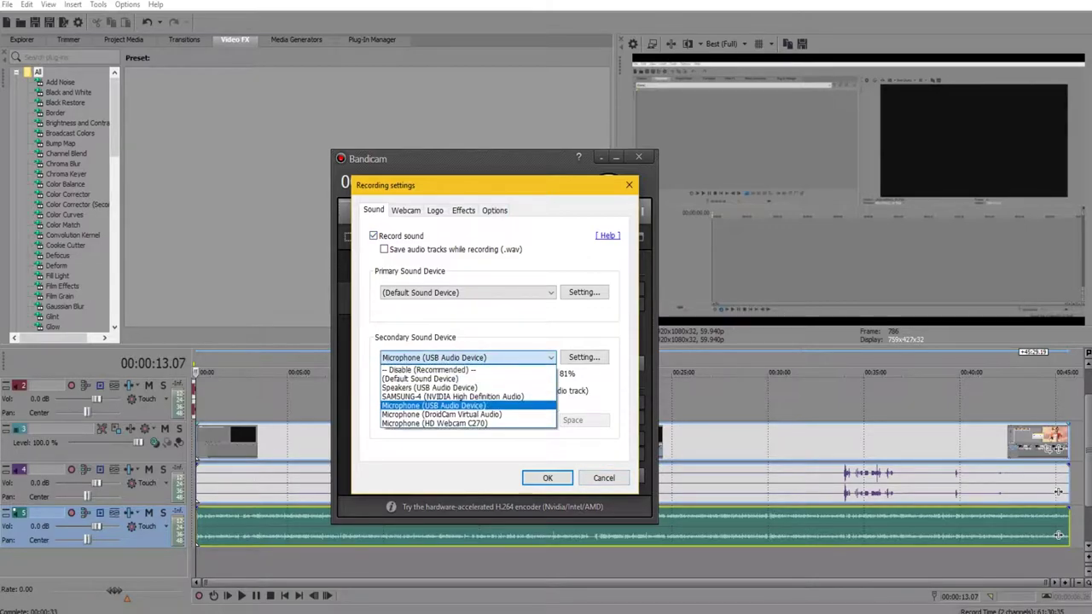
{"action": "key", "text": "Return"}
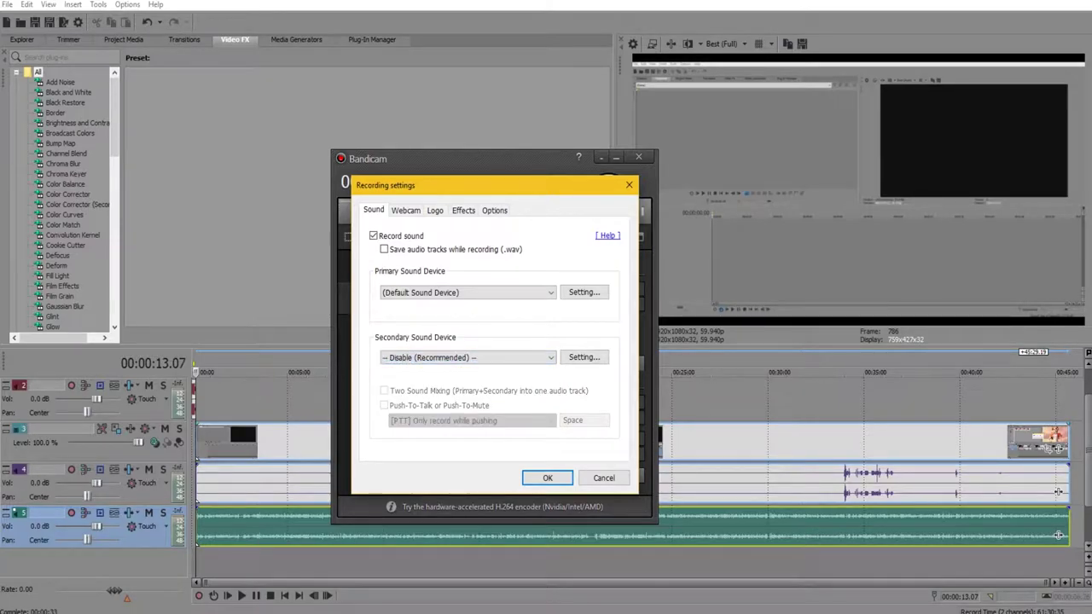
{"action": "key", "text": "alt+Down"}
{"action": "key", "text": "Return"}
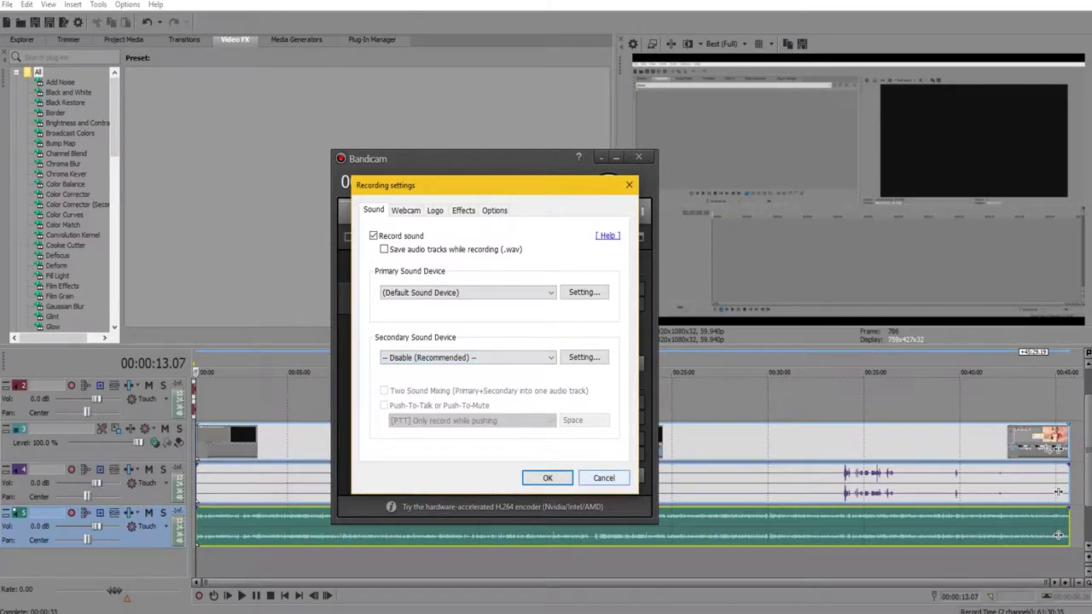
{"action": "key", "text": "Return"}
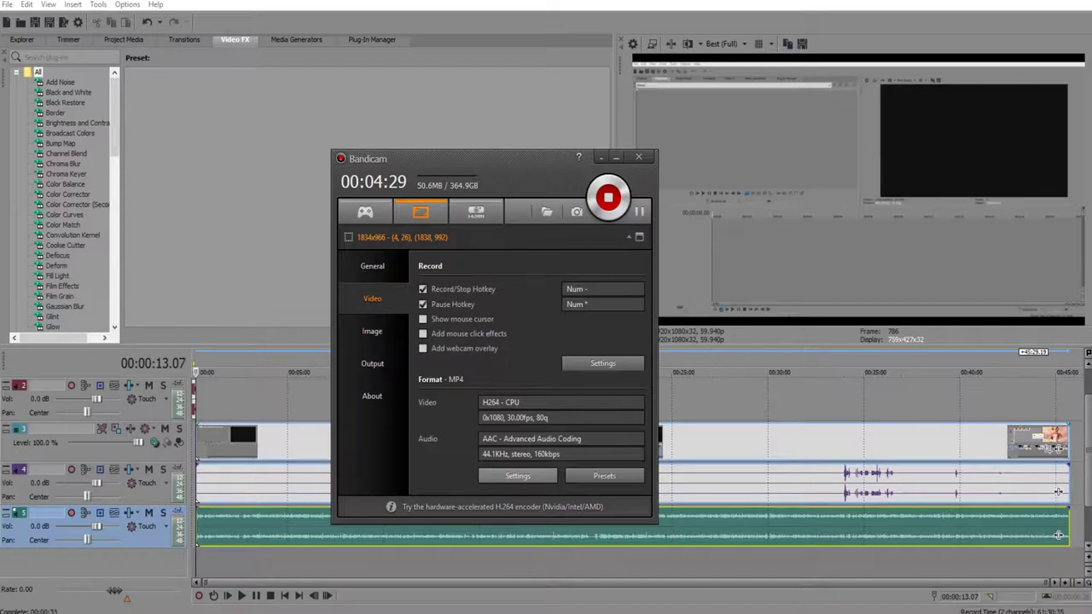
Step: In Format settings, set the video to 60 fps, H264 (CPU) codec, and quality 100
{"action": "key", "text": "Tab"}
{"action": "key", "text": "Return"}
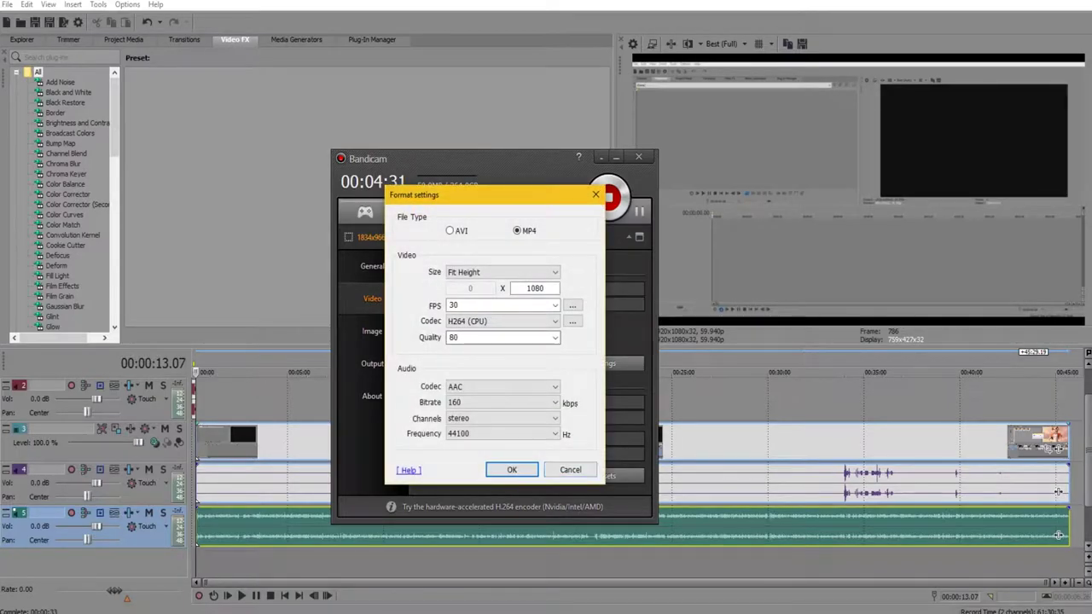
{"action": "key", "text": "Tab"}
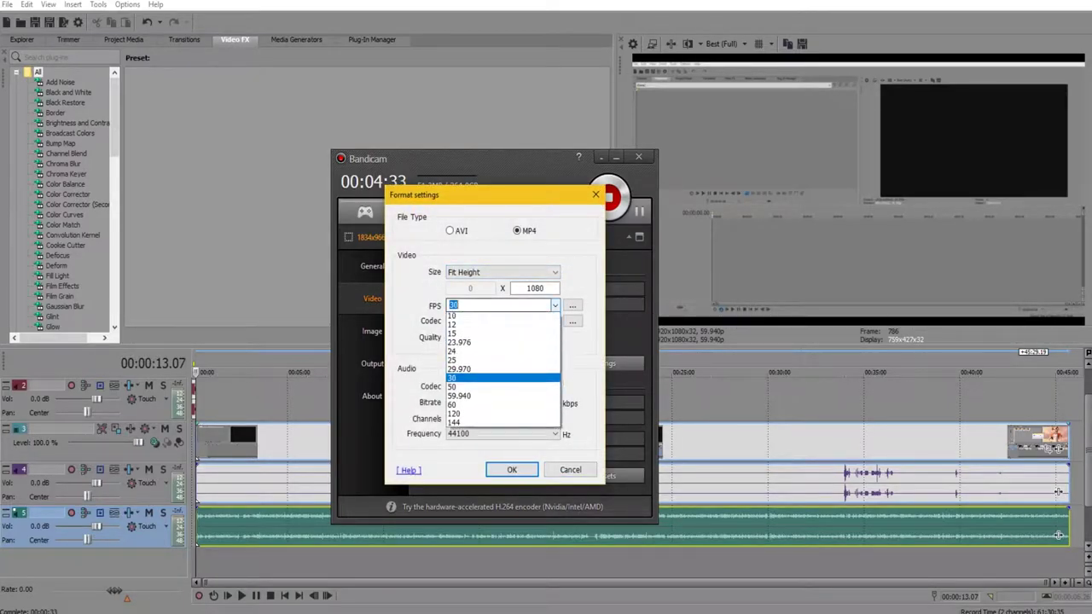
{"action": "key", "text": "alt+Down"}
{"action": "key", "text": "Up"}
{"action": "key", "text": "Return"}
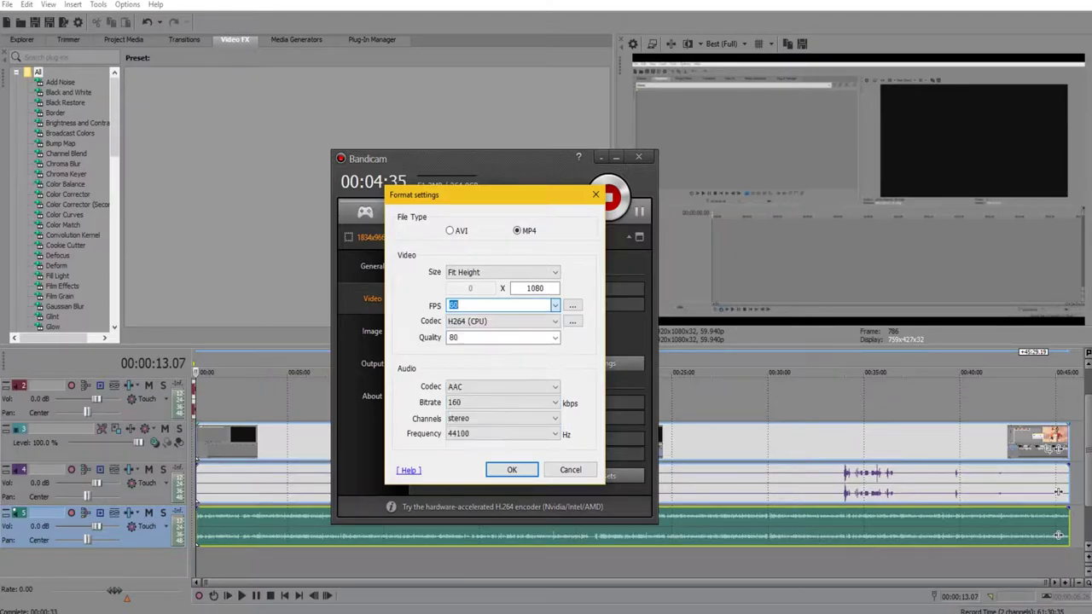
{"action": "key", "text": "Tab"}
{"action": "key", "text": "alt+Down"}
{"action": "key", "text": "Return"}
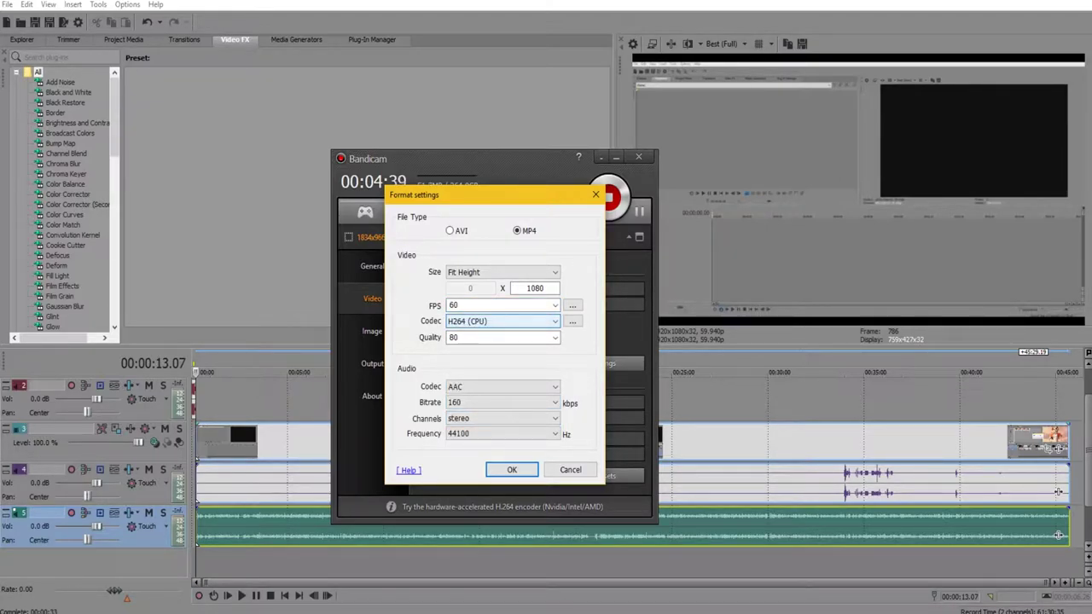
{"action": "key", "text": "alt+Down"}
{"action": "key", "text": "Up"}
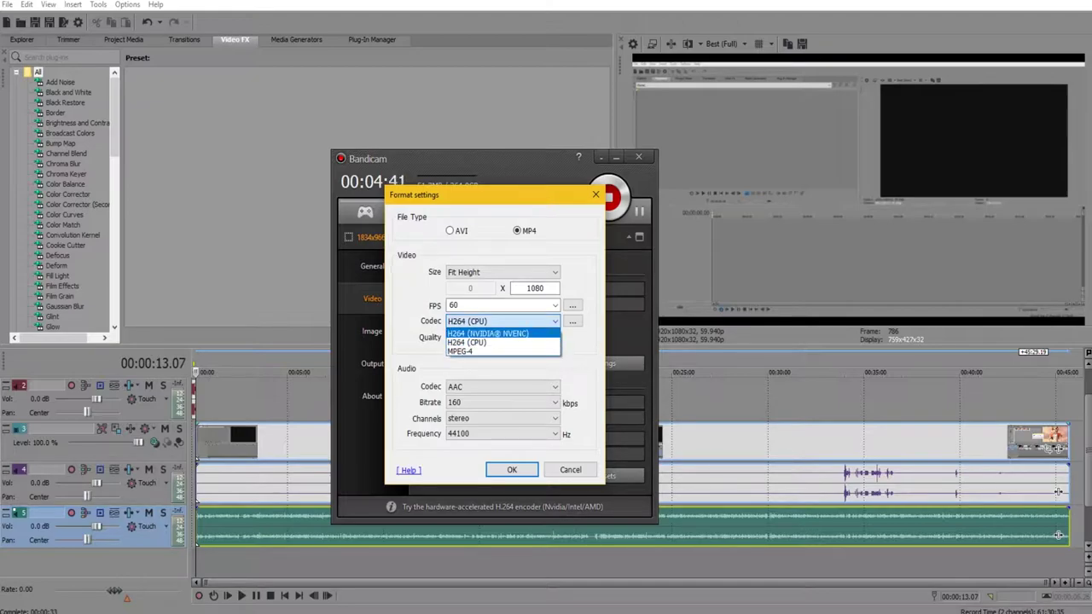
{"action": "key", "text": "Escape"}
{"action": "key", "text": "alt+Down"}
{"action": "key", "text": "Up"}
{"action": "key", "text": "Escape"}
{"action": "key", "text": "Tab"}
{"action": "key", "text": "alt+Down"}
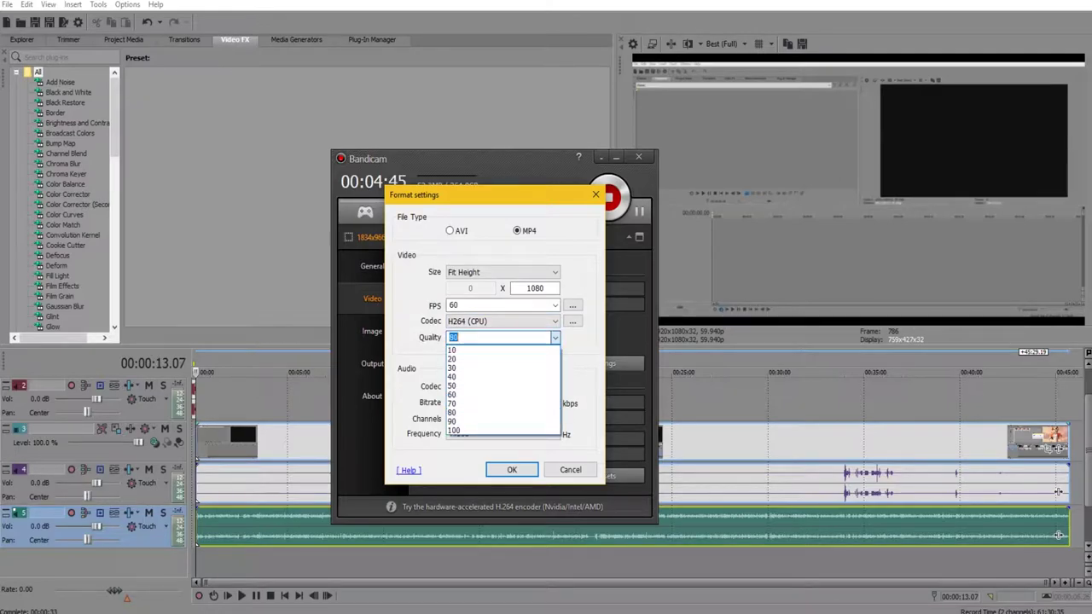
{"action": "key", "text": "Down"}
{"action": "key", "text": "Down"}
{"action": "key", "text": "Return"}
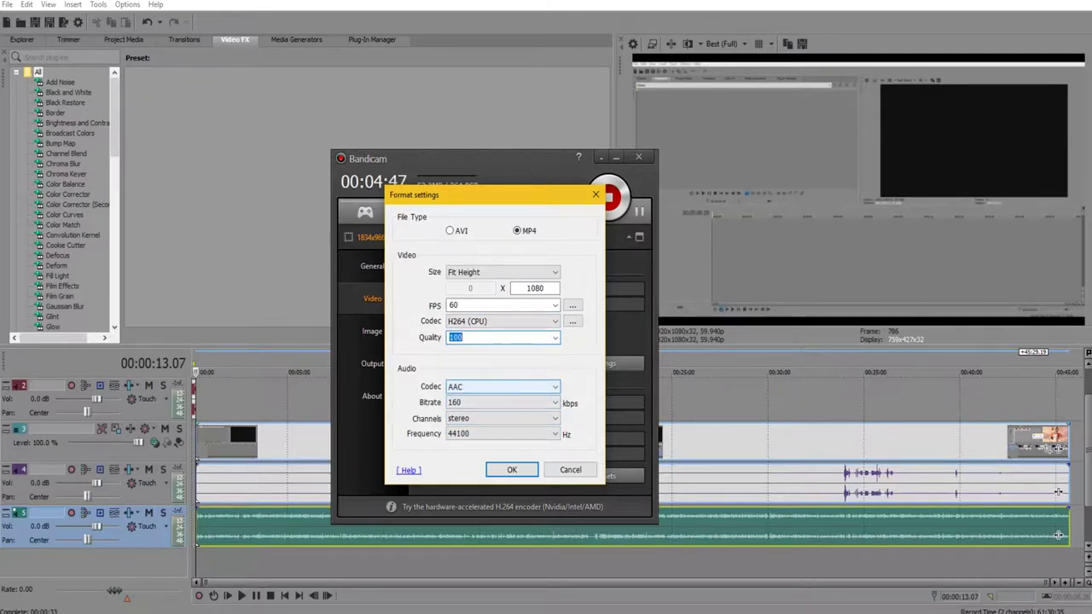
Step: Set audio to stereo AAC at 192 kbps and 48000 Hz, keep Fit Height, and apply
{"action": "key", "text": "Tab"}
{"action": "key", "text": "alt+Down"}
{"action": "key", "text": "Escape"}
{"action": "key", "text": "Tab"}
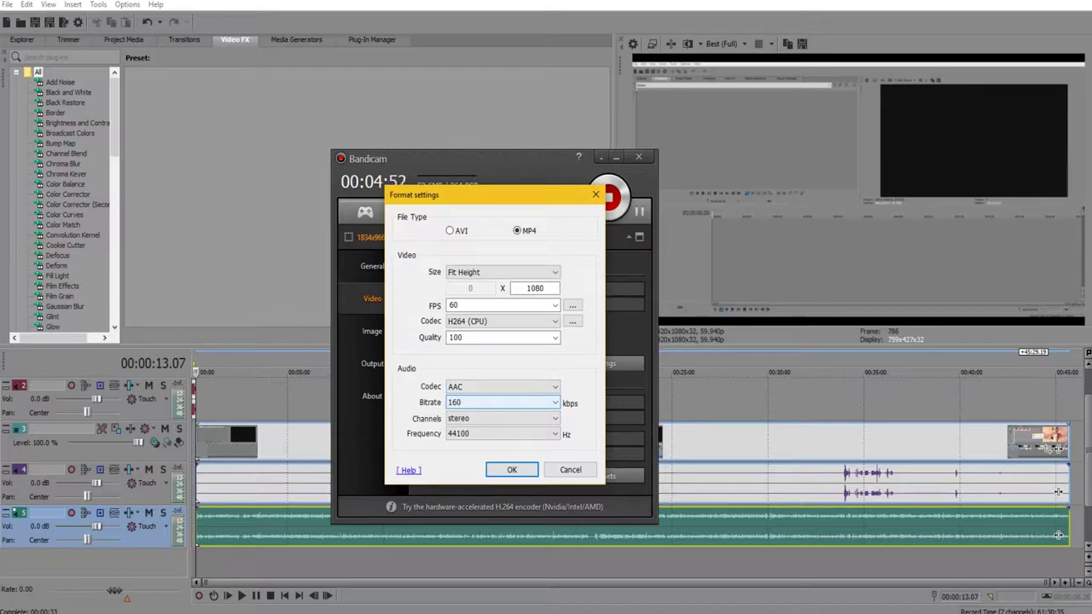
{"action": "key", "text": "Tab"}
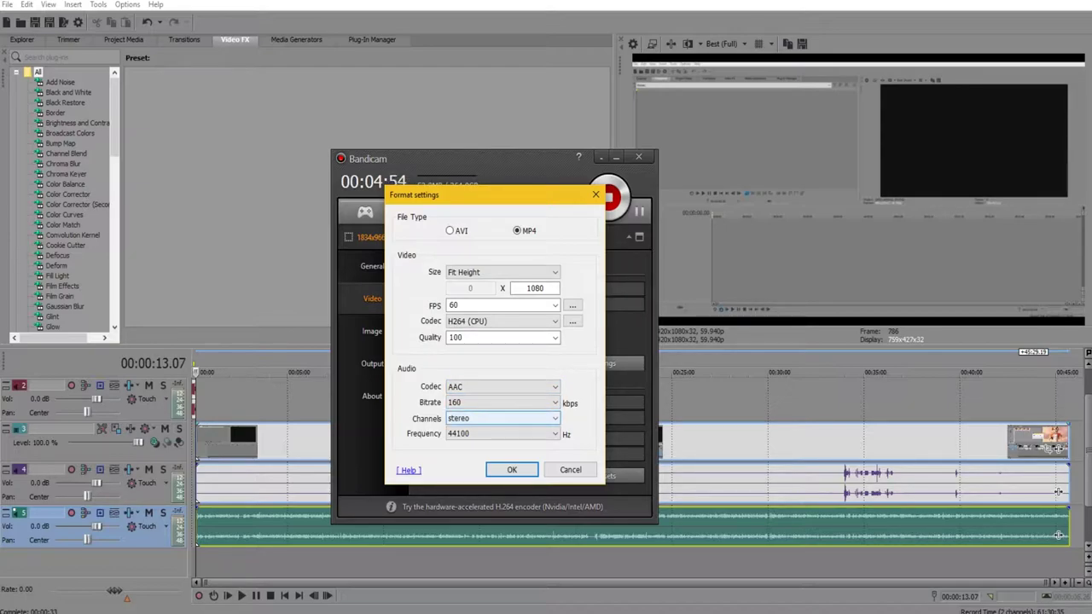
{"action": "key", "text": "shift+Tab"}
{"action": "key", "text": "alt+Down"}
{"action": "key", "text": "Down"}
{"action": "key", "text": "Return"}
{"action": "key", "text": "Tab"}
{"action": "key", "text": "alt+Down"}
{"action": "key", "text": "Return"}
{"action": "key", "text": "Tab"}
{"action": "key", "text": "alt+Down"}
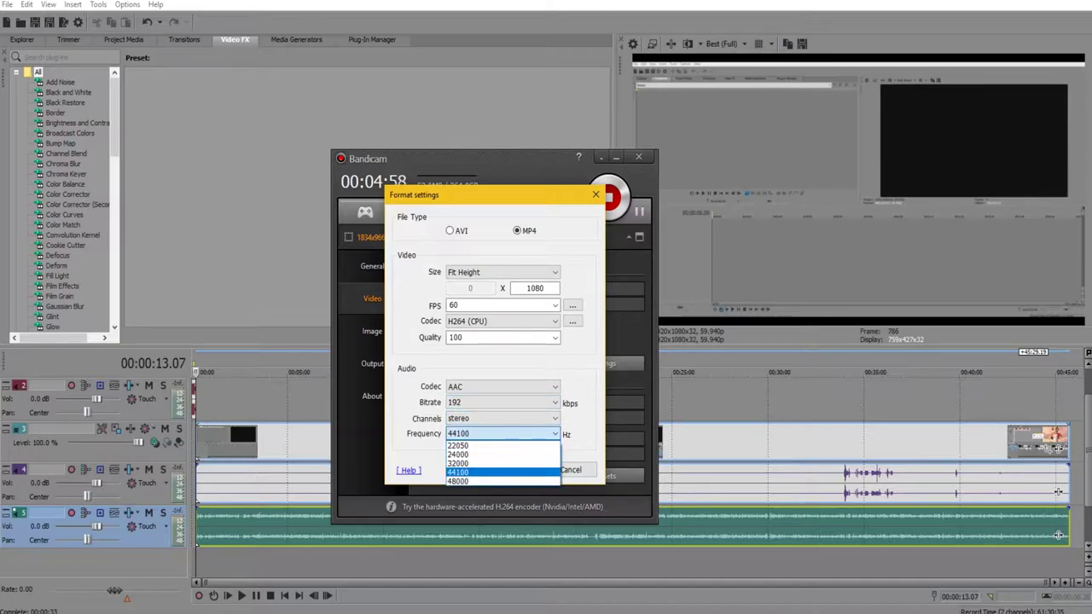
{"action": "key", "text": "Down"}
{"action": "key", "text": "Return"}
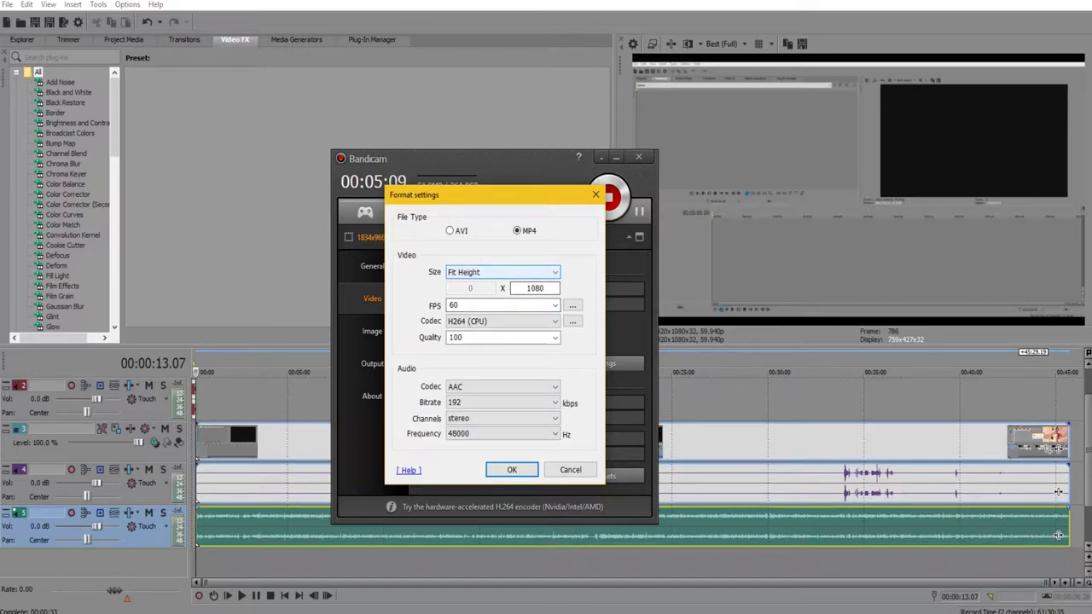
{"action": "left_click", "coordinate": [504, 272]}
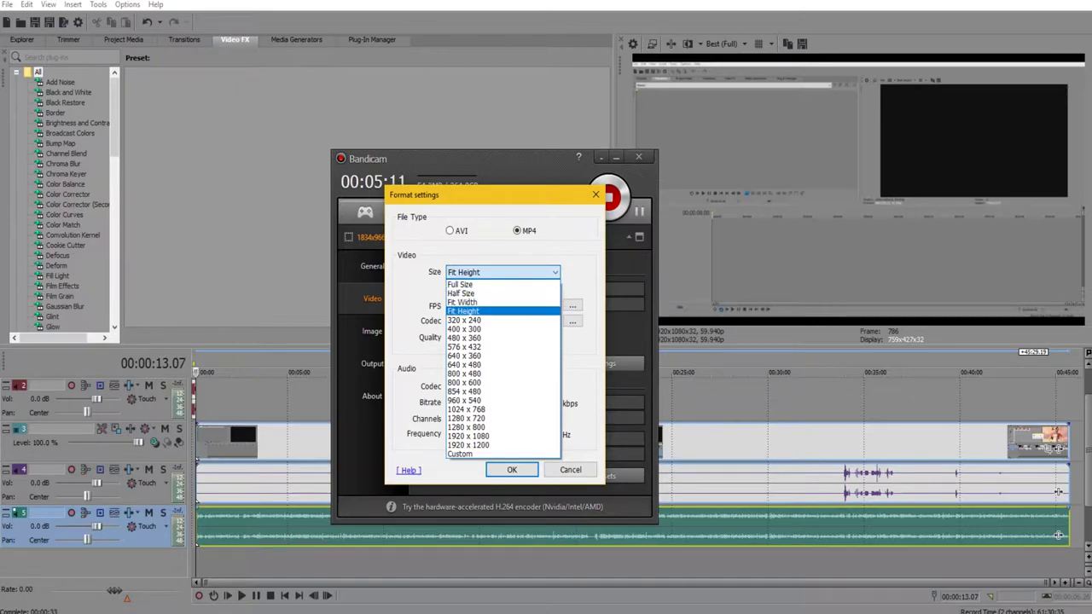
{"action": "key", "text": "Return"}
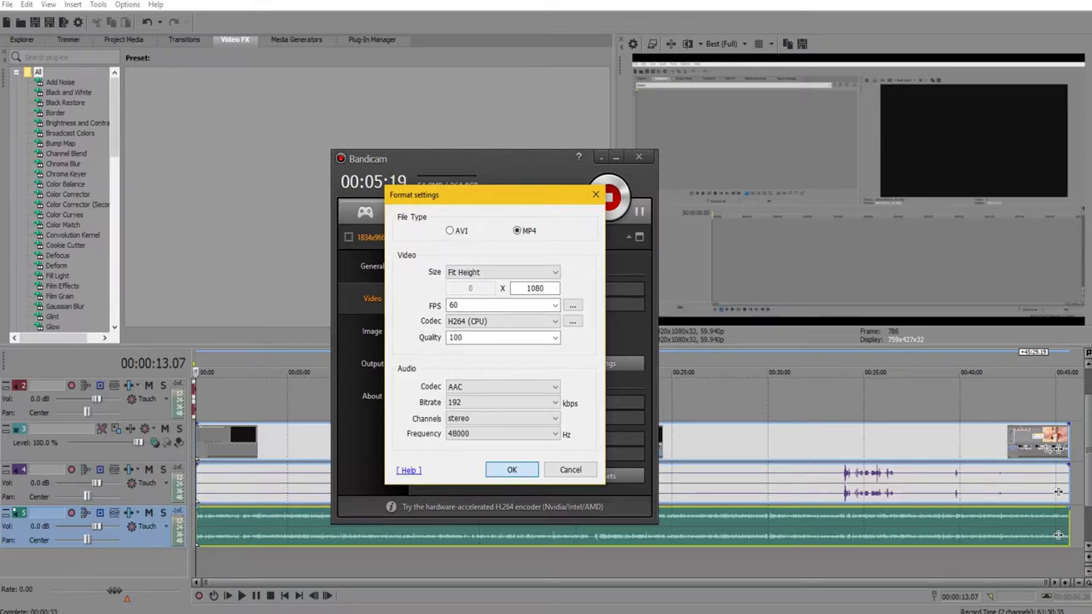
{"action": "key", "text": "Return"}
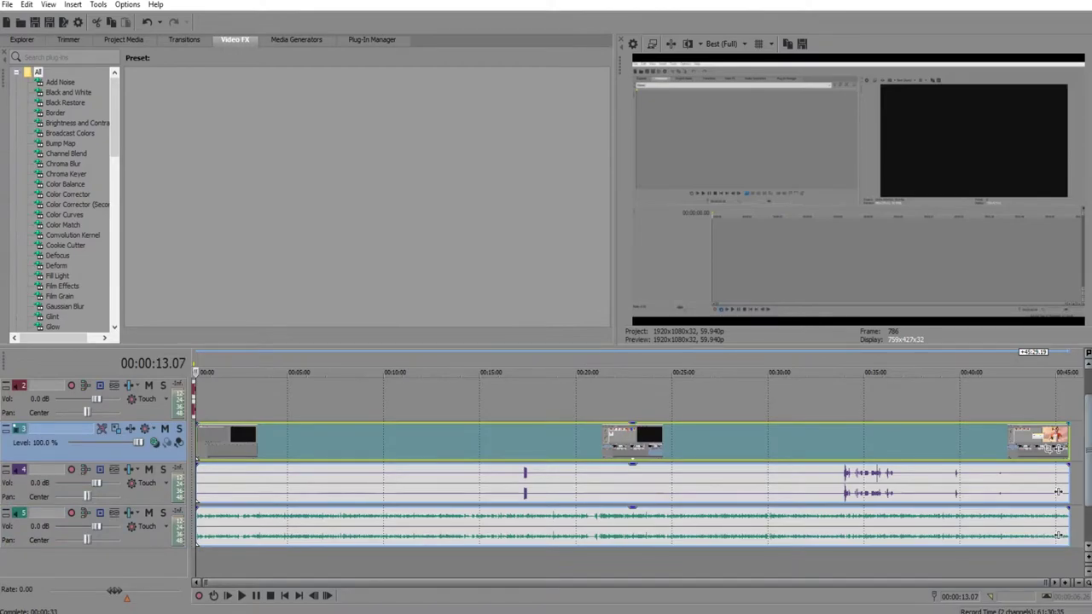
Step: Set Maintain aspect ratio to No in the recording event's Pan/Crop settings
{"action": "left_click", "coordinate": [1050, 449]}
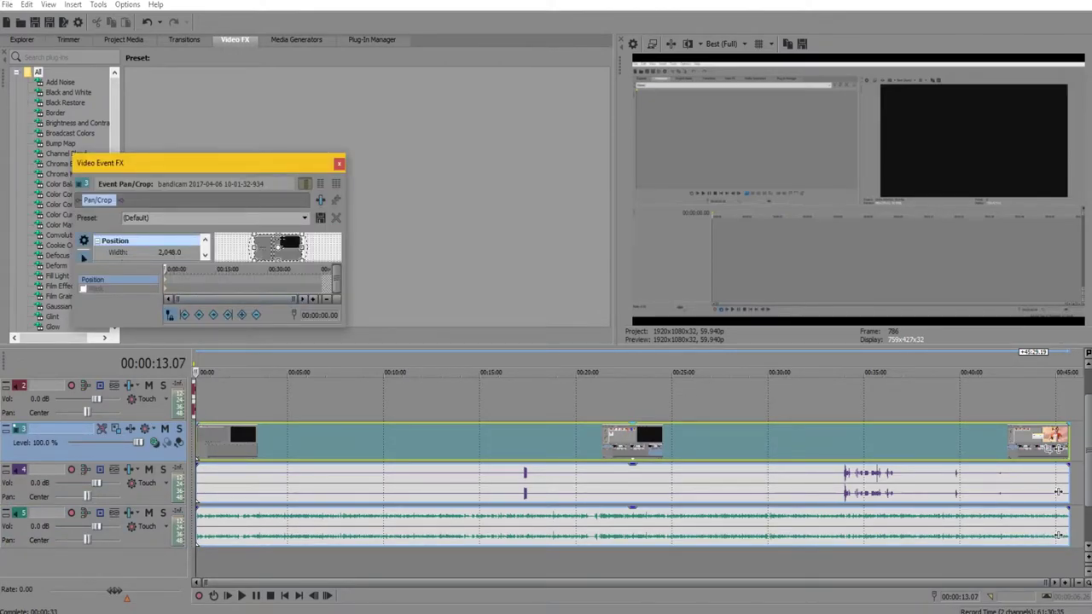
{"action": "scroll", "coordinate": [496, 364], "scroll_direction": "up", "scroll_amount": 6}
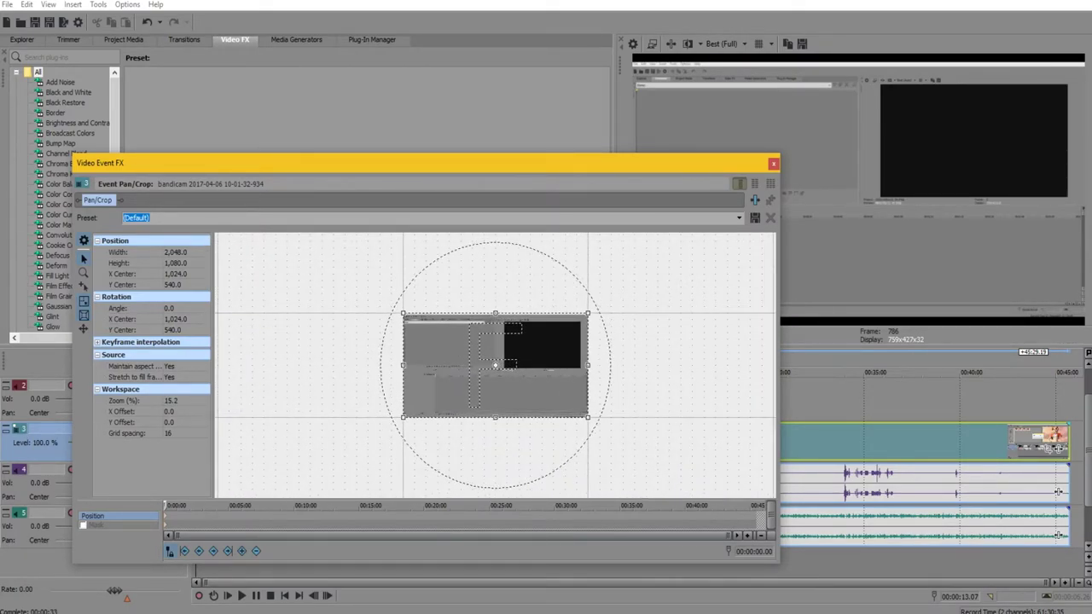
{"action": "double_click", "coordinate": [169, 366]}
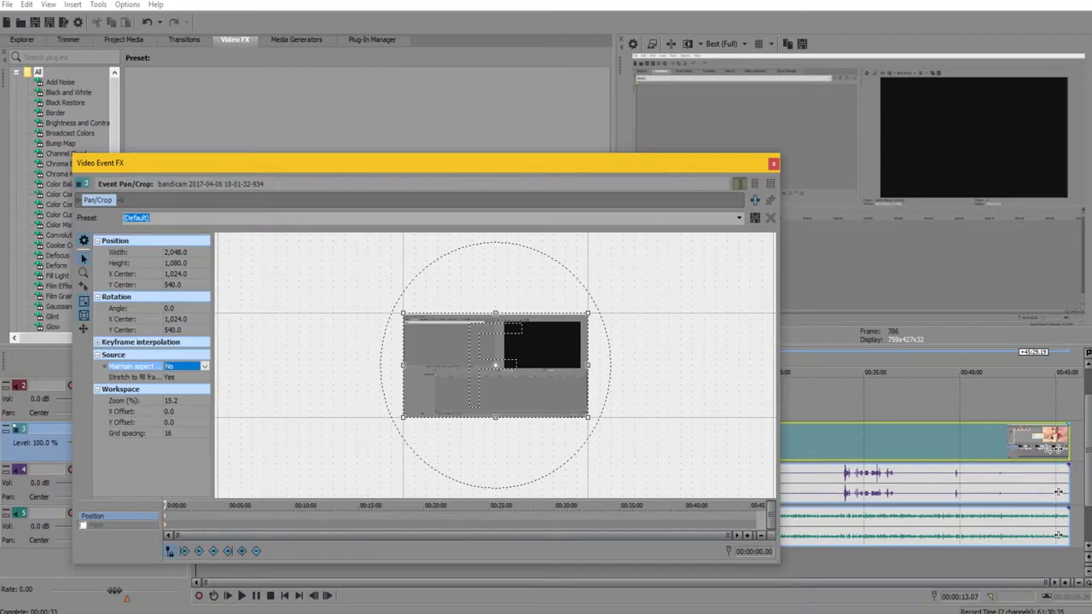
{"action": "left_click", "coordinate": [774, 163]}
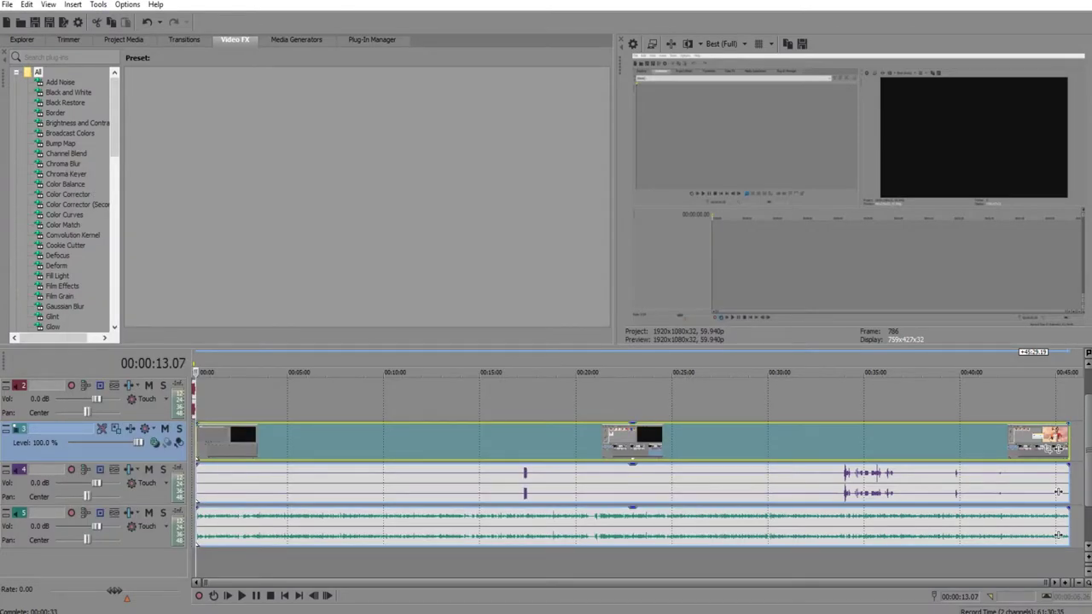
Step: Move the playhead to about 28:04 and turn on Disable Resample for the recording's video event
{"action": "left_click", "coordinate": [483, 401]}
{"action": "left_click", "coordinate": [591, 401]}
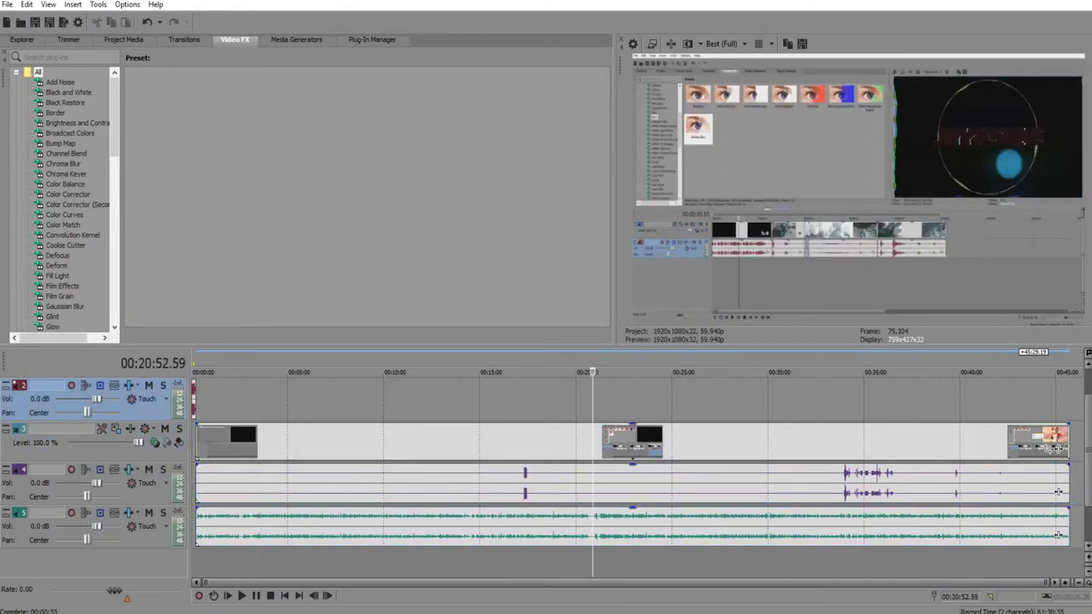
{"action": "left_click", "coordinate": [665, 401]}
{"action": "left_click", "coordinate": [731, 401]}
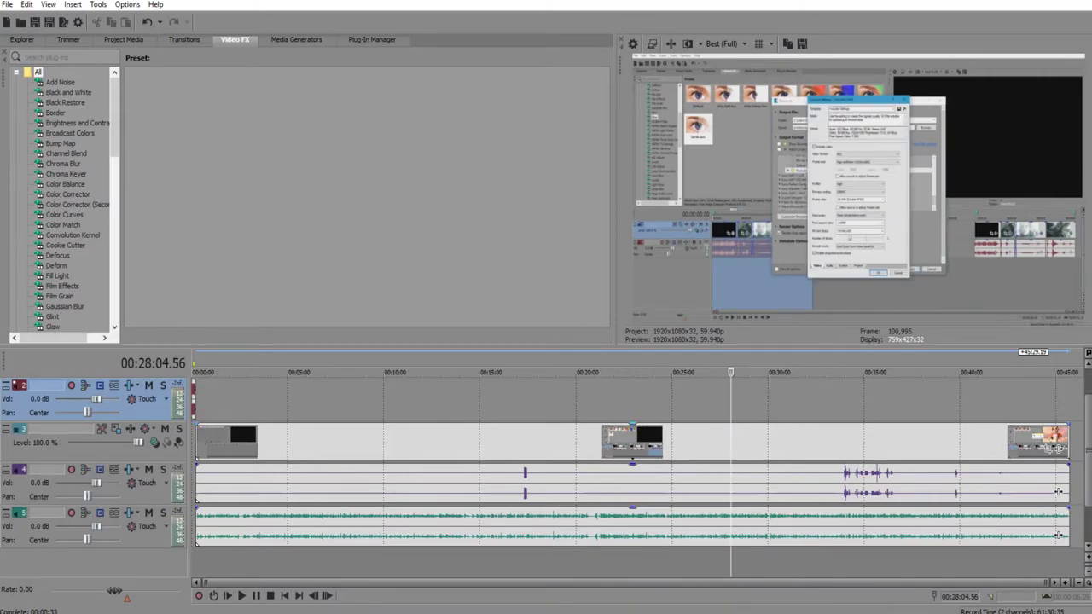
{"action": "scroll", "coordinate": [783, 444], "scroll_direction": "up", "scroll_amount": 3}
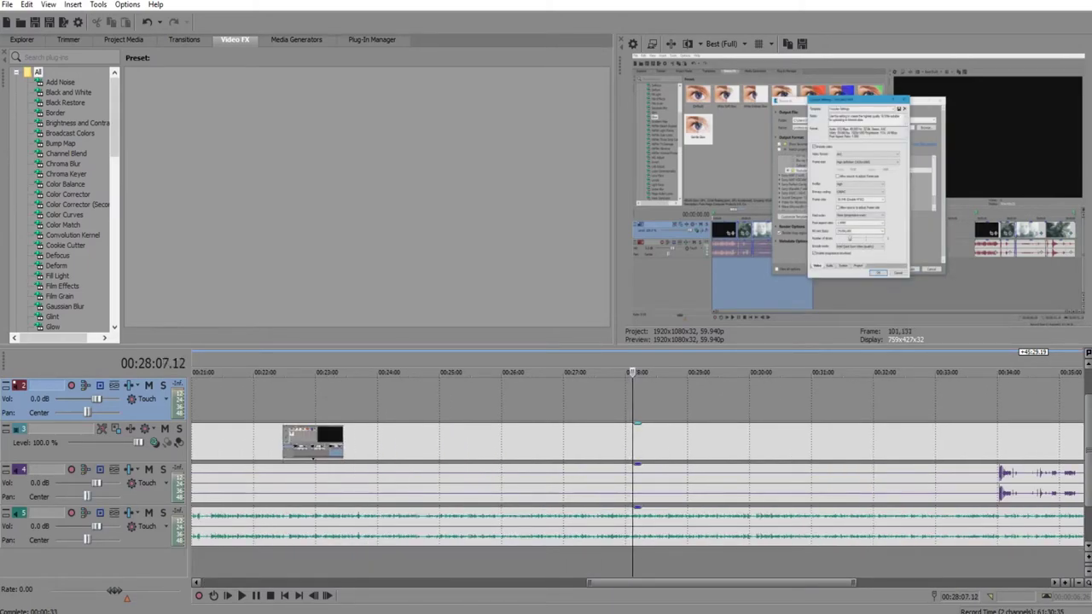
{"action": "right_click", "coordinate": [640, 417]}
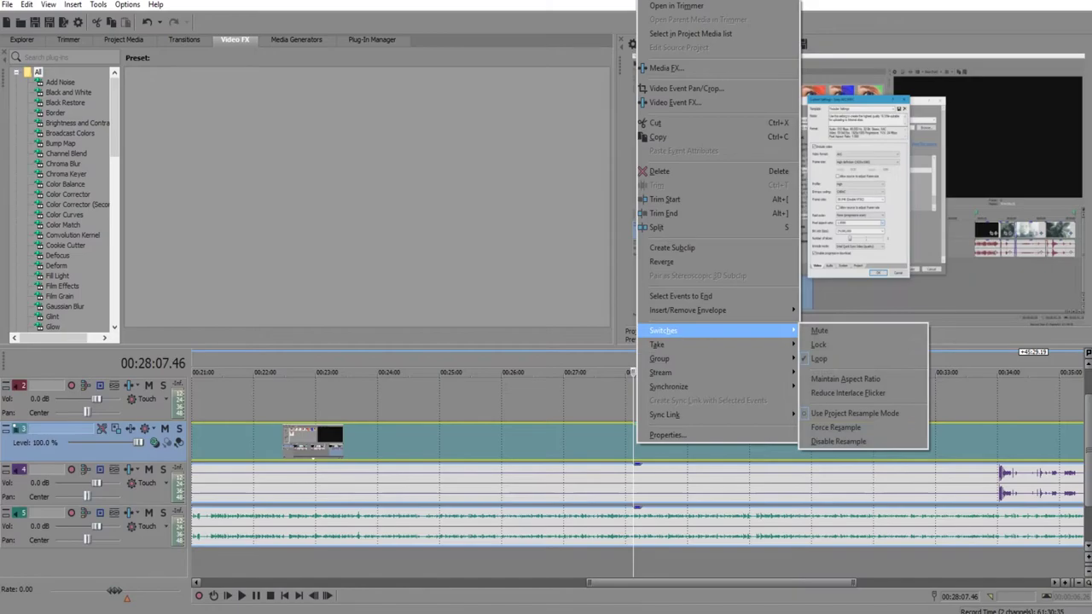
{"action": "mouse_move", "coordinate": [675, 331]}
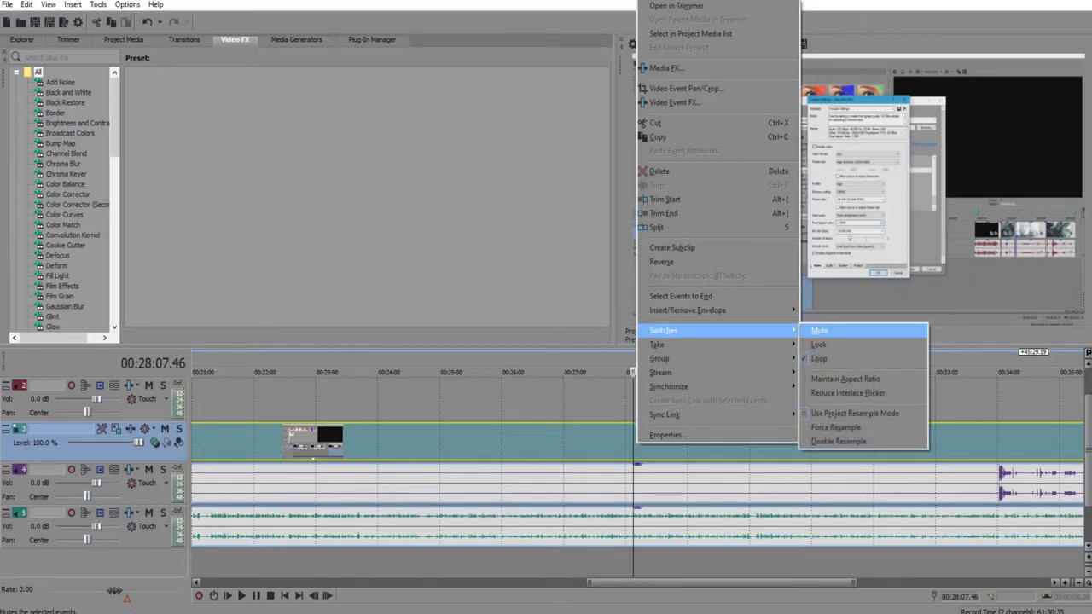
{"action": "left_click", "coordinate": [853, 441]}
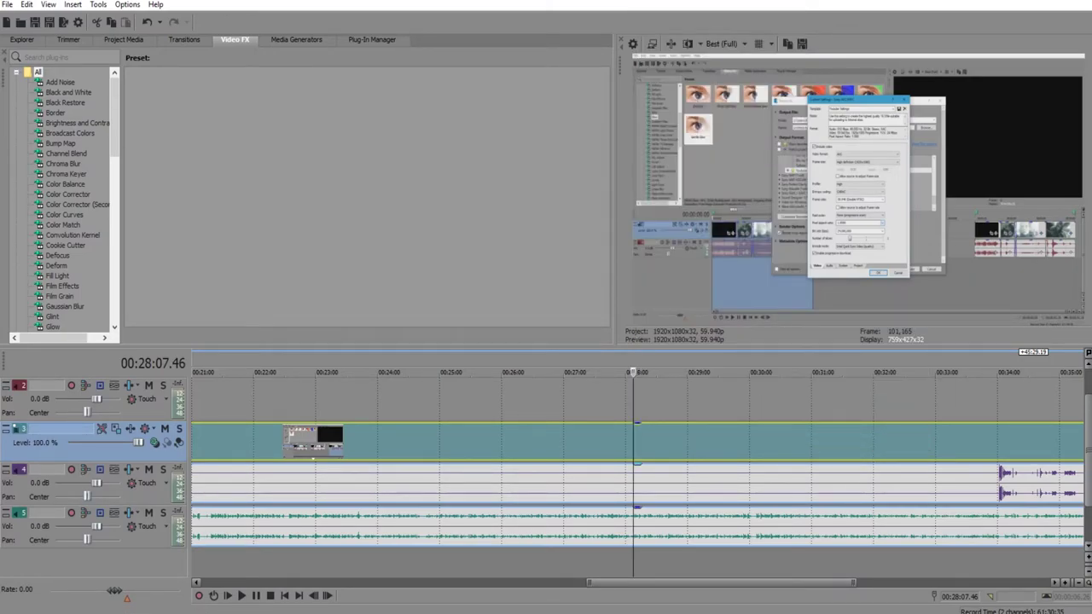
{"action": "scroll", "coordinate": [602, 482], "scroll_direction": "down", "scroll_amount": 5}
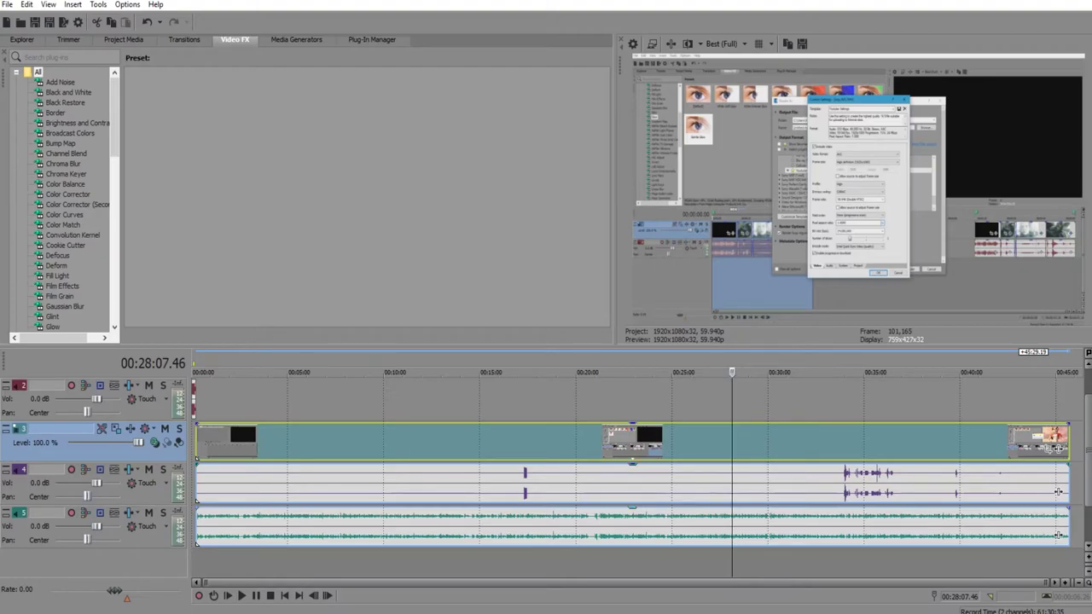
{"action": "left_click", "coordinate": [305, 525]}
{"action": "scroll", "coordinate": [306, 524], "scroll_direction": "up", "scroll_amount": 5}
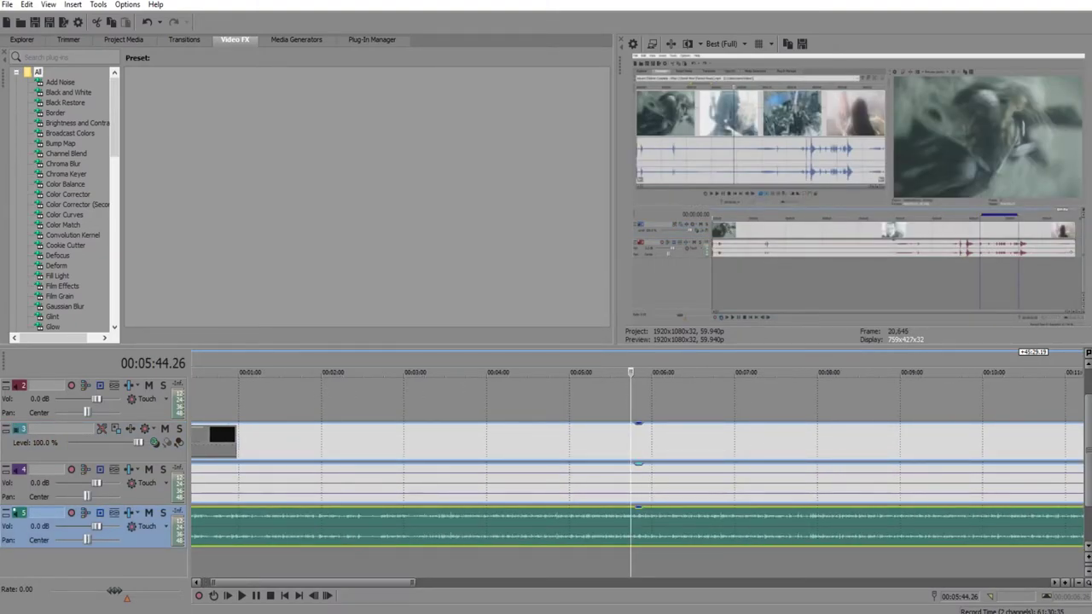
{"action": "key", "text": "Up"}
{"action": "key", "text": "Up"}
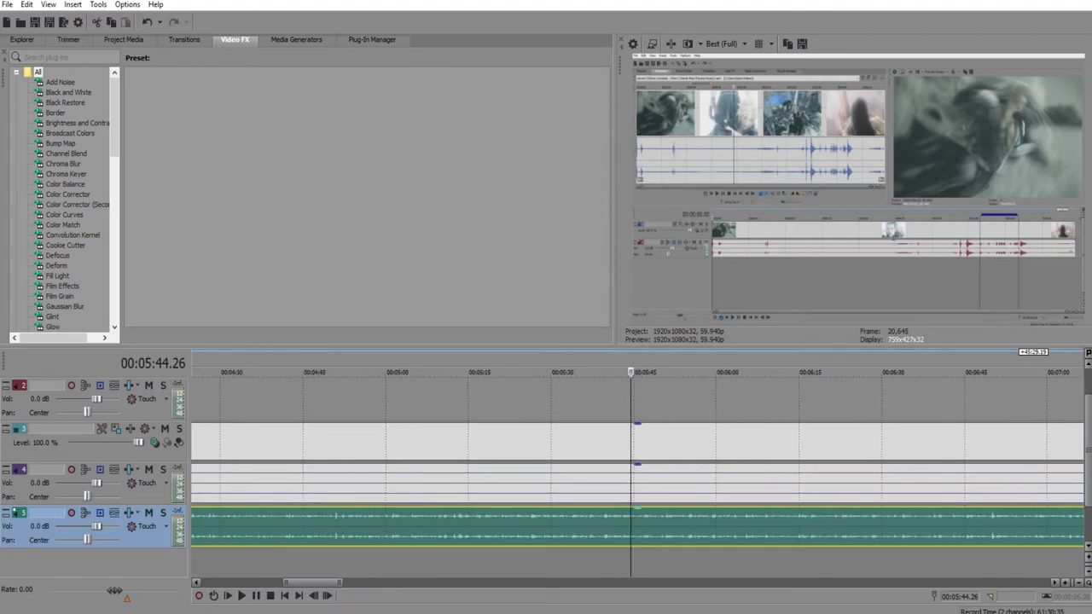
{"action": "key", "text": "s"}
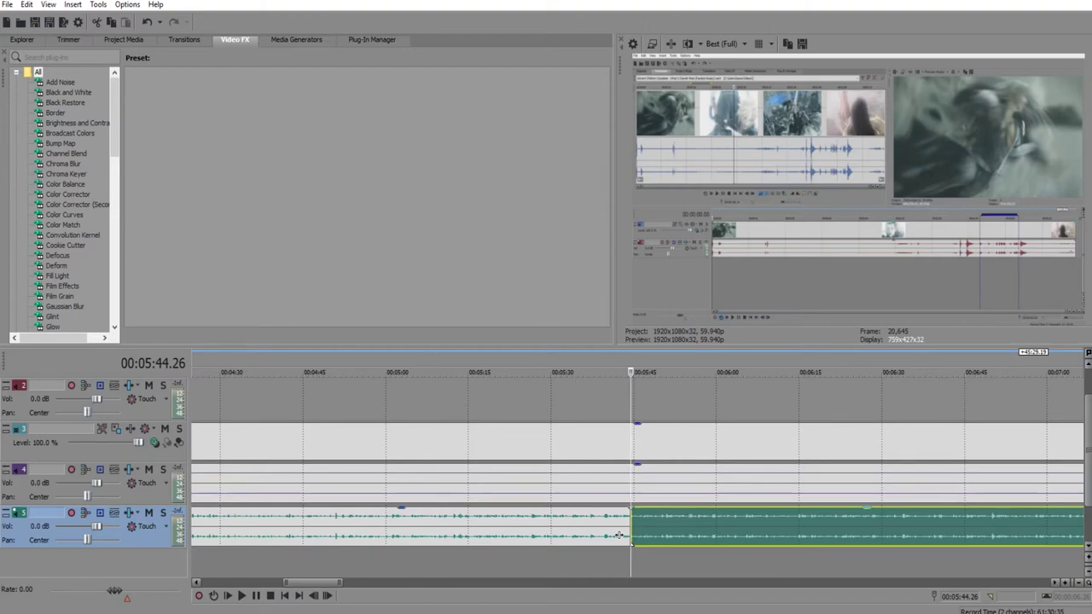
{"action": "key", "text": "KP_6"}
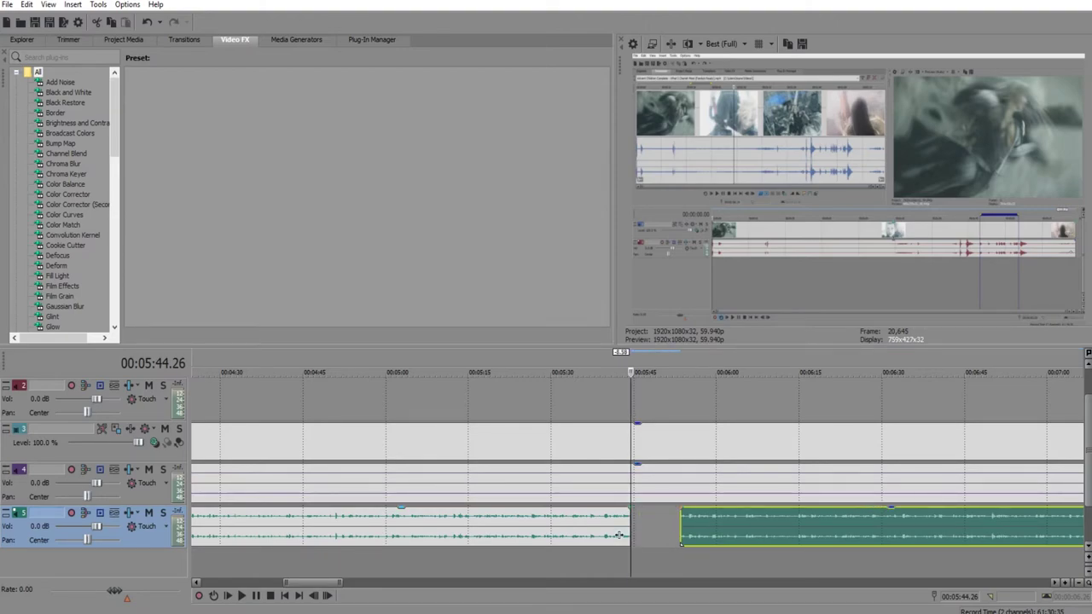
{"action": "scroll", "coordinate": [618, 535], "scroll_direction": "down", "scroll_amount": 8}
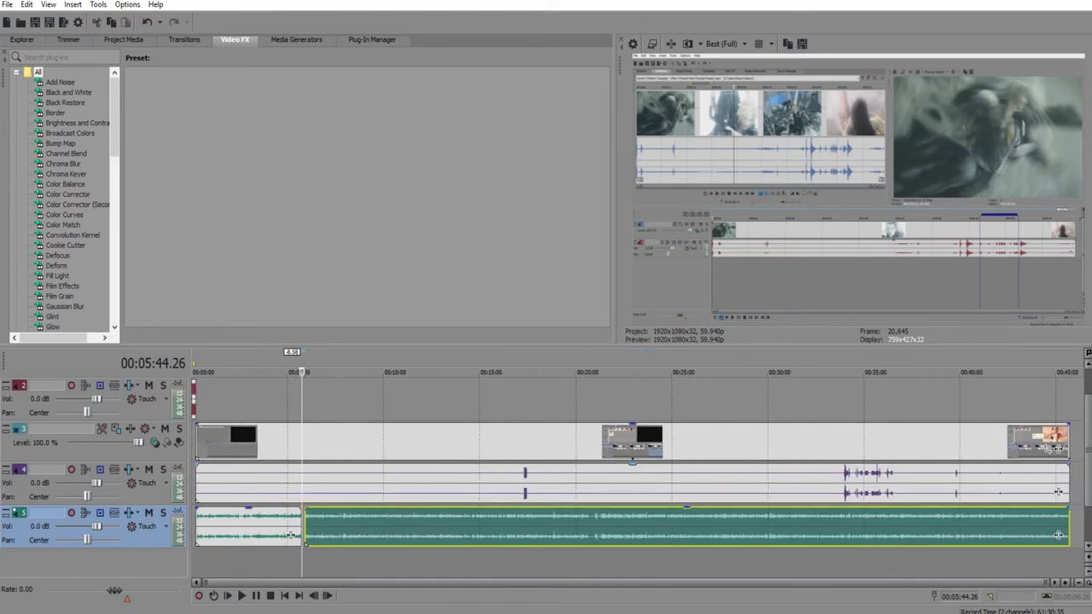
{"action": "left_click", "coordinate": [909, 482]}
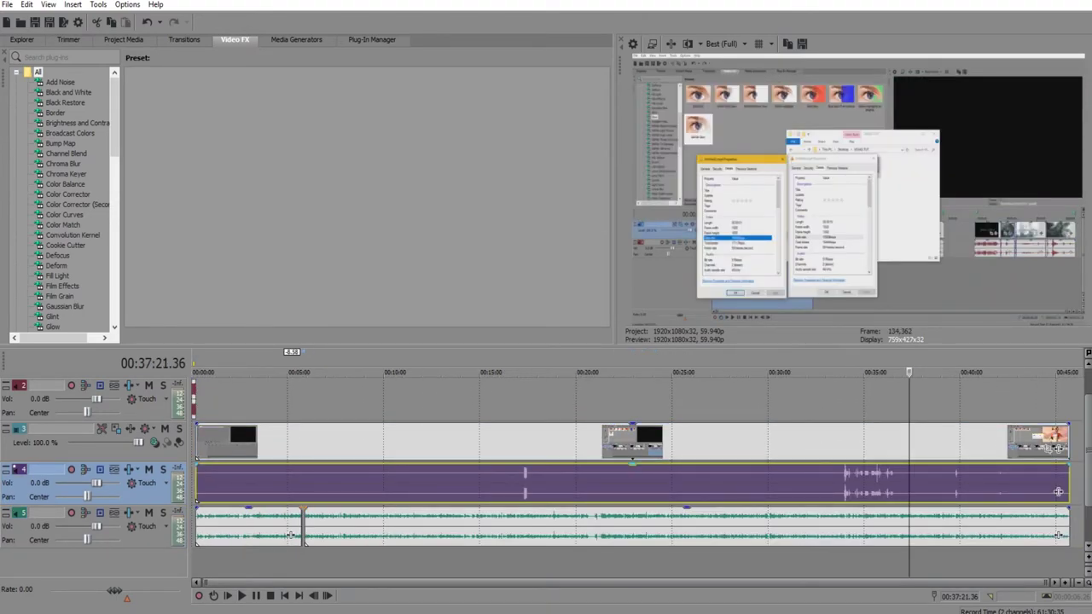
{"action": "key", "text": "s"}
{"action": "left_click_drag", "start_coordinate": [912, 482], "coordinate": [921, 482]}
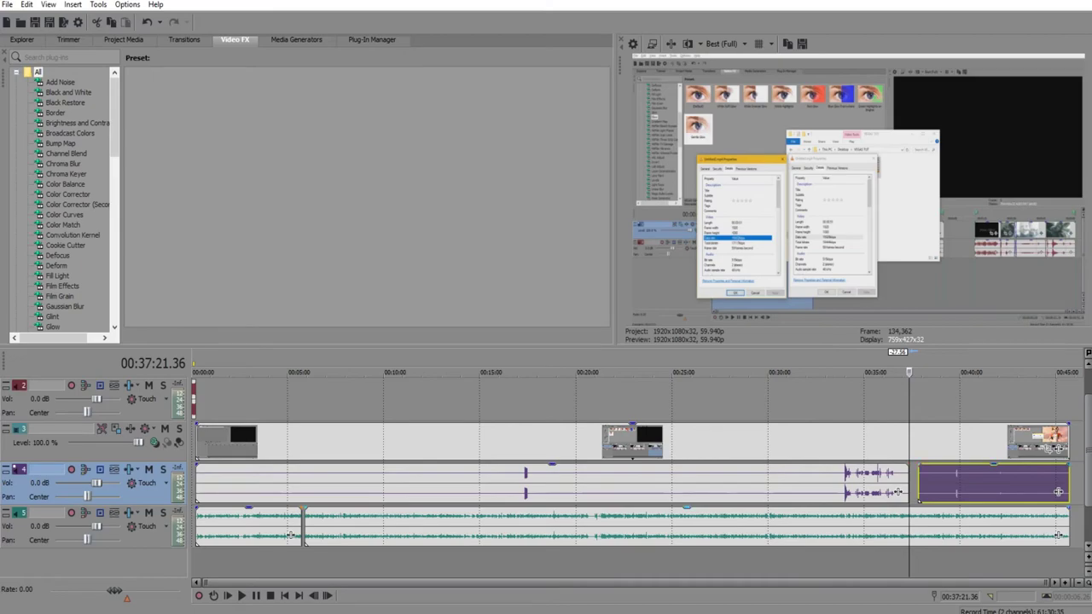
{"action": "left_click", "coordinate": [290, 482], "text": "ctrl"}
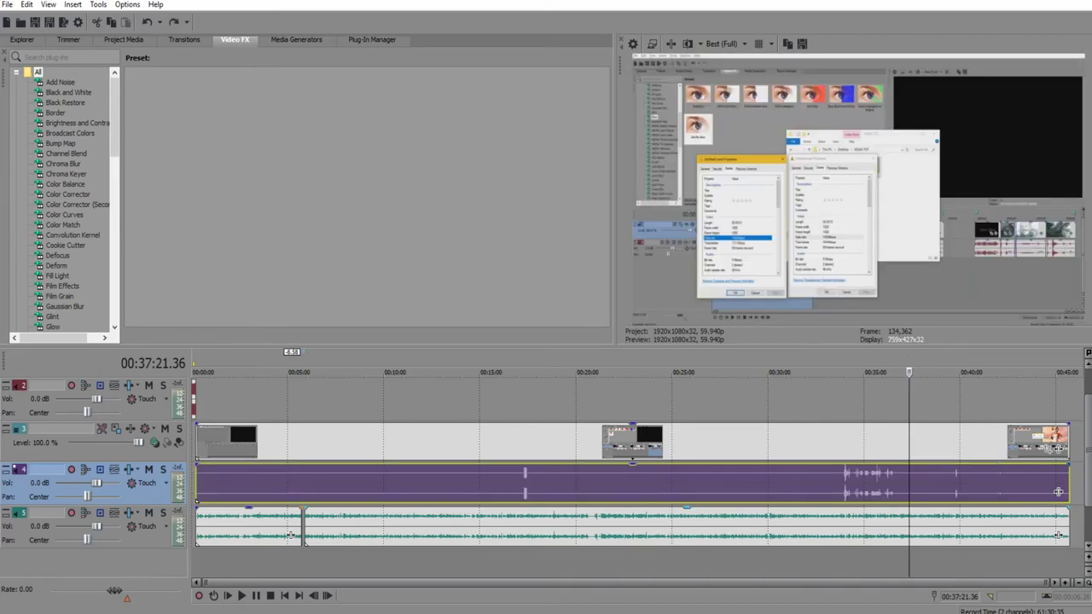
{"action": "key", "text": "ctrl+a"}
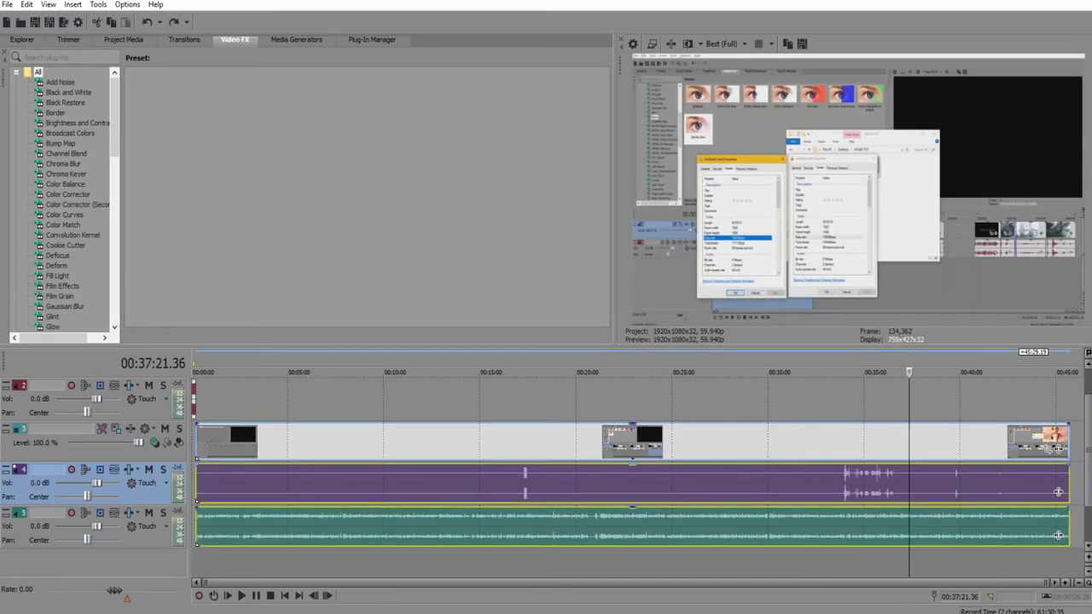
{"action": "left_click", "coordinate": [465, 442]}
{"action": "mouse_move", "coordinate": [465, 441]}
{"action": "left_mouse_down"}
{"action": "mouse_move", "coordinate": [482, 441]}
{"action": "mouse_move", "coordinate": [465, 441]}
{"action": "left_mouse_up"}
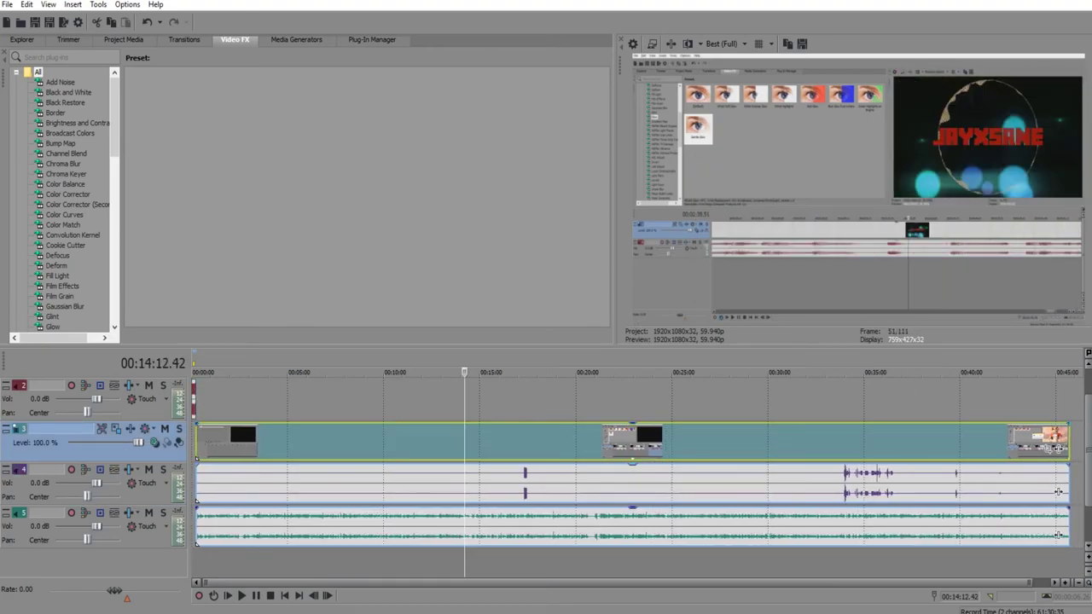